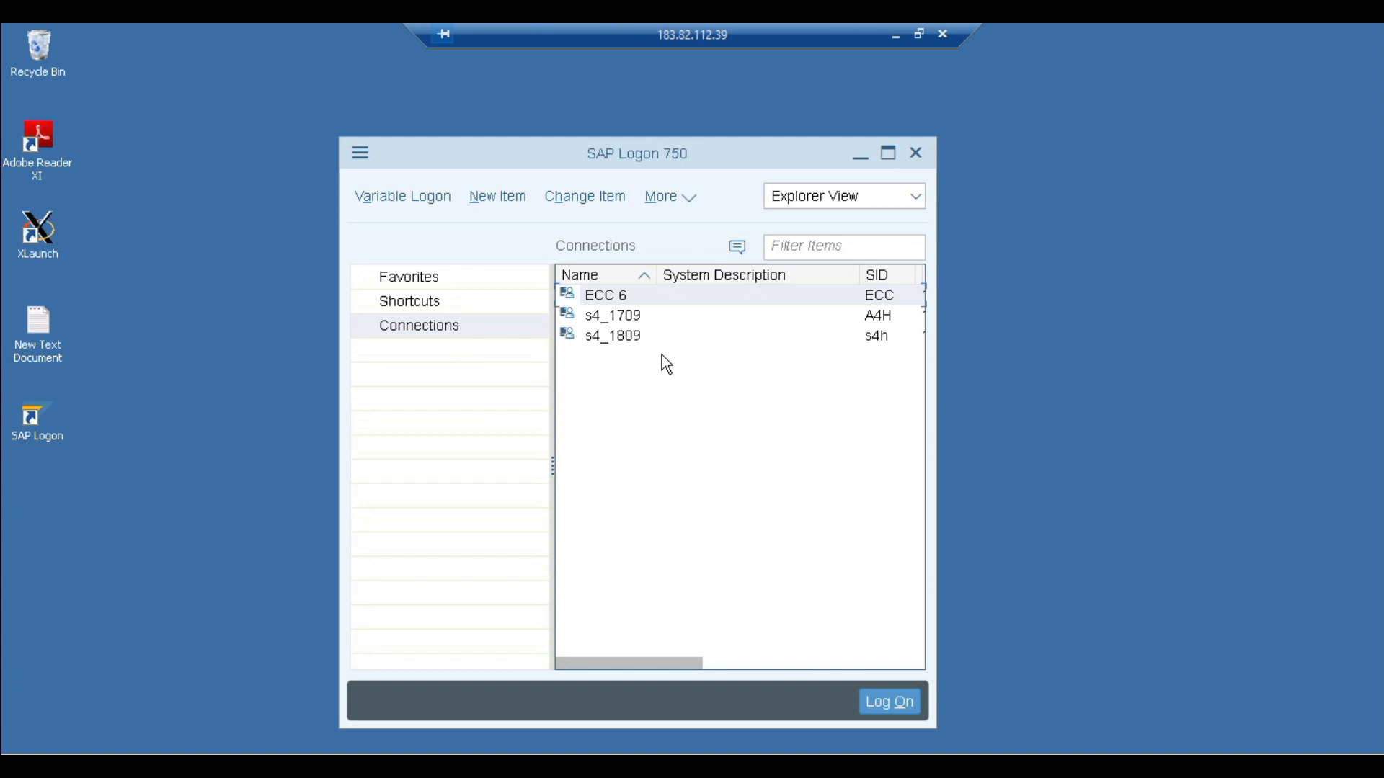
# Step: Log on to the ECC 6 system with the user name and account password
pyautogui.doubleClick(617, 297)
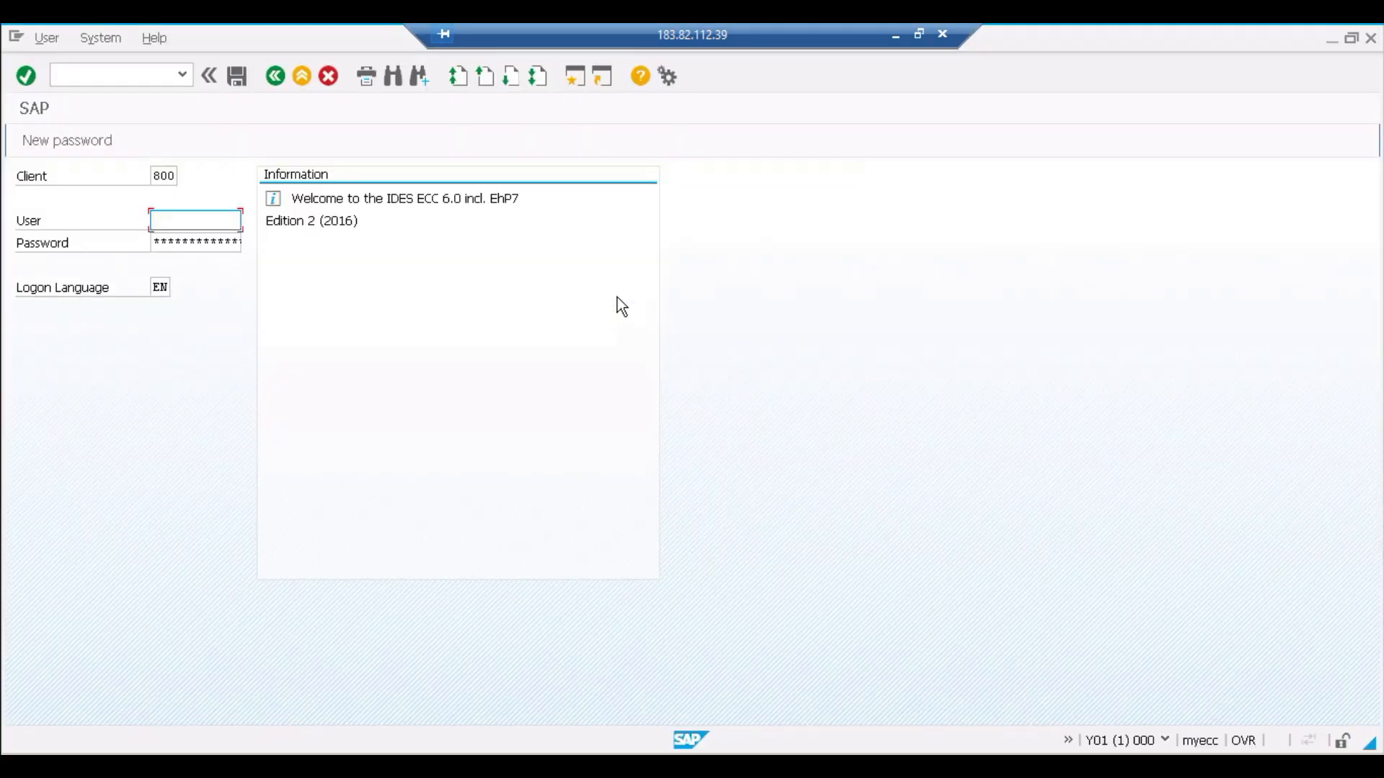
pyautogui.write('pradeep')
pyautogui.press('Down')
pyautogui.press('Tab')
pyautogui.write('**********')
pyautogui.press('Return')
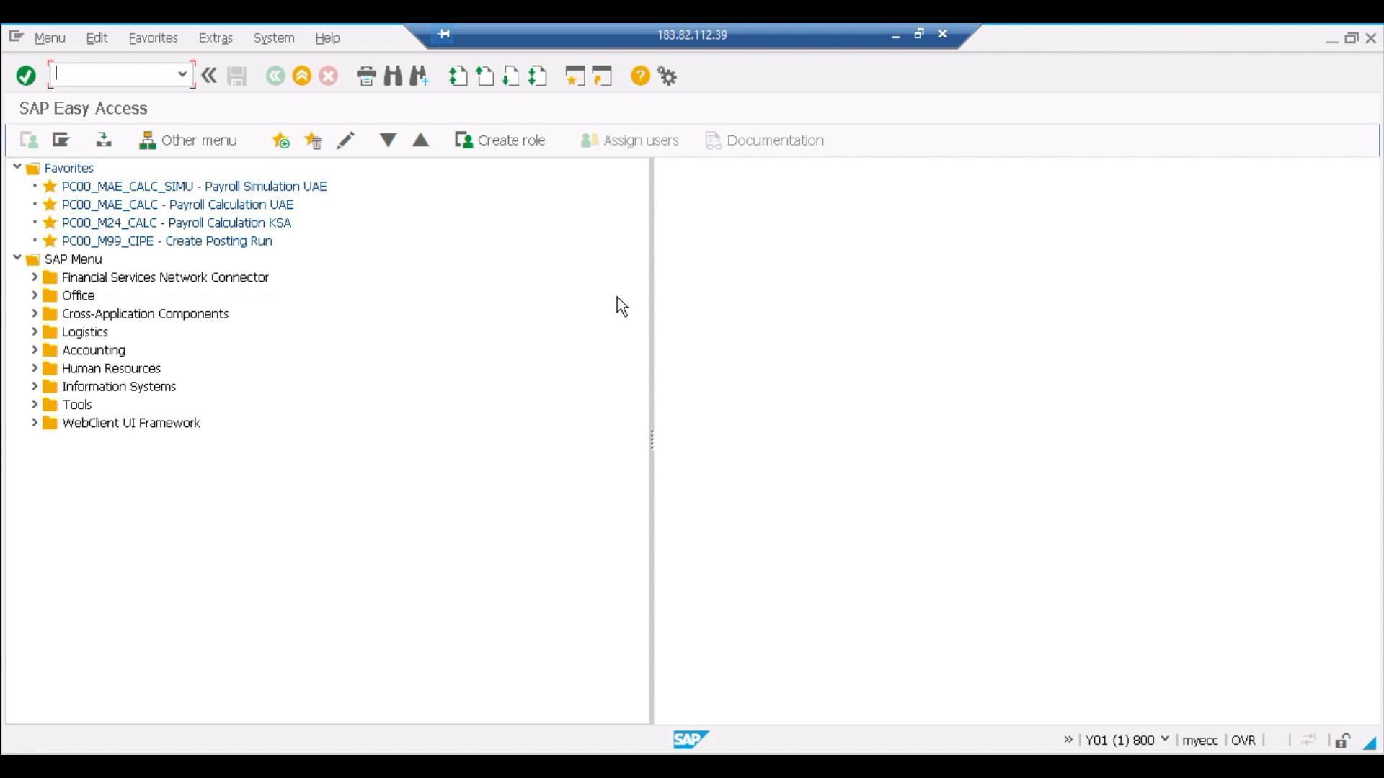
# Step: Open transaction FB70 and select the Atlanta test customer of company code TY10 as the invoice customer
pyautogui.write('fb70')
pyautogui.press('Return')
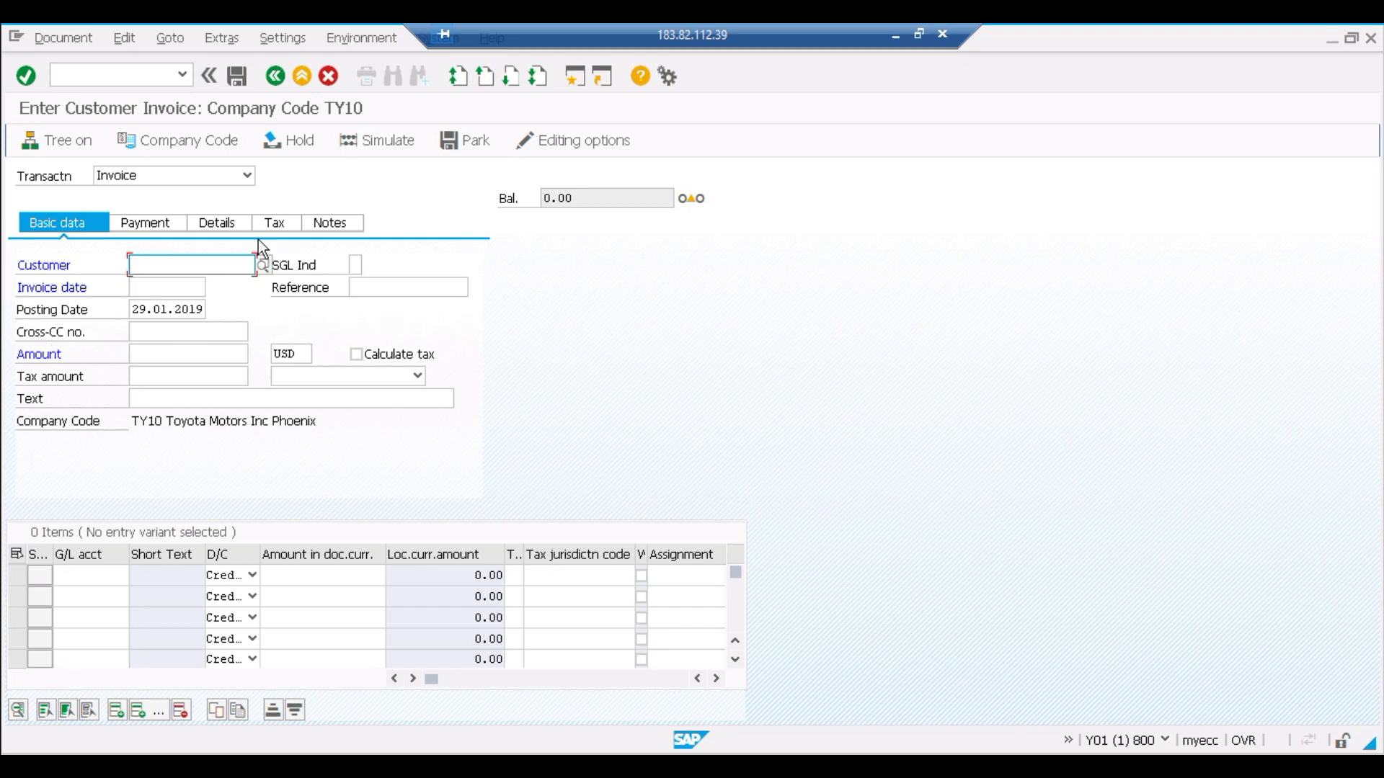
pyautogui.click(263, 265)
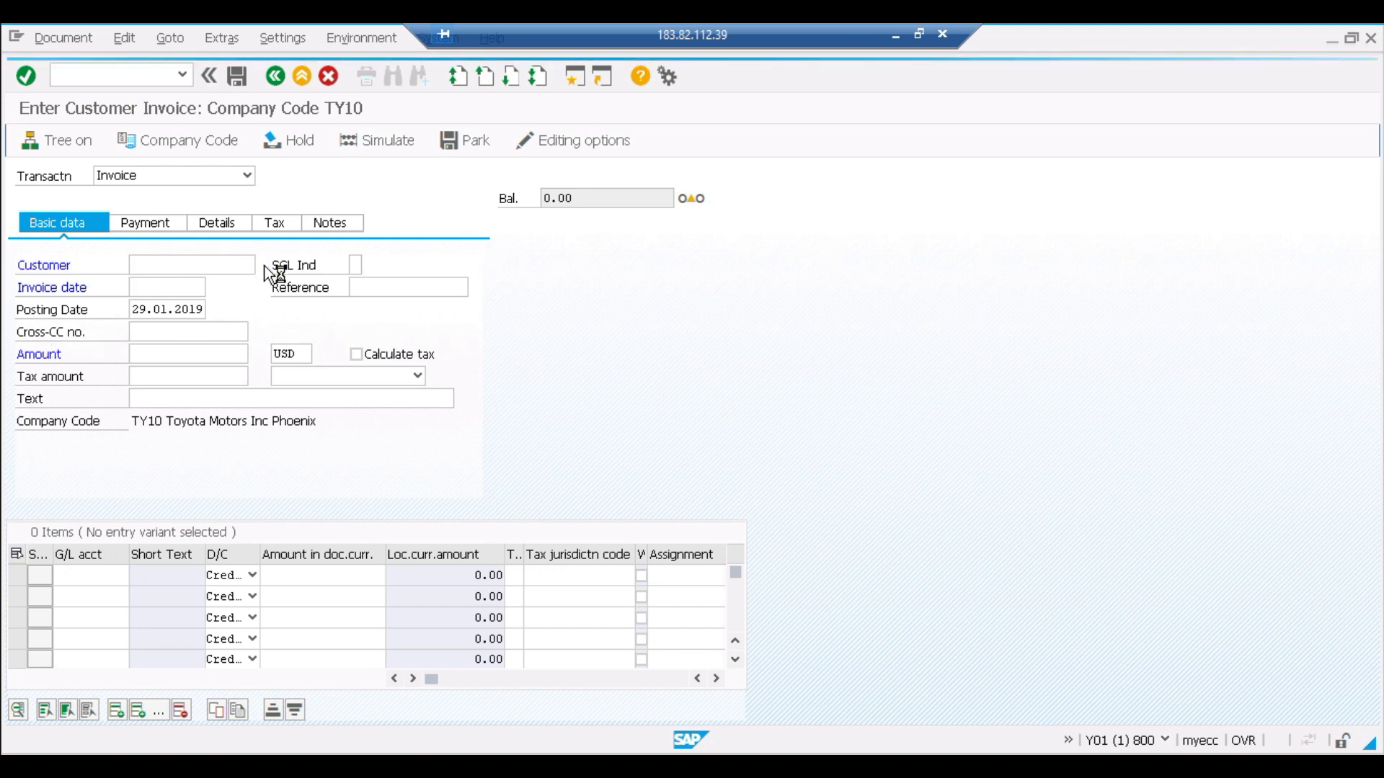
pyautogui.press('Return')
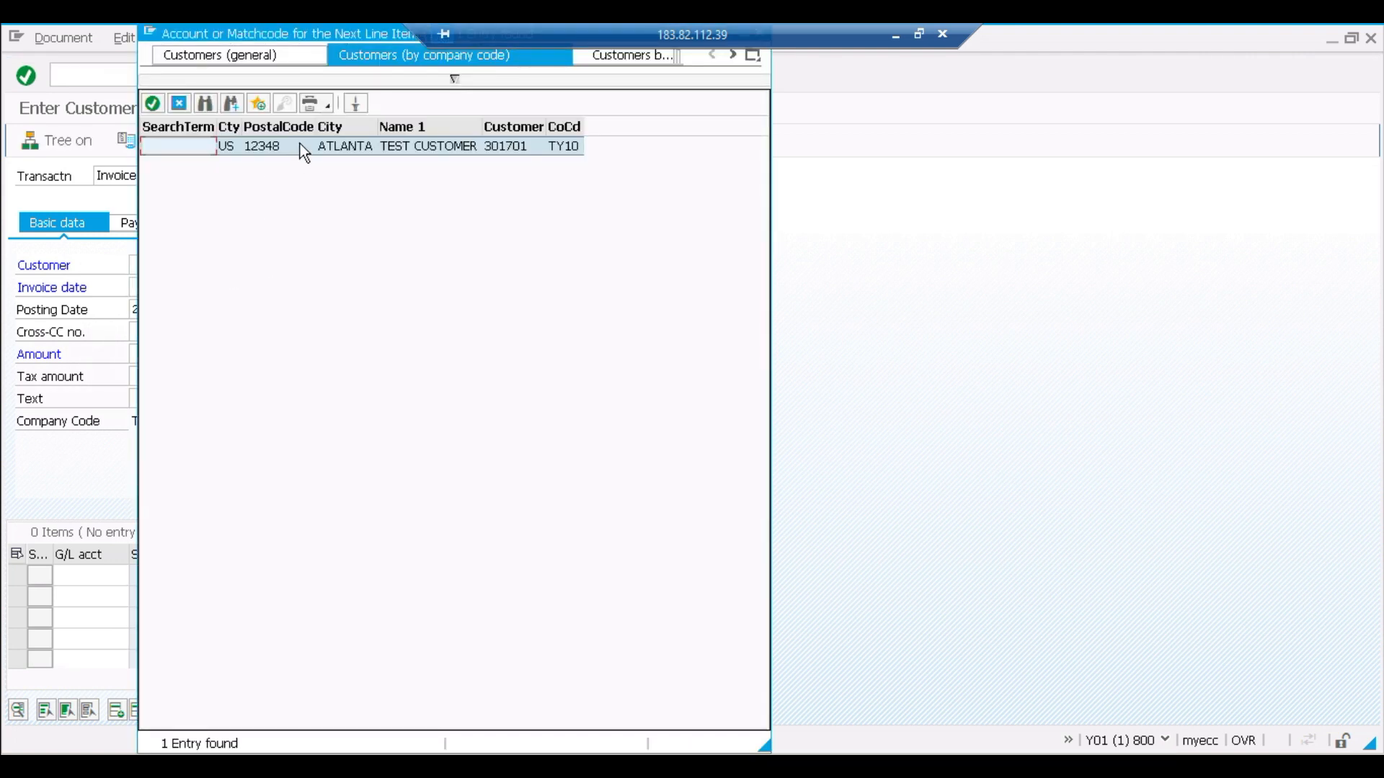
pyautogui.doubleClick(292, 150)
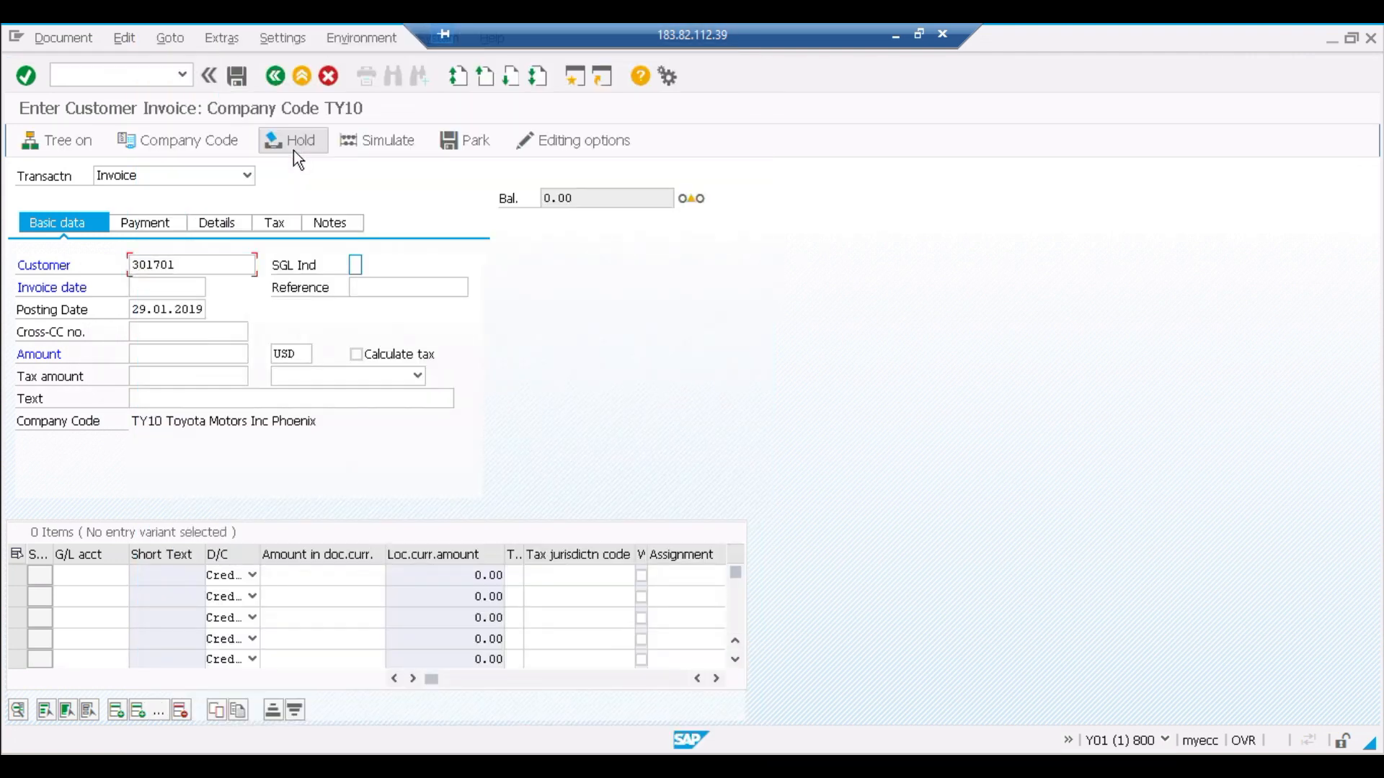
# Step: Set the invoice date to 28.01.2019
pyautogui.click(167, 292)
pyautogui.write('28')
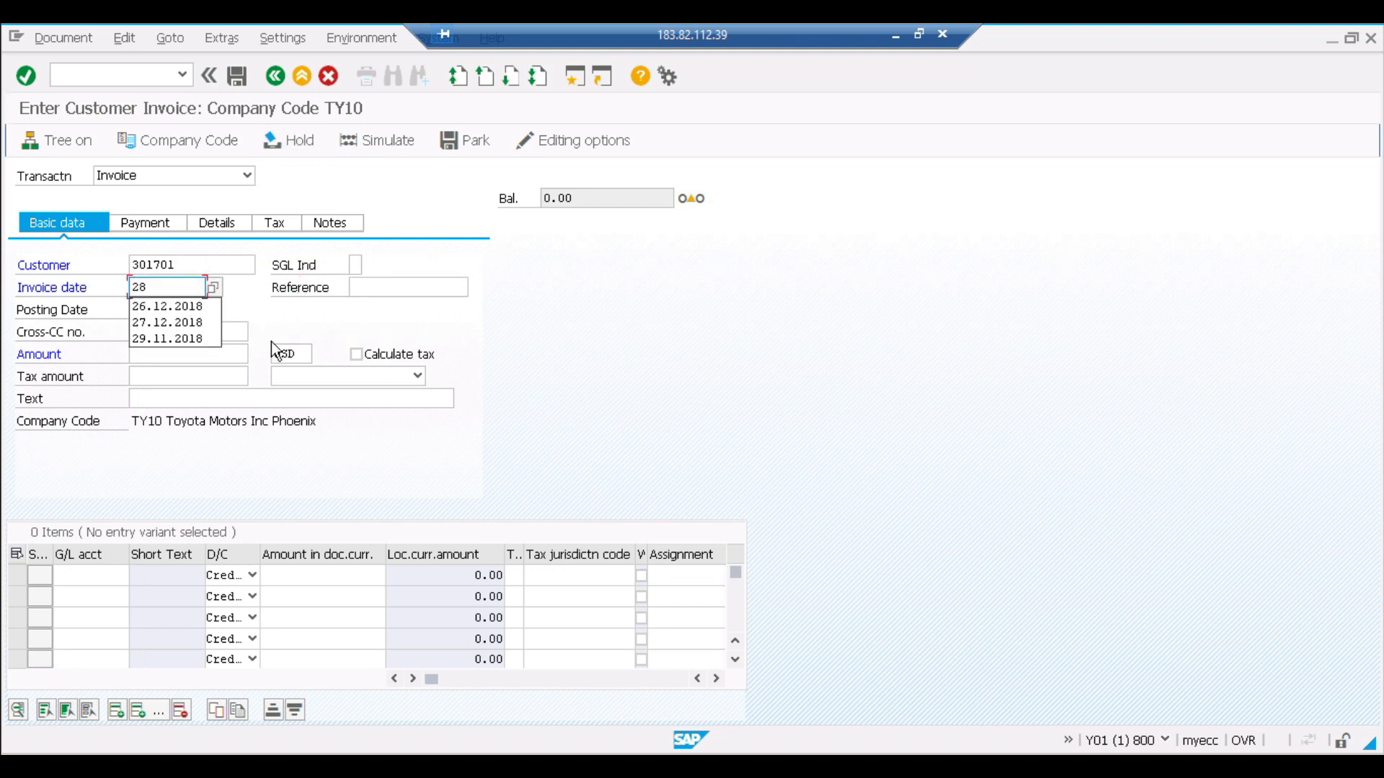
pyautogui.write('.01.2019')
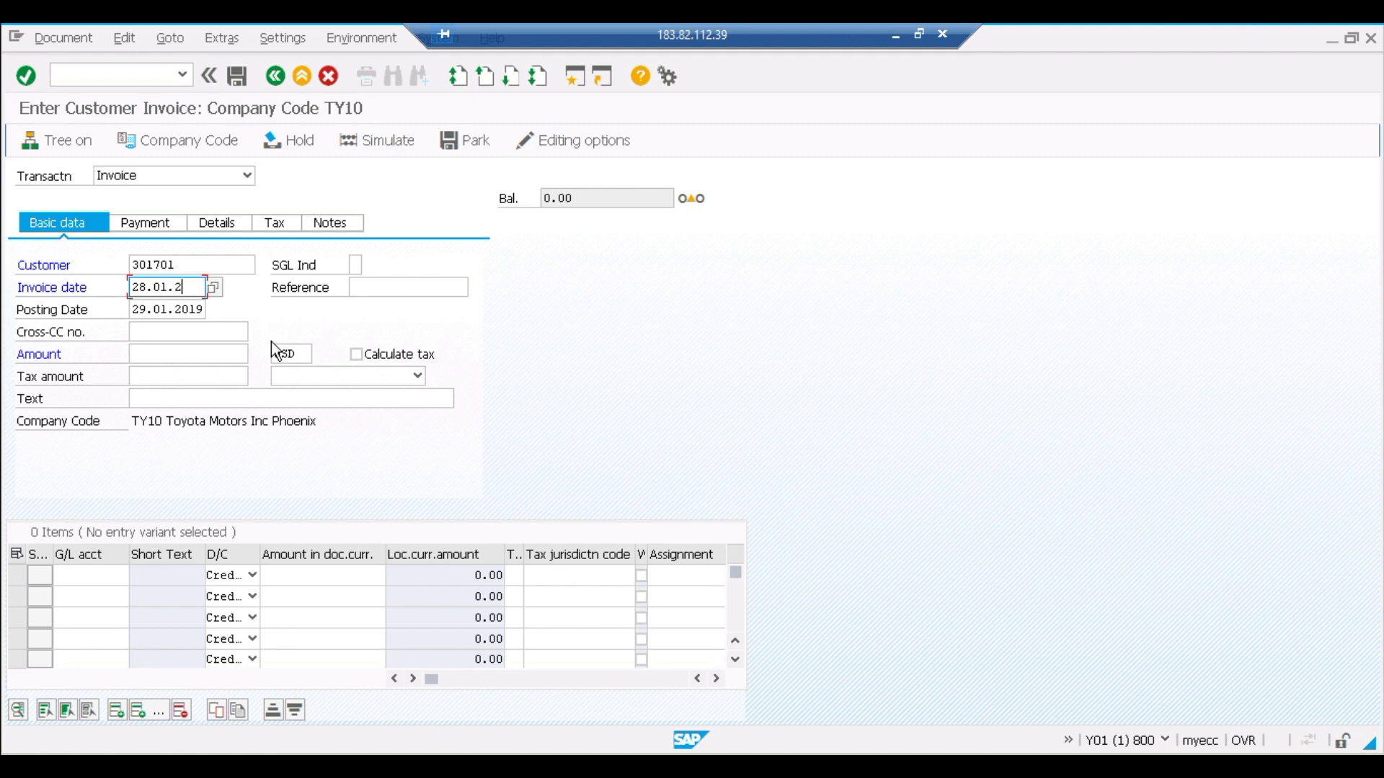
# Step: Consult the Scenario slide in the PowerPoint presentation and enter an invoice amount of 20000
pyautogui.press('Tab')
pyautogui.press('Tab')
pyautogui.press('Tab')
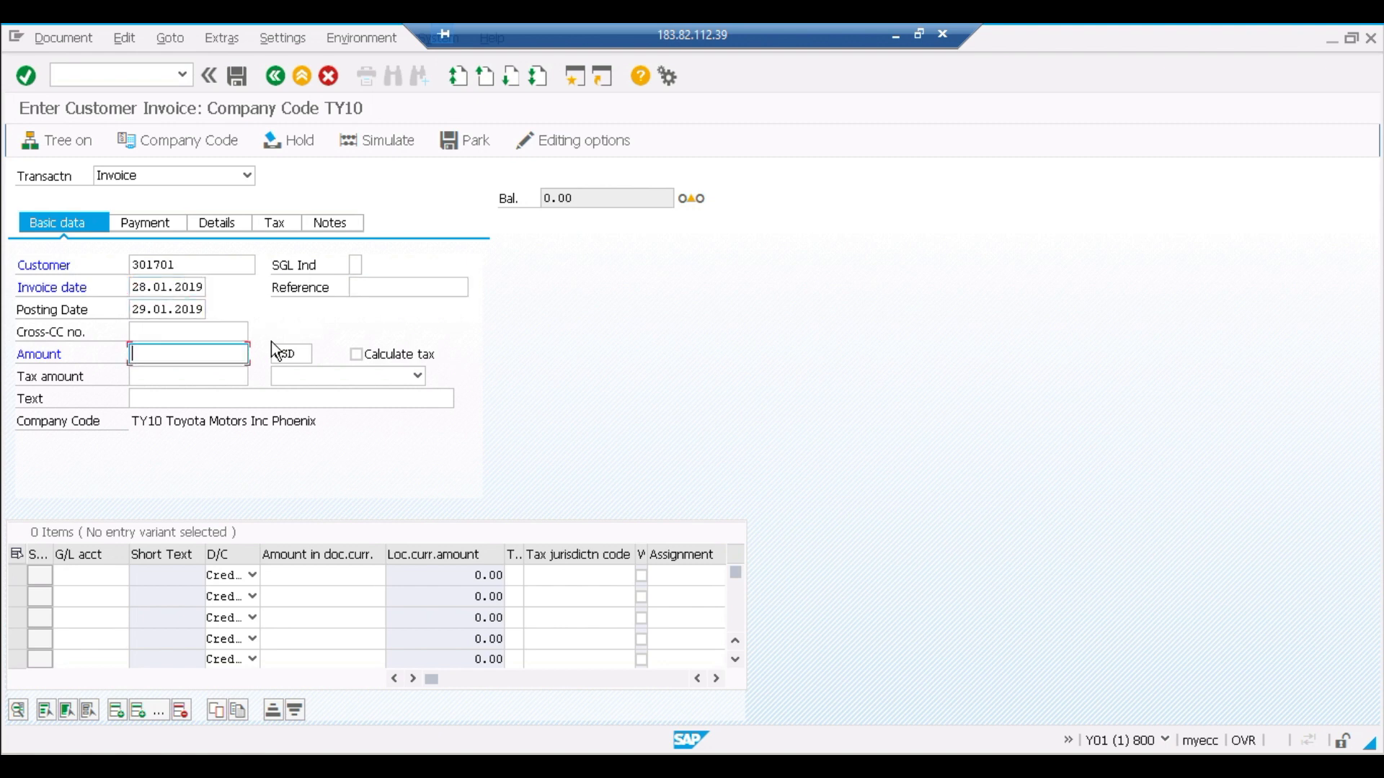
pyautogui.click(895, 38)
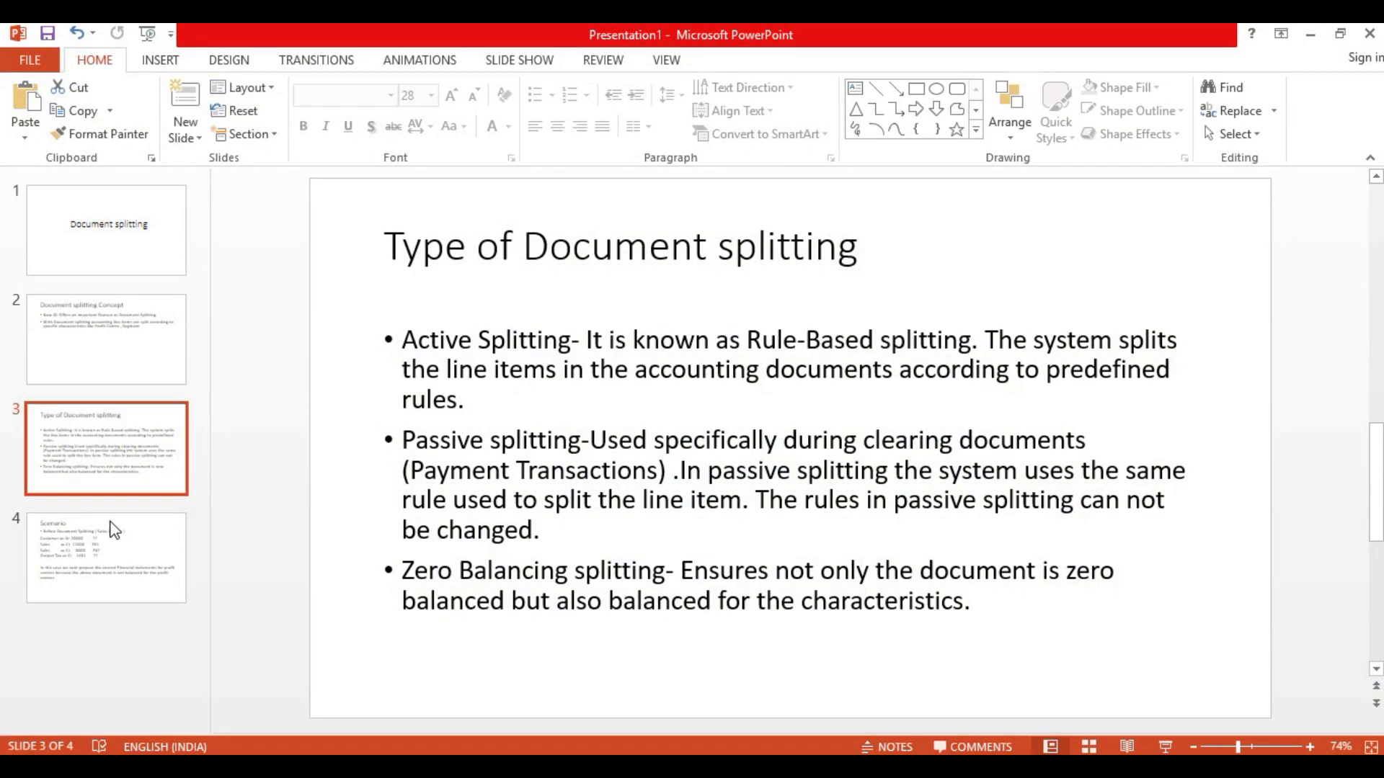
pyautogui.click(109, 527)
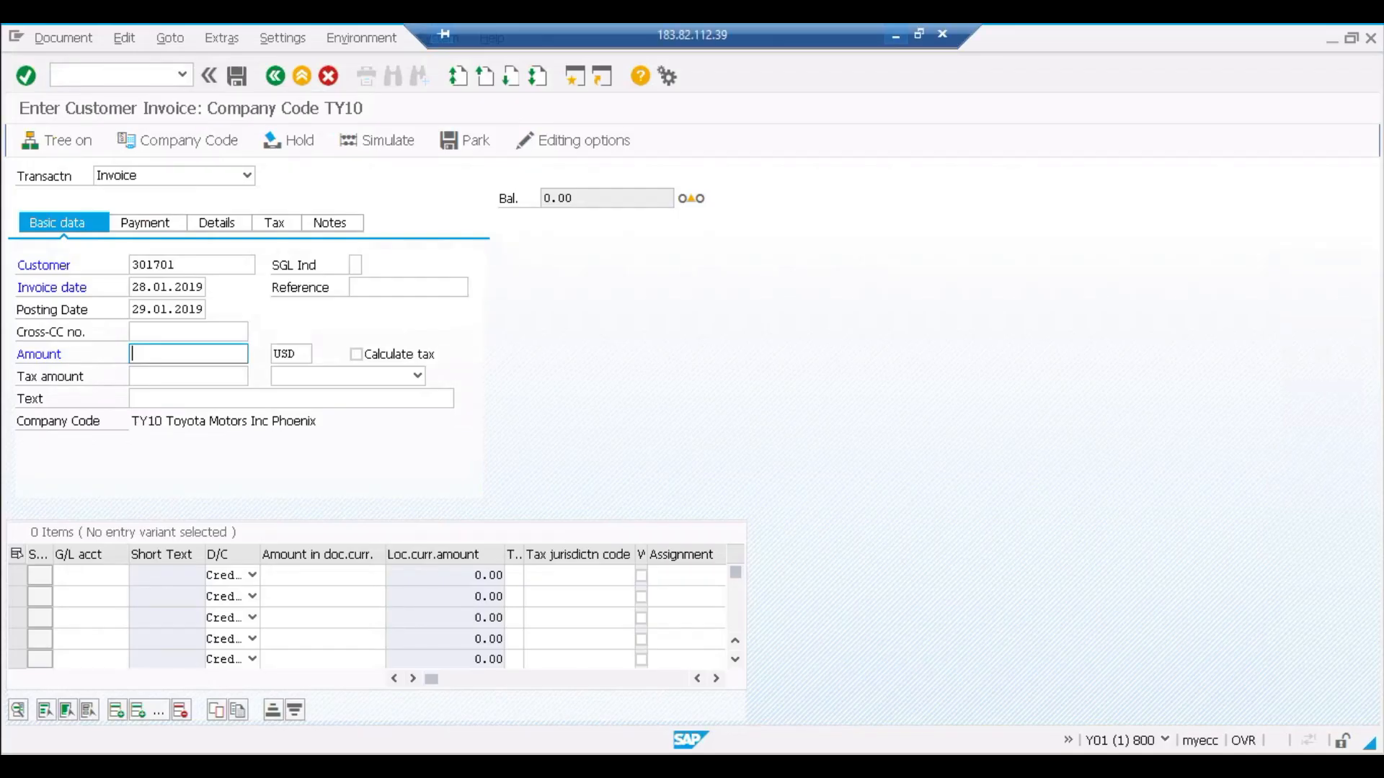
pyautogui.write('20000')
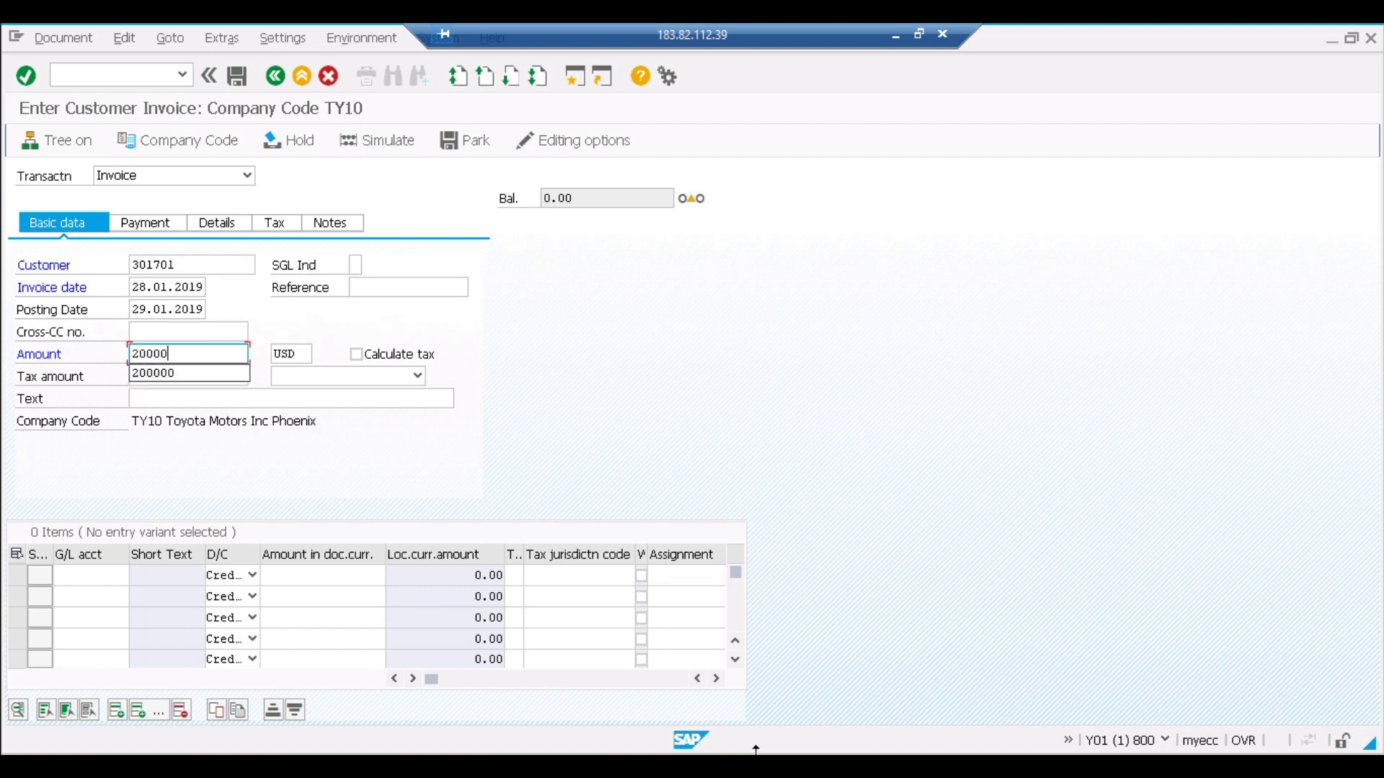
# Step: Enable automatic tax calculation for the invoice and choose tax code T2 (Output Tax @8%)
pyautogui.press('Tab')
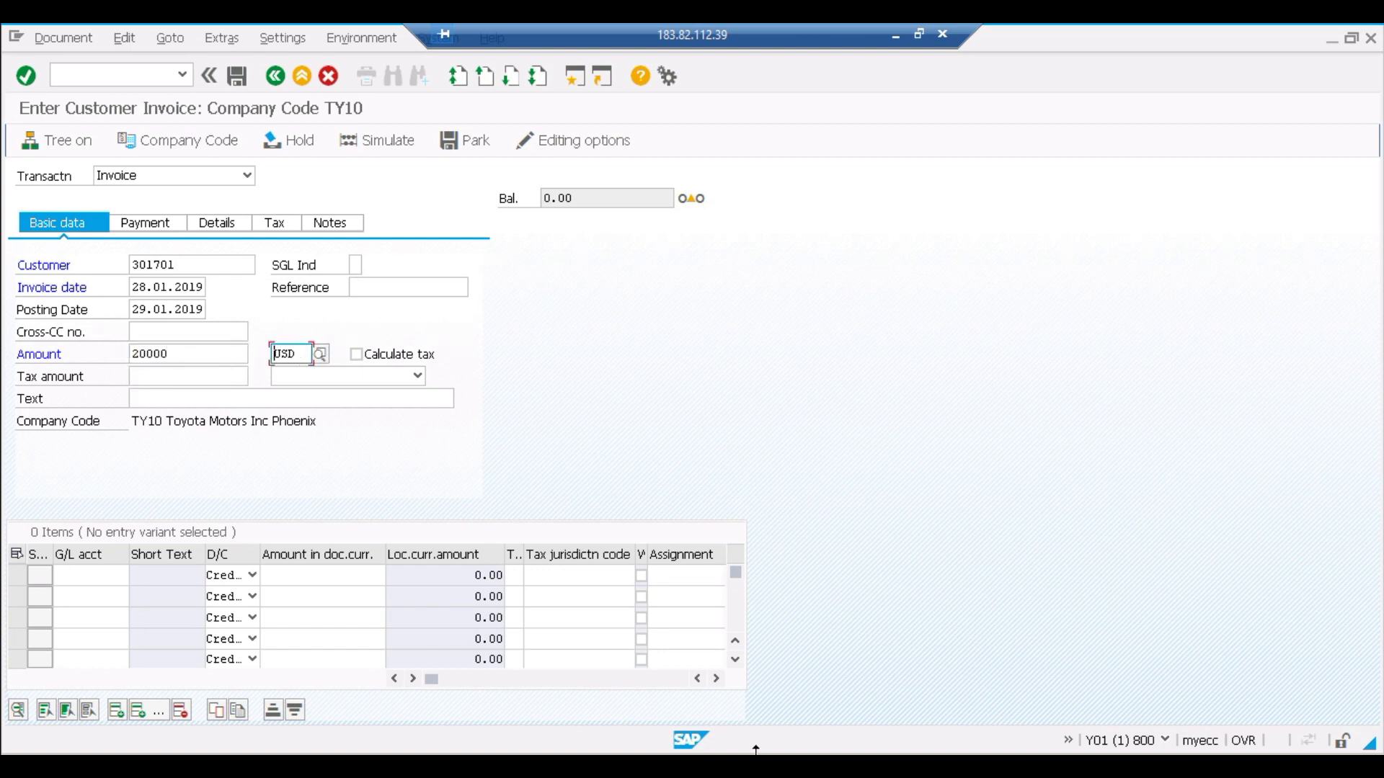
pyautogui.press('Tab')
pyautogui.press('space')
pyautogui.click(416, 375)
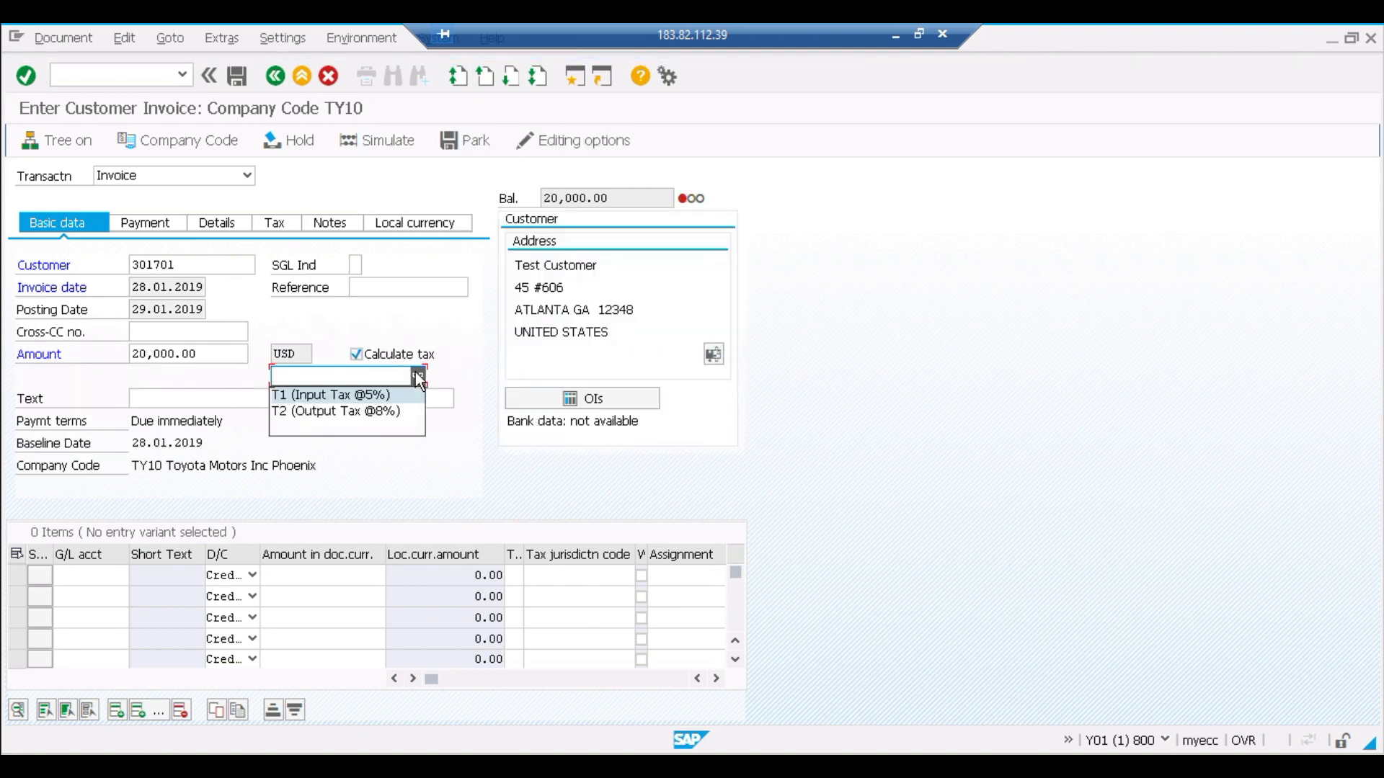
pyautogui.click(336, 409)
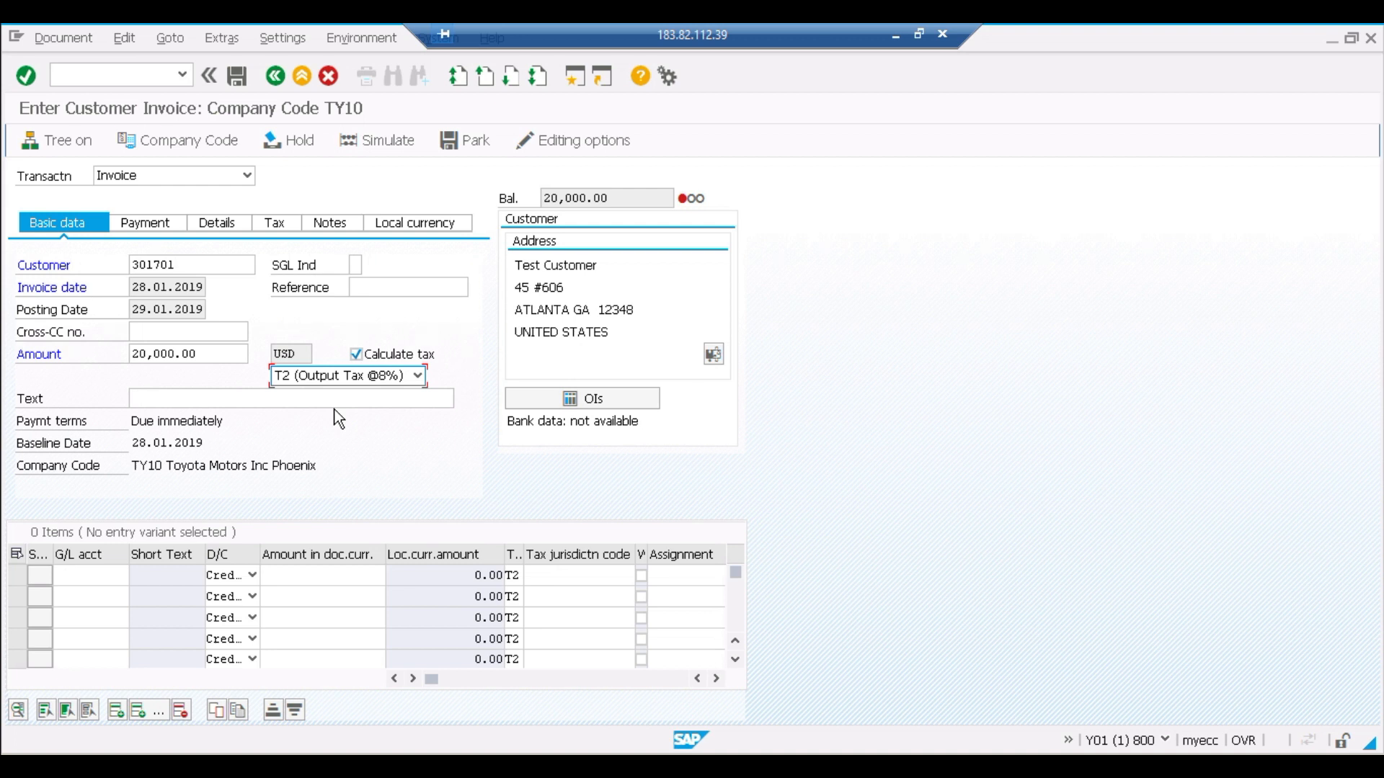
# Step: Enter the first invoice line item with Sales account 2003 and an amount of 12000
pyautogui.click(77, 573)
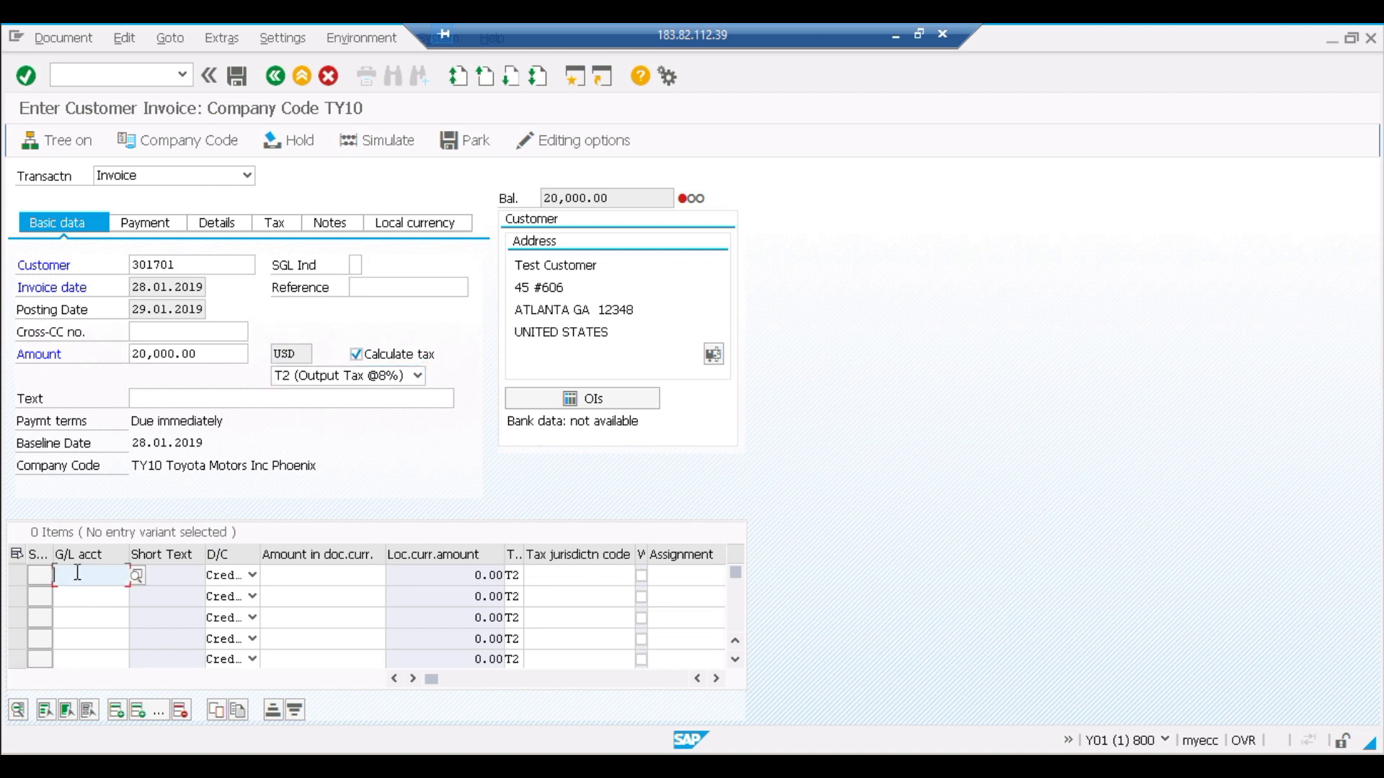
pyautogui.click(137, 575)
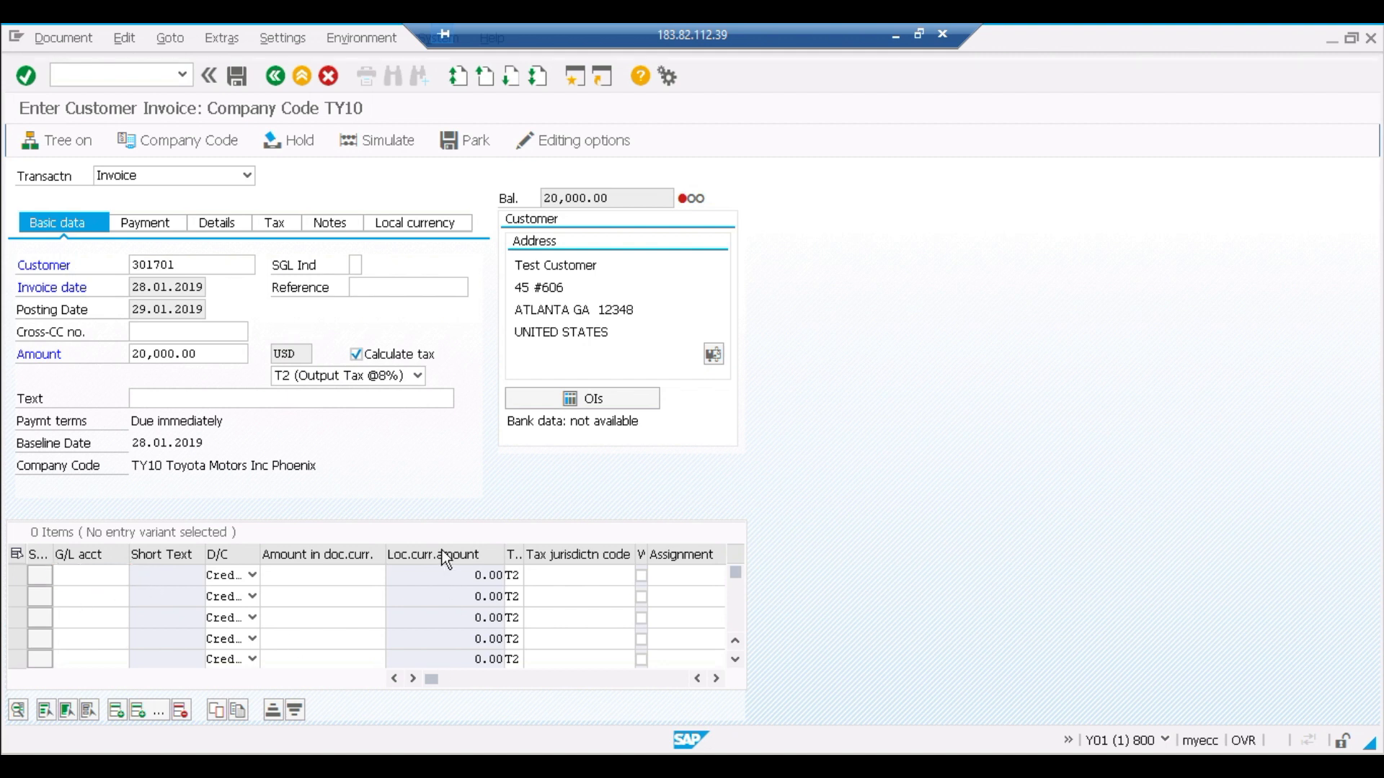
pyautogui.press('Return')
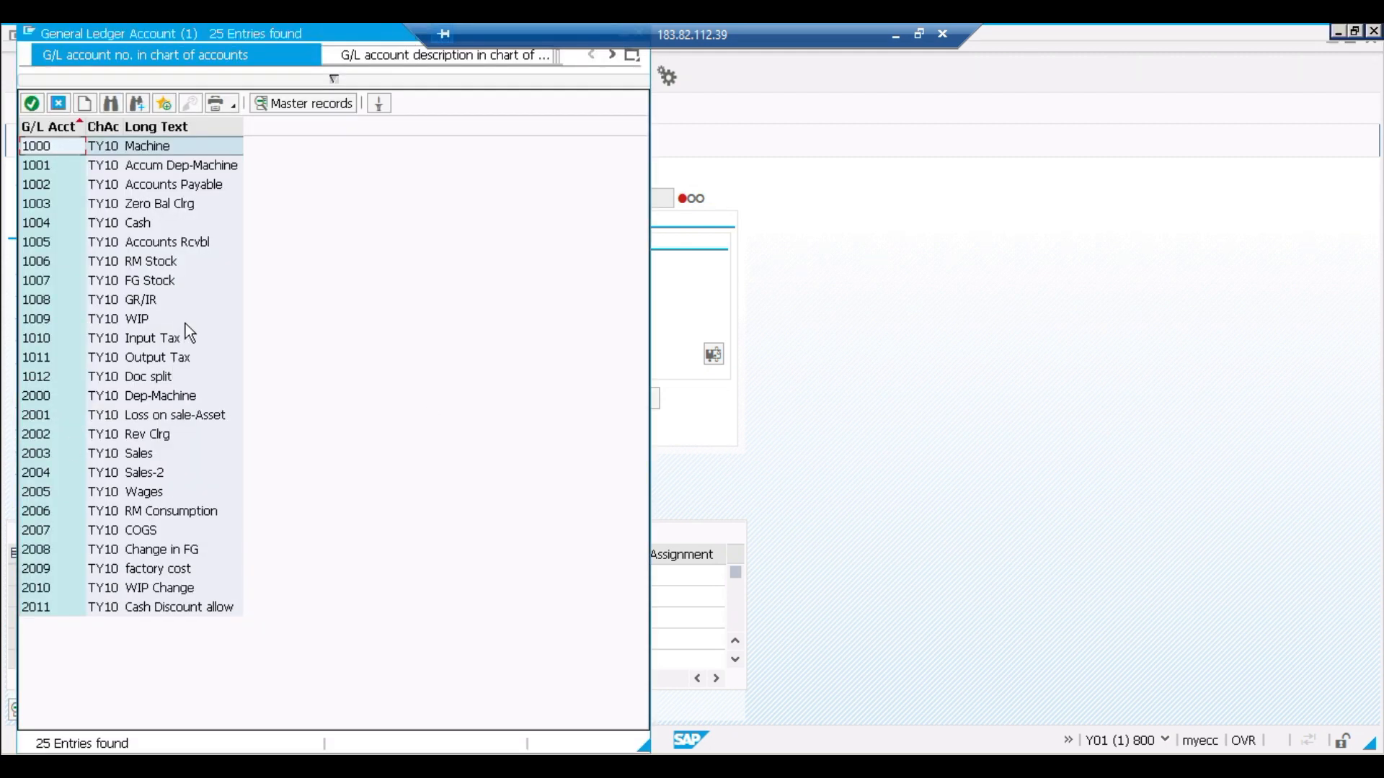
pyautogui.doubleClick(142, 459)
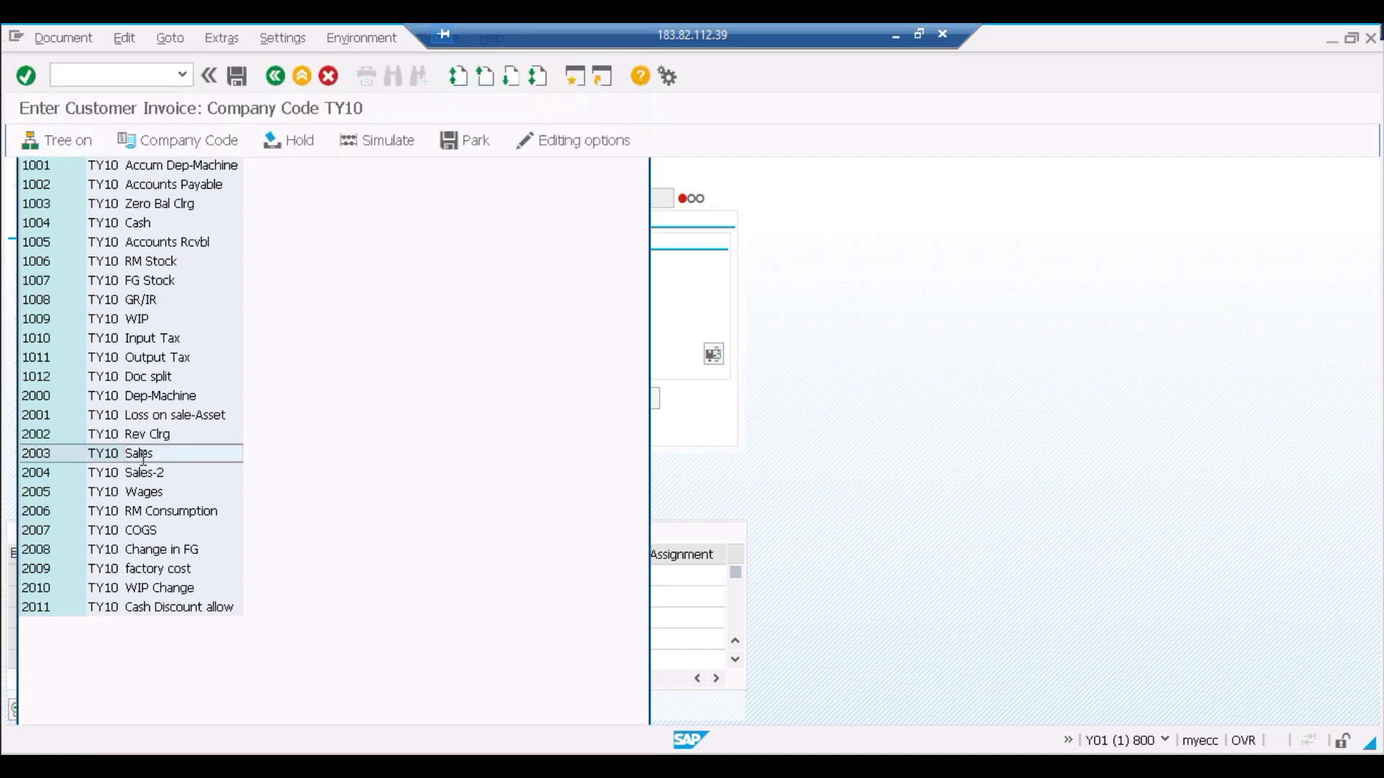
pyautogui.press('Tab')
pyautogui.press('Tab')
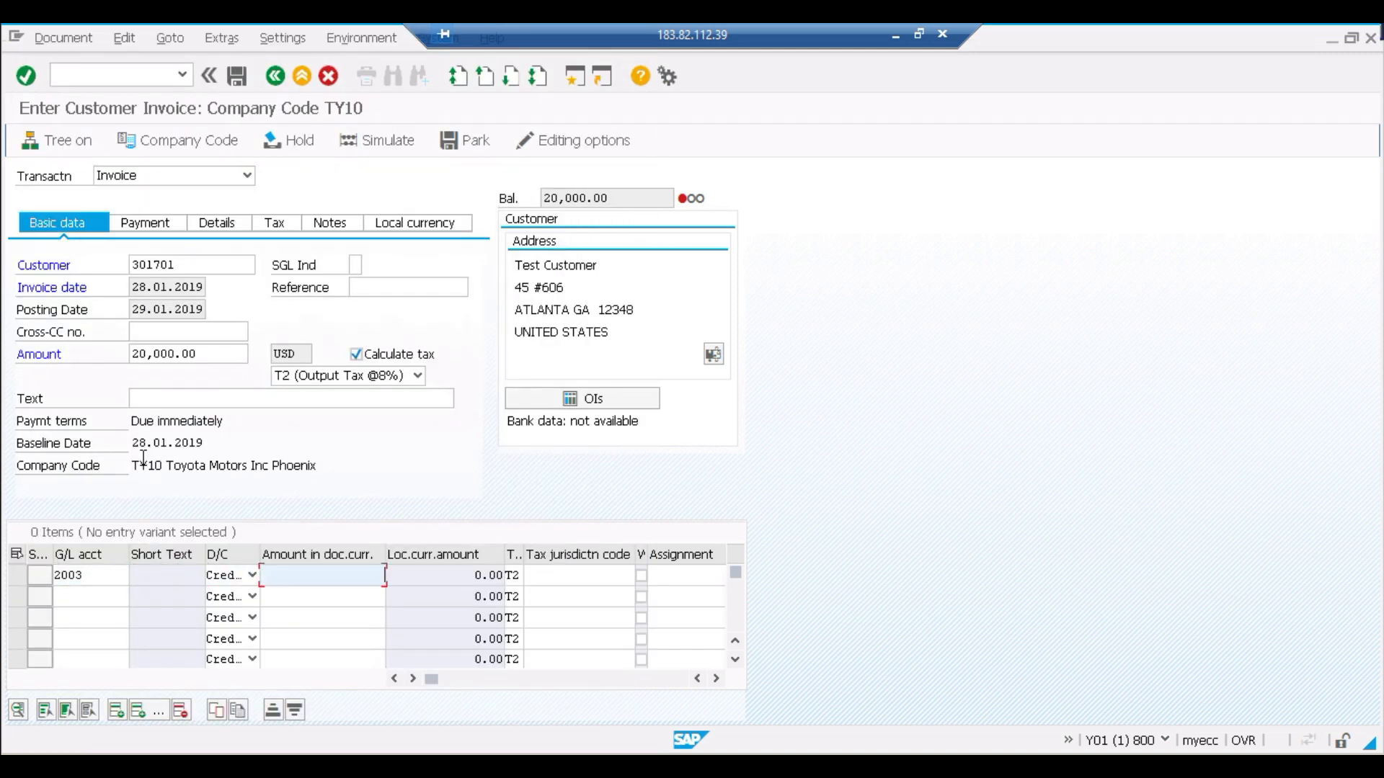
pyautogui.write('12000')
# Step: Enter "Sales" as the line item text for account 2003
pyautogui.press('Tab')
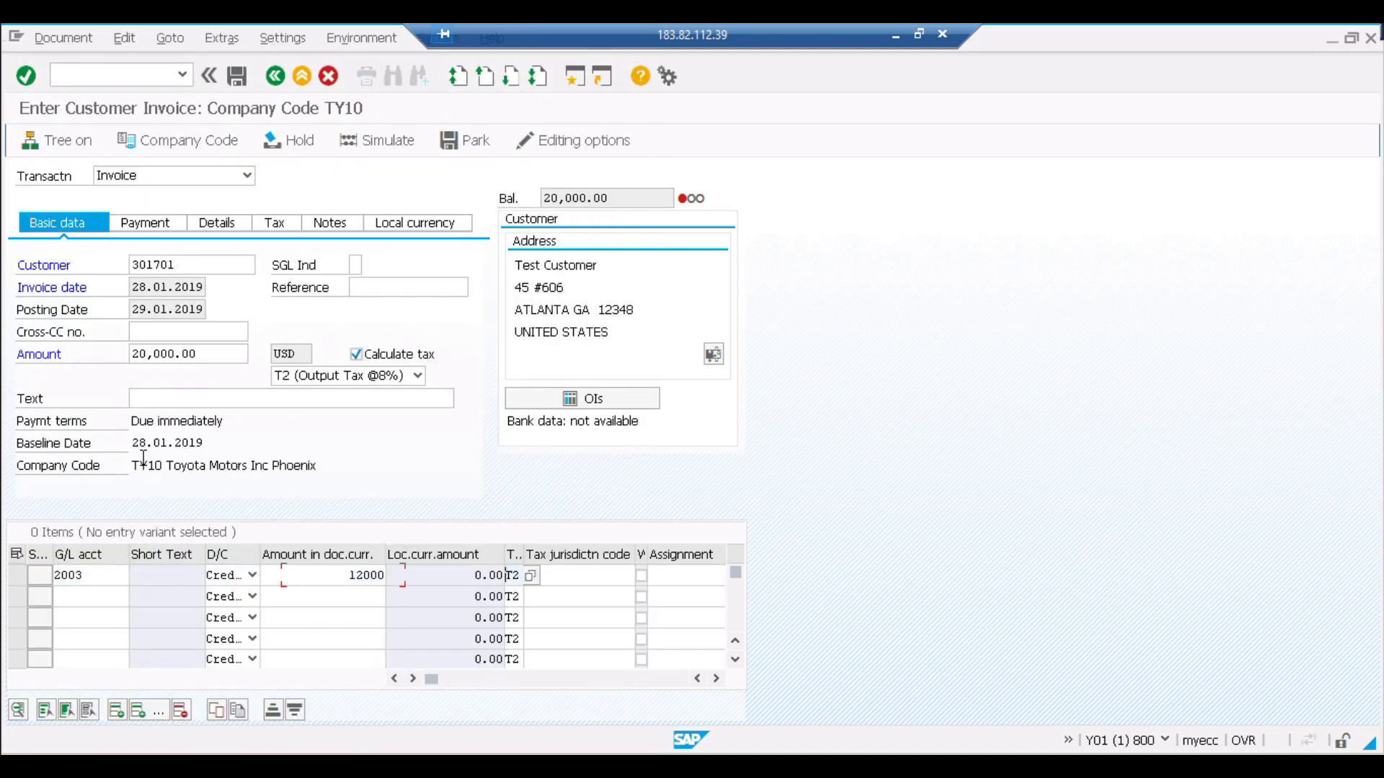
pyautogui.press('Tab')
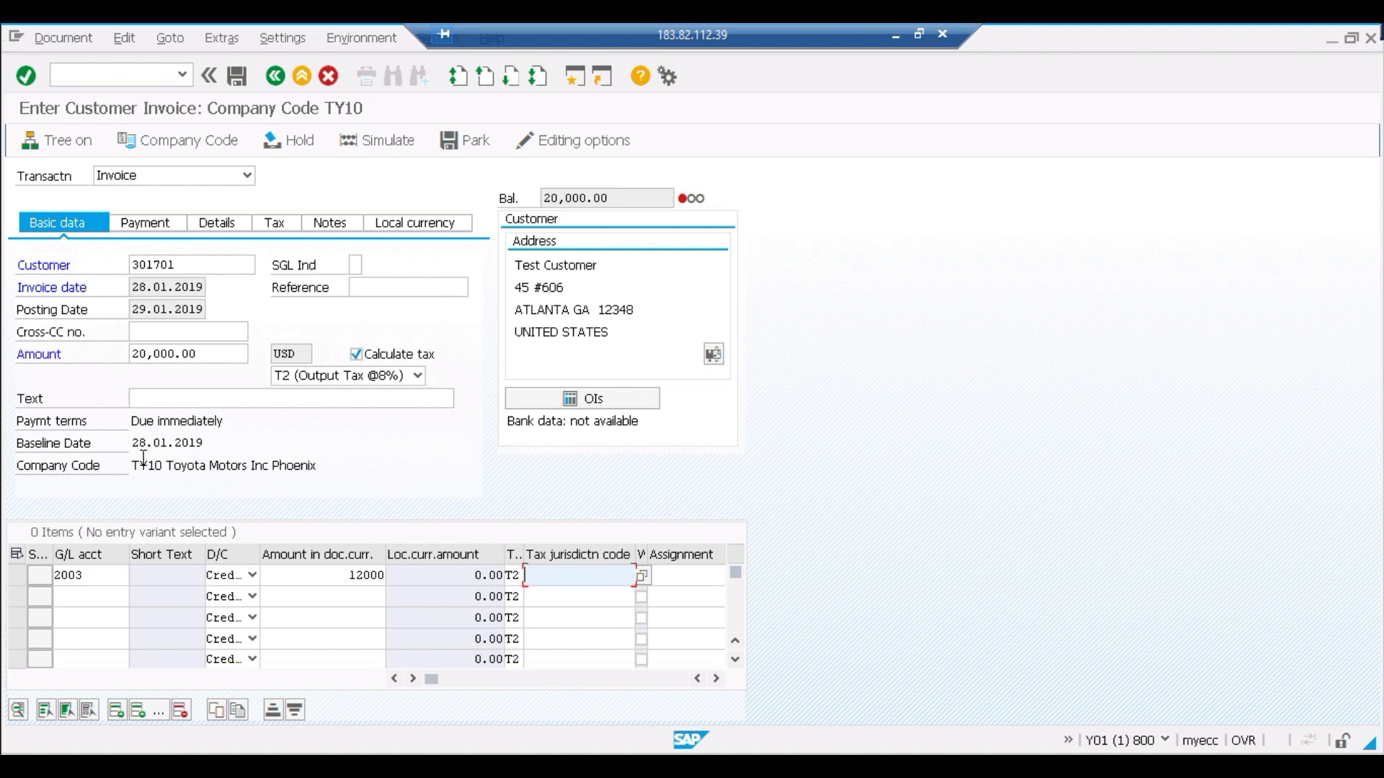
pyautogui.press('Tab')
pyautogui.press('Tab')
pyautogui.press('Tab')
pyautogui.press('Tab')
pyautogui.press('Tab')
pyautogui.press('Tab')
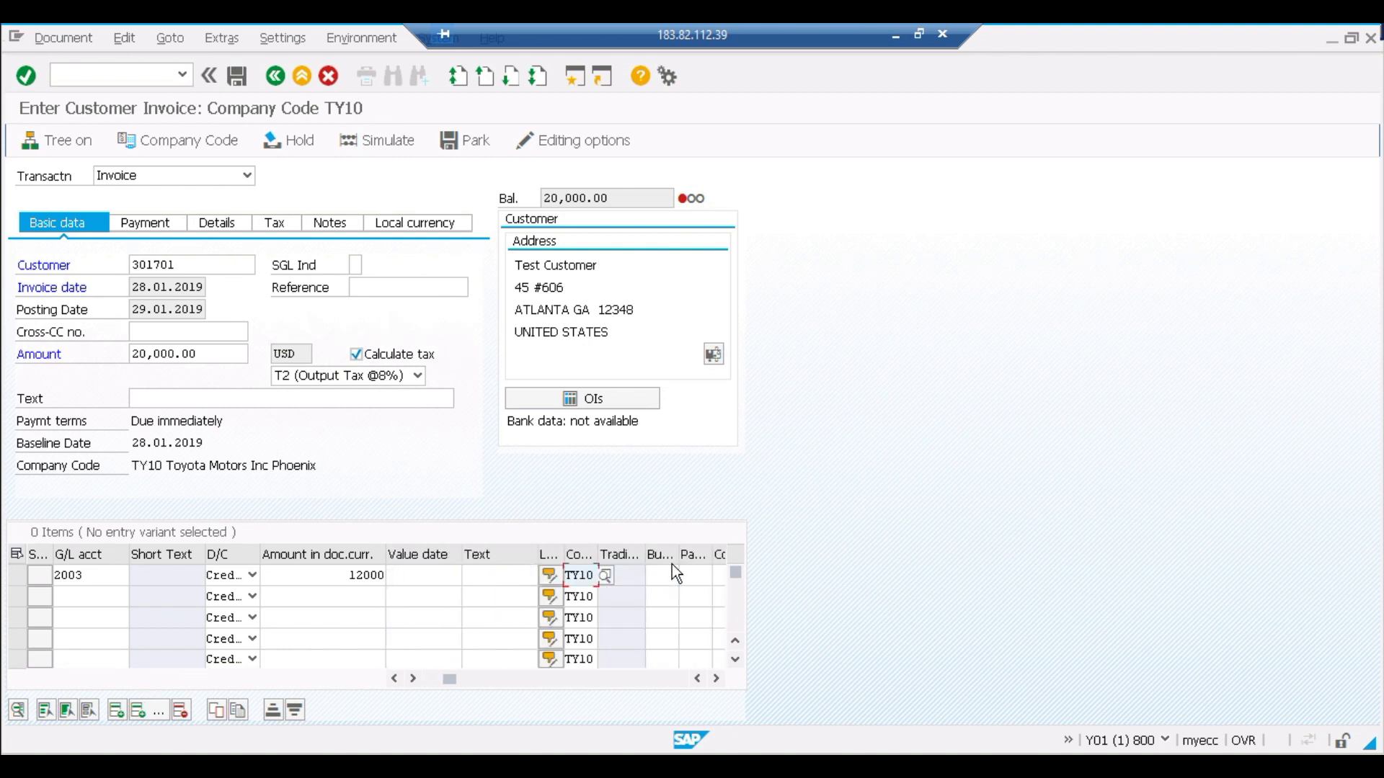
pyautogui.click(493, 580)
pyautogui.write('Sales')
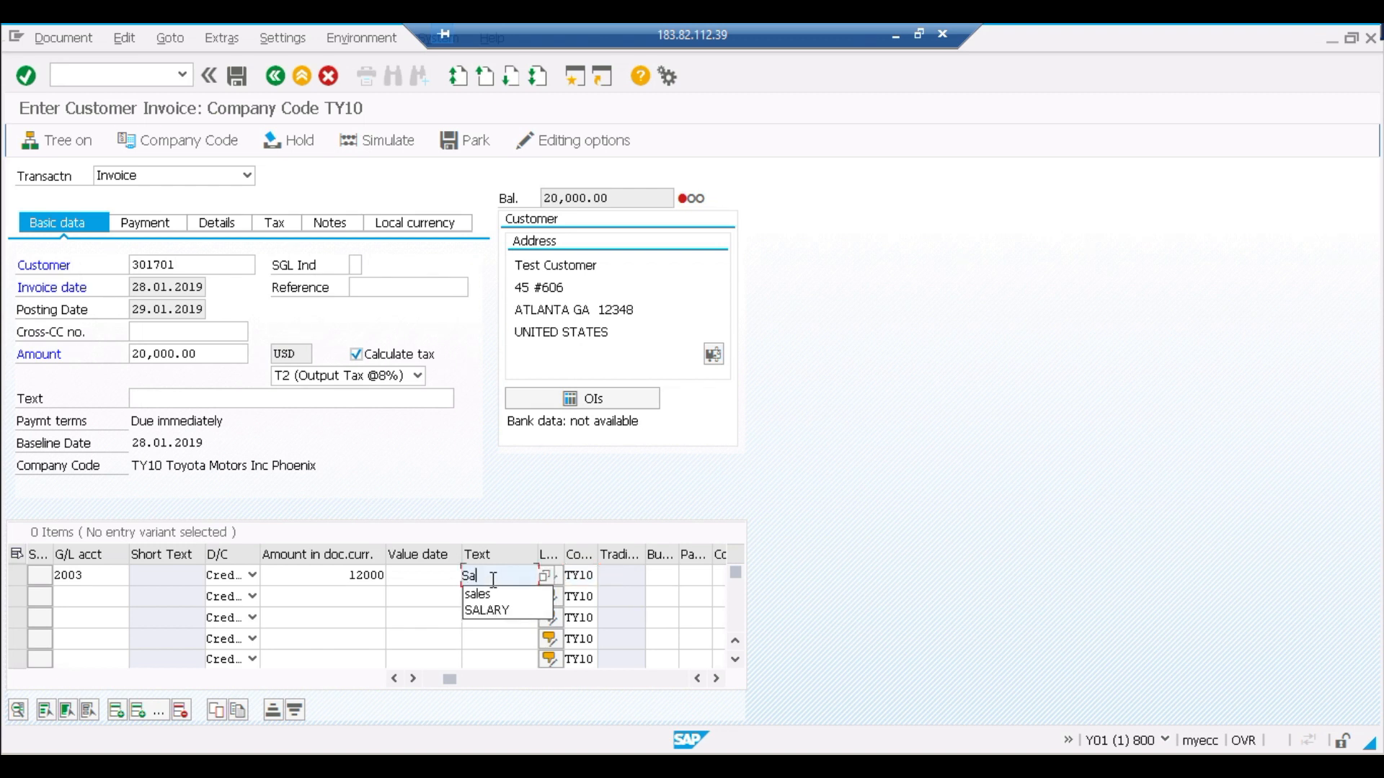
# Step: Find business area UN1 and assign it to the account 2003 line item
pyautogui.press('Tab')
pyautogui.press('Tab')
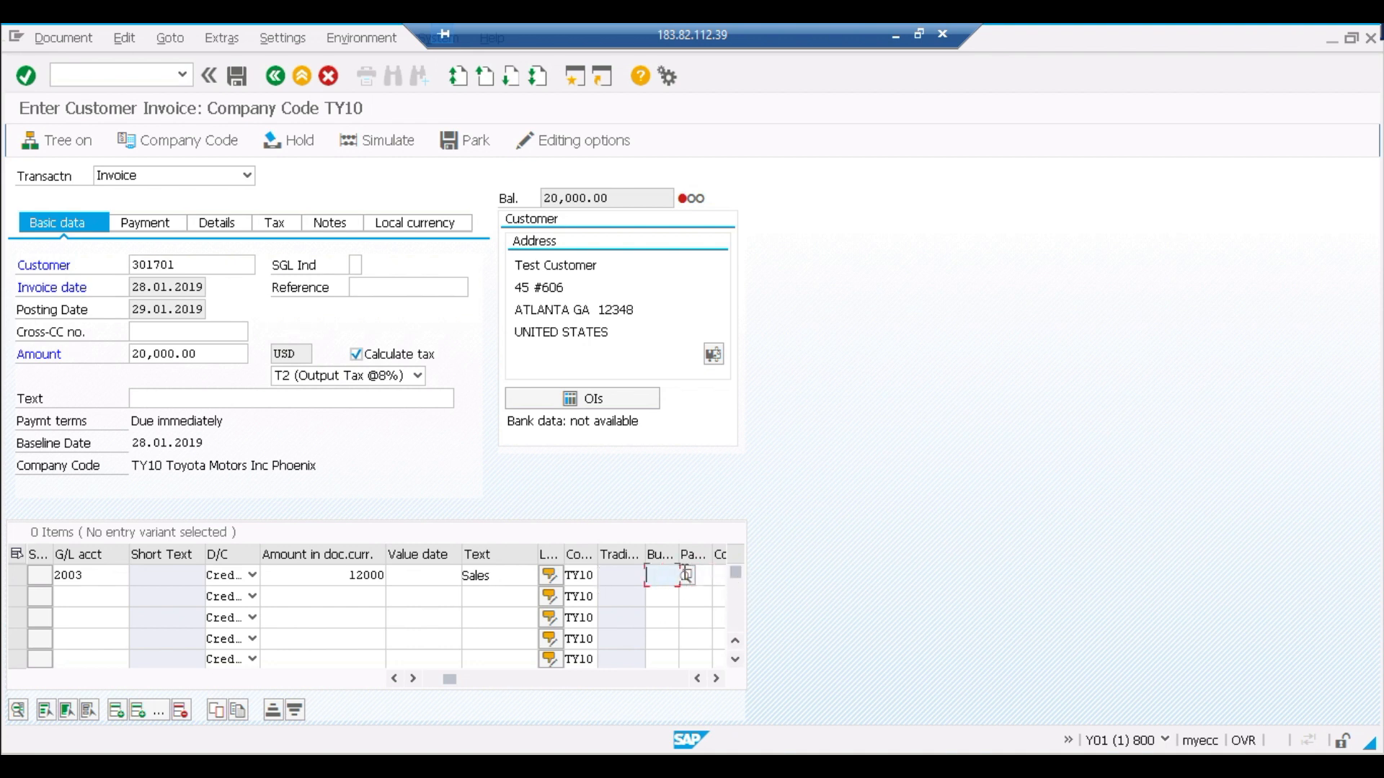
pyautogui.click(686, 574)
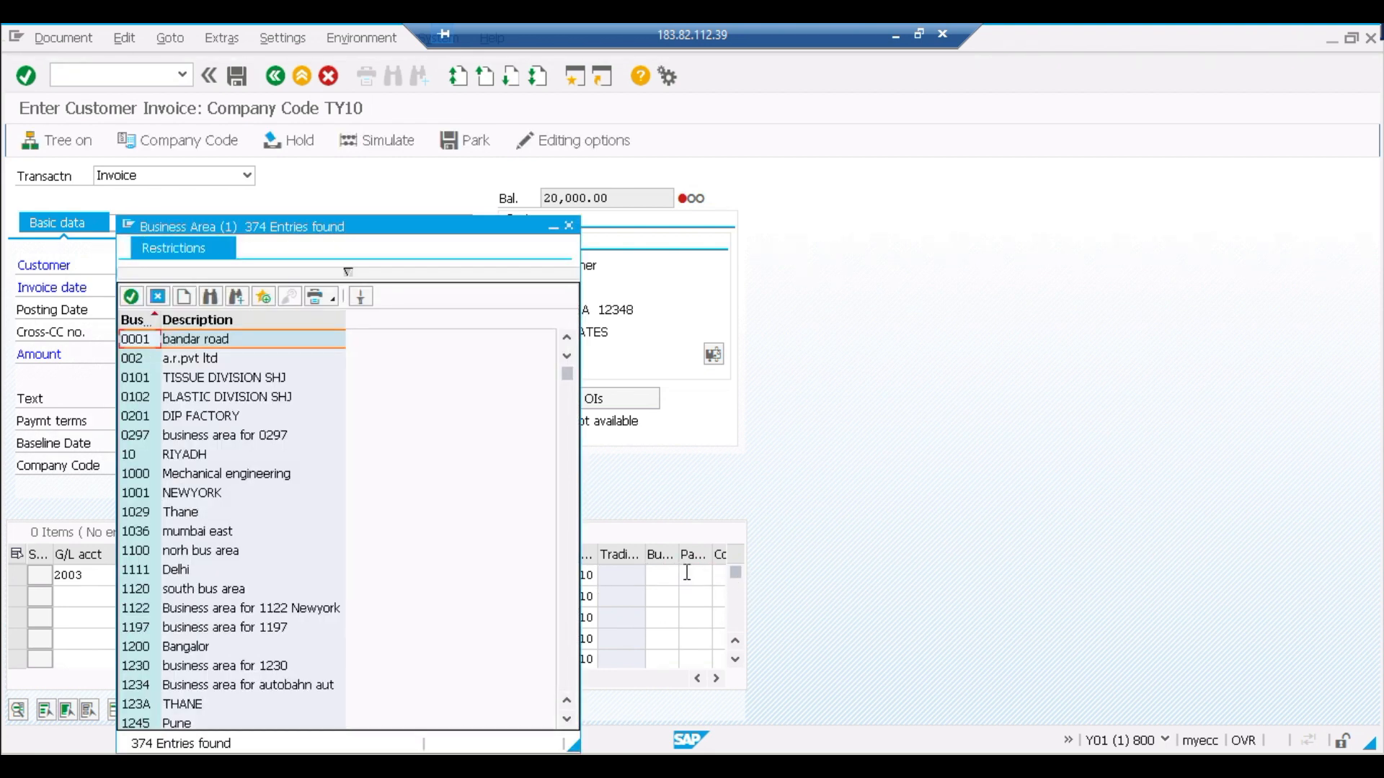
pyautogui.hotkey('ctrl', 'f')
pyautogui.write('un1')
pyautogui.press('Return')
pyautogui.press('Return')
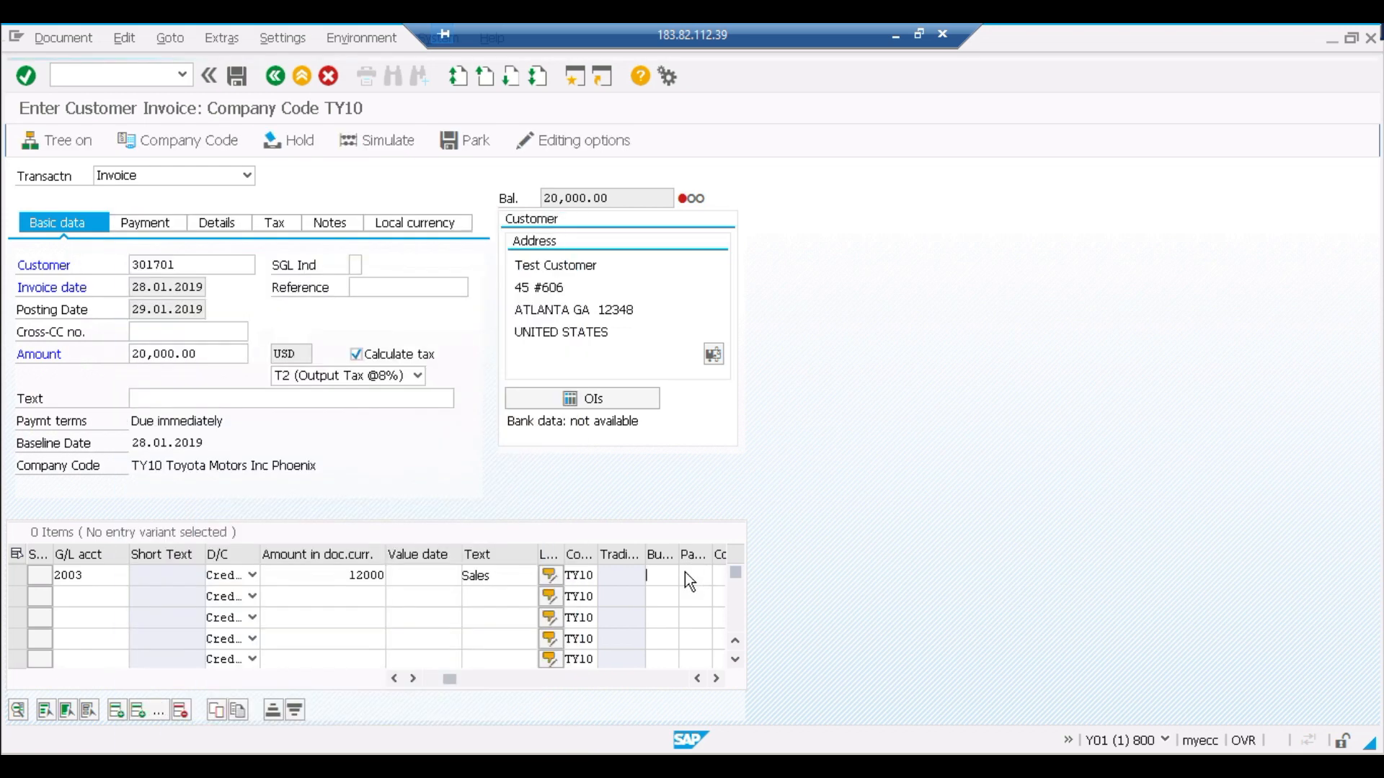
# Step: Add a second line item with G/L account 2004 and "*" as the amount
pyautogui.click(112, 598)
pyautogui.write('2004')
pyautogui.press('Tab')
pyautogui.press('Tab')
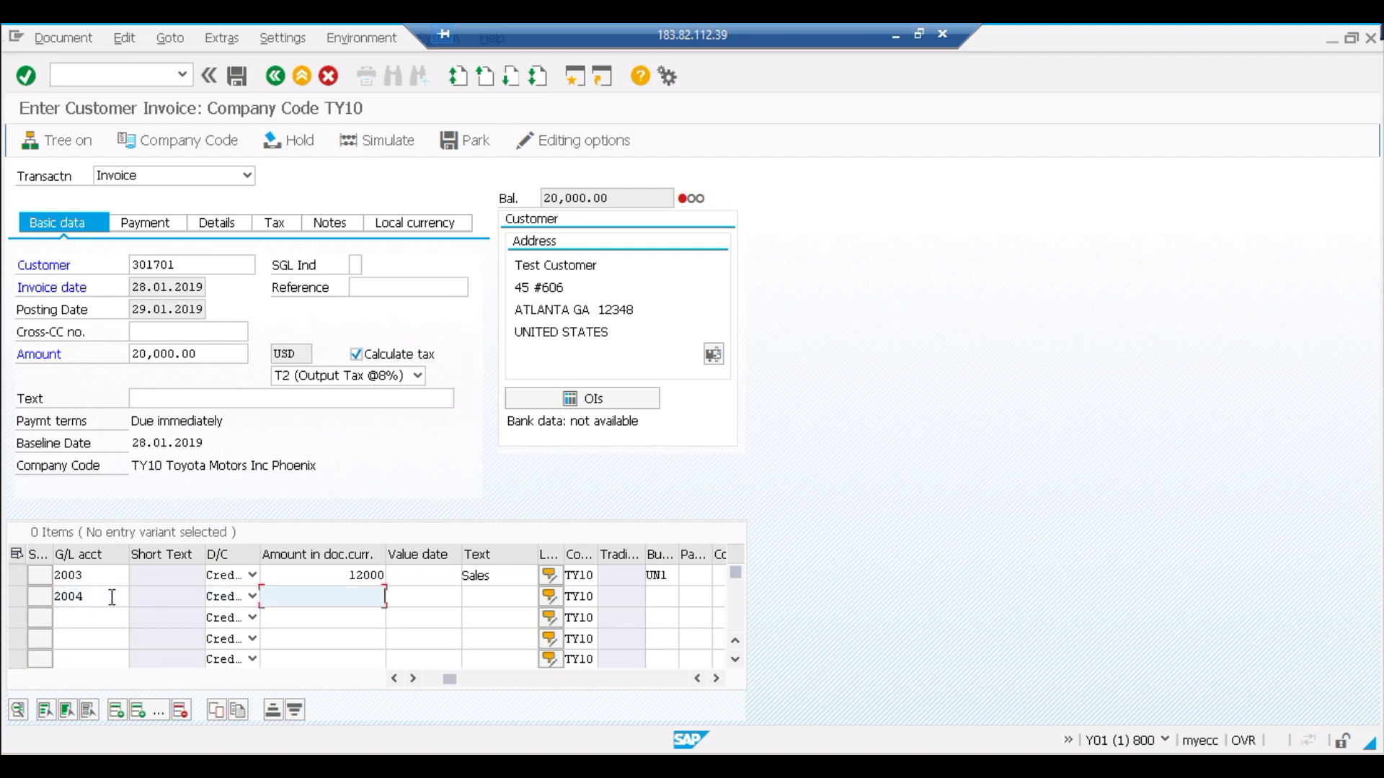
pyautogui.write('*')
# Step: Enter "sales" as the line item text for account 2004
pyautogui.press('Tab')
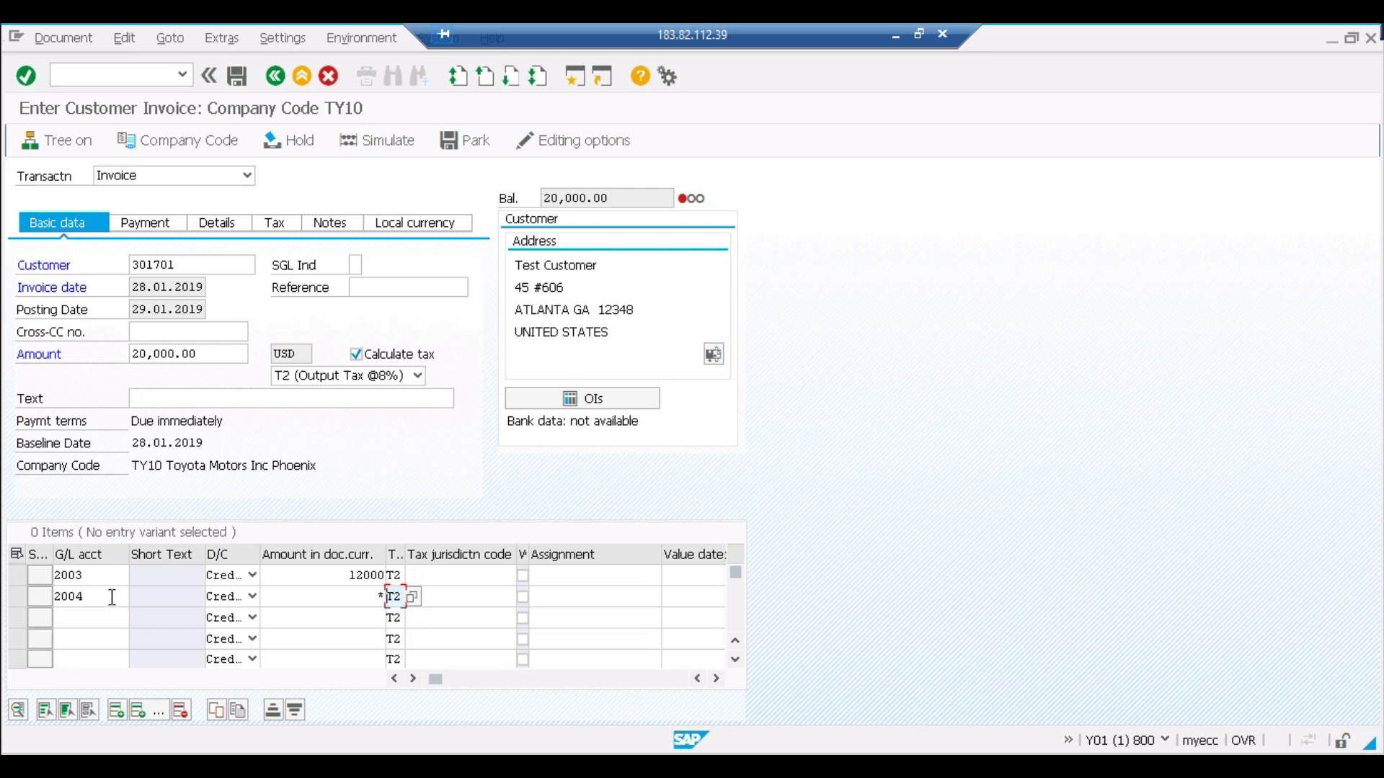
pyautogui.press('Tab')
pyautogui.press('Tab')
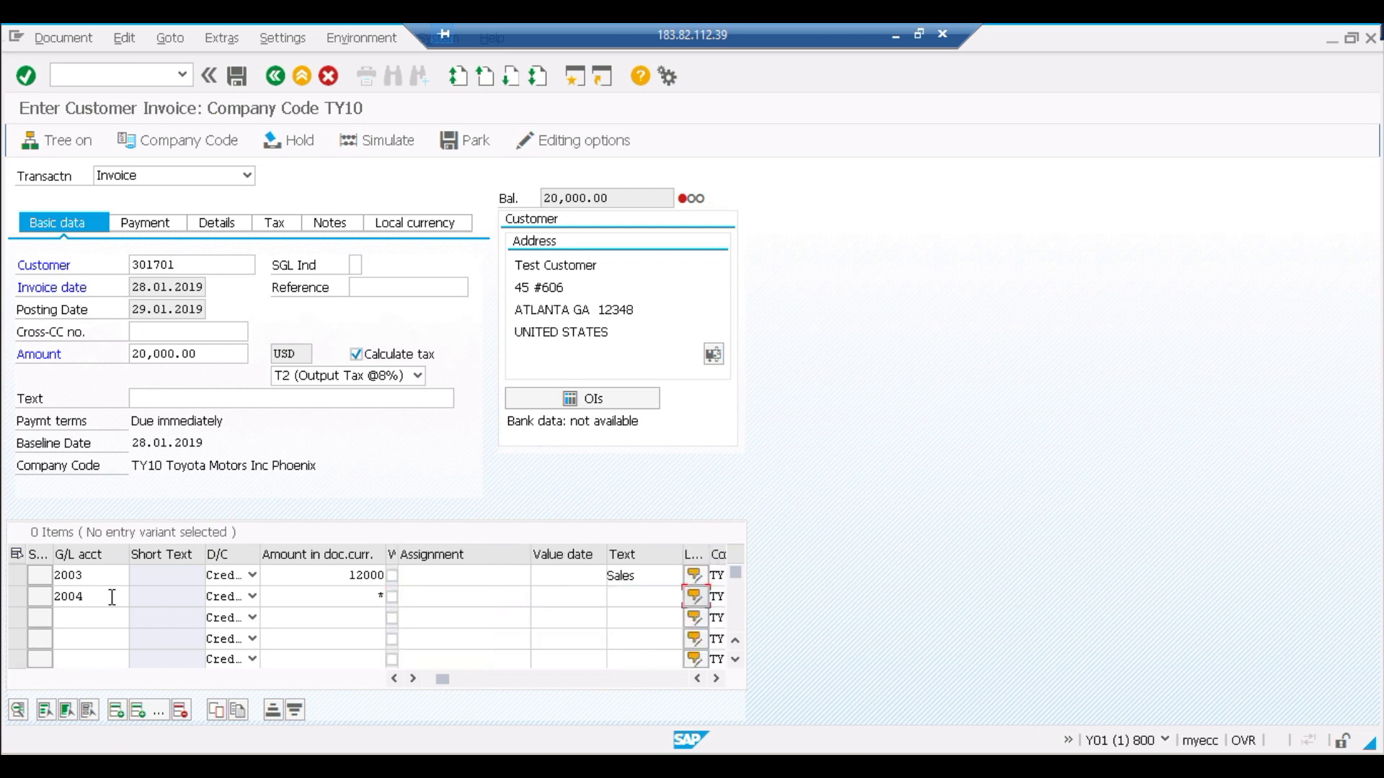
pyautogui.click(656, 598)
pyautogui.write('sales')
# Step: Look up business area UN2 (Unit-2) and assign it to the account 2004 line item
pyautogui.press('Tab')
pyautogui.press('Tab')
pyautogui.press('Tab')
pyautogui.press('Tab')
pyautogui.press('Tab')
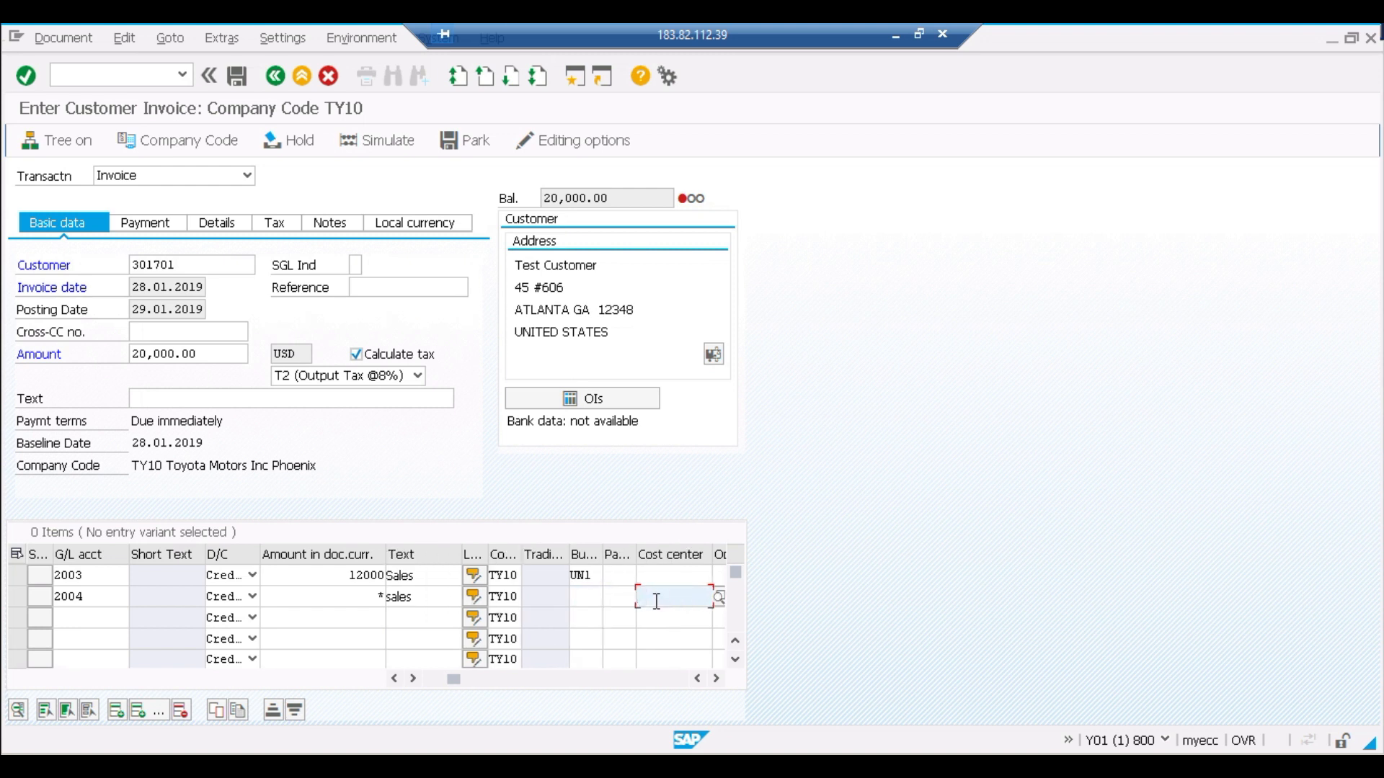
pyautogui.hotkey('shift', 'Tab')
pyautogui.click(600, 599)
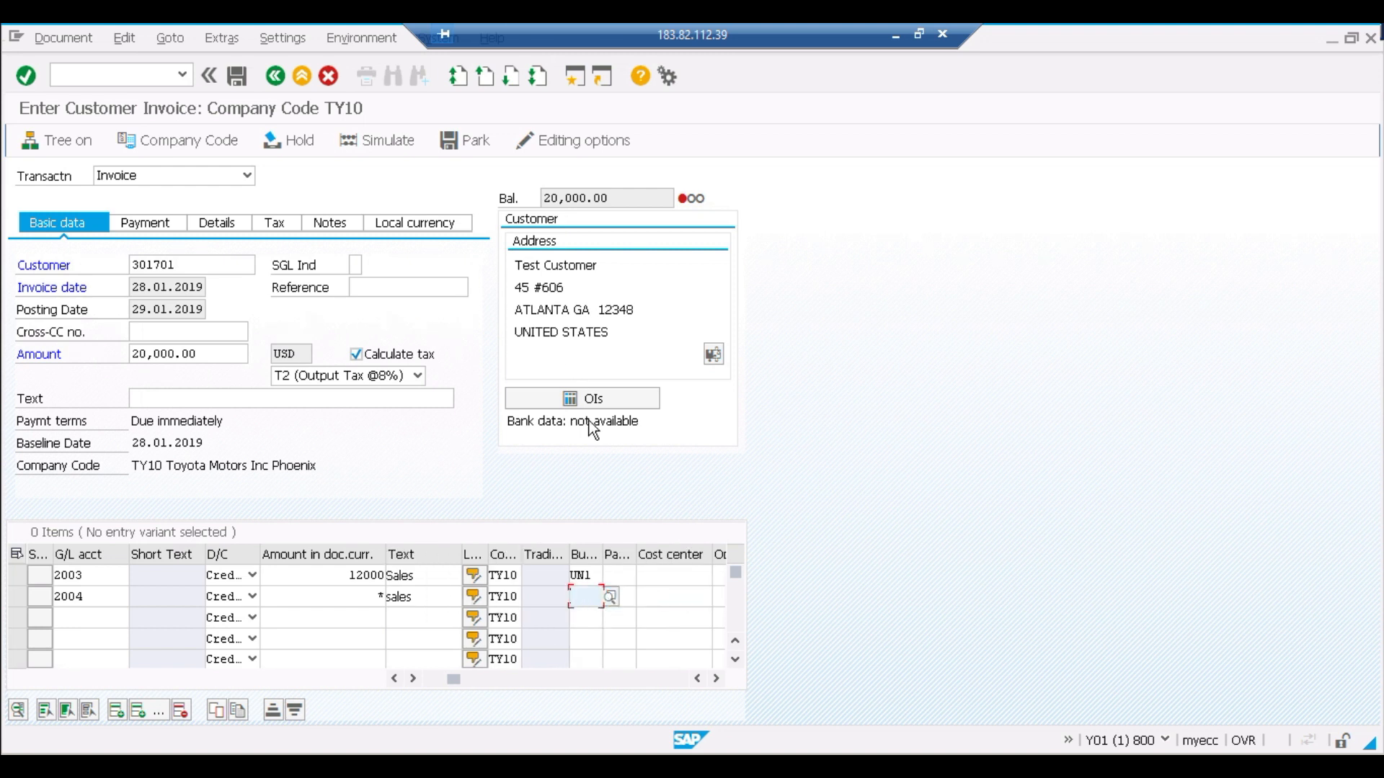
pyautogui.hotkey('ctrl', 'f')
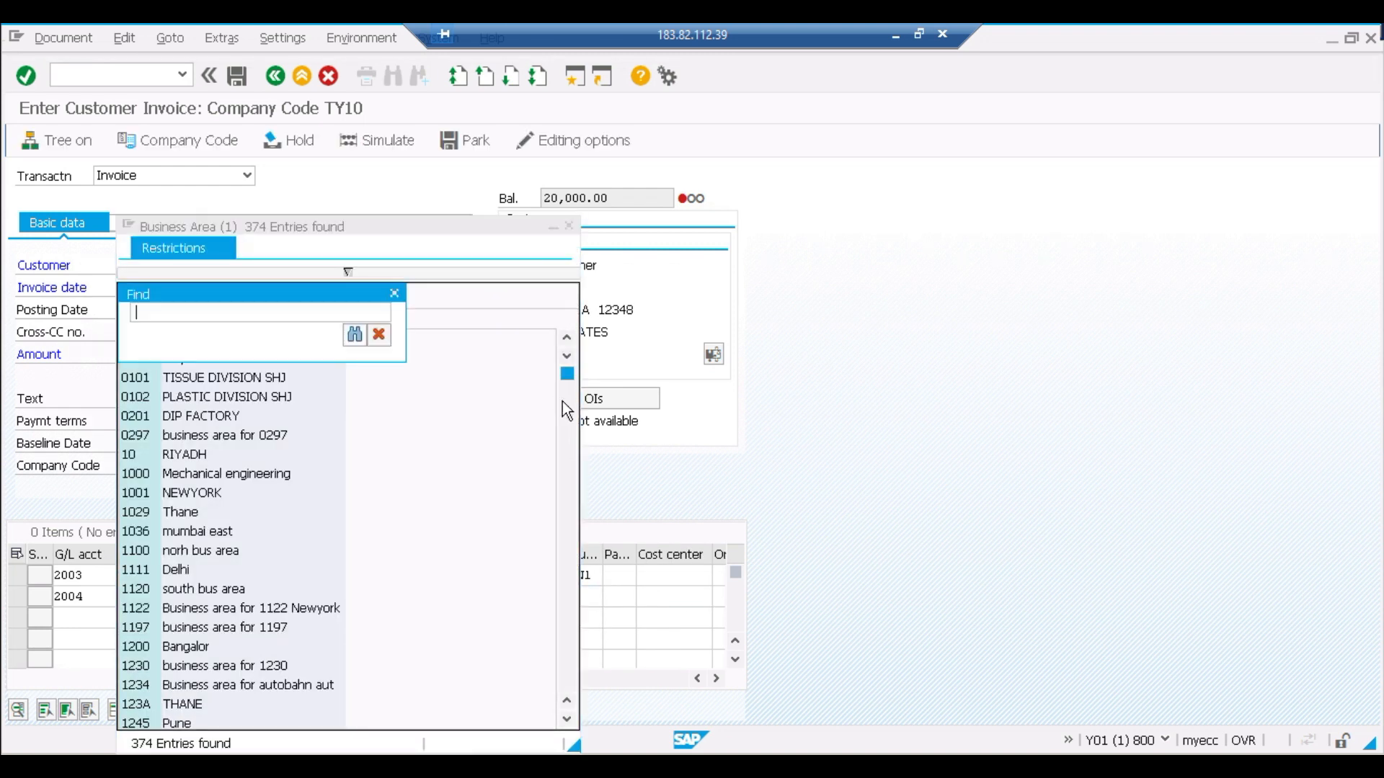
pyautogui.write('un1')
pyautogui.press('Return')
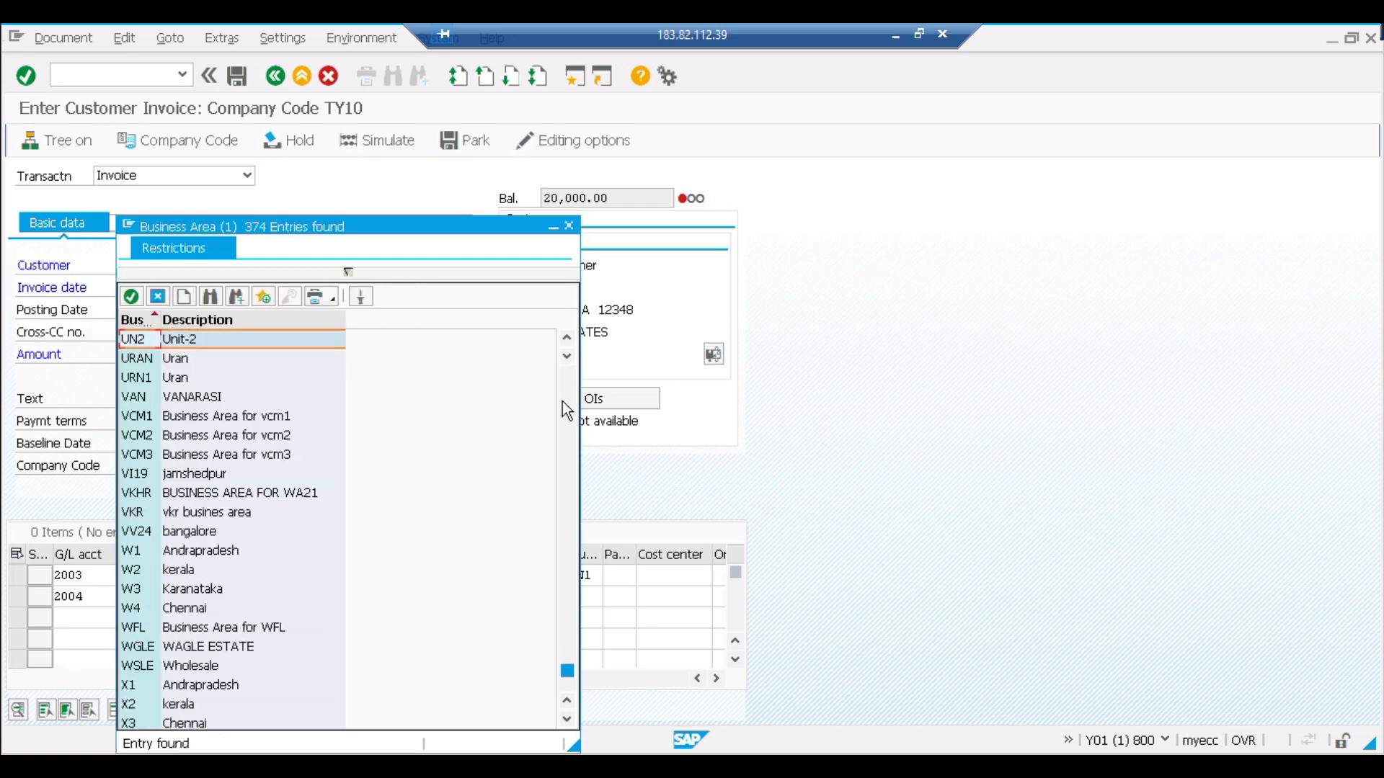
pyautogui.doubleClick(252, 339)
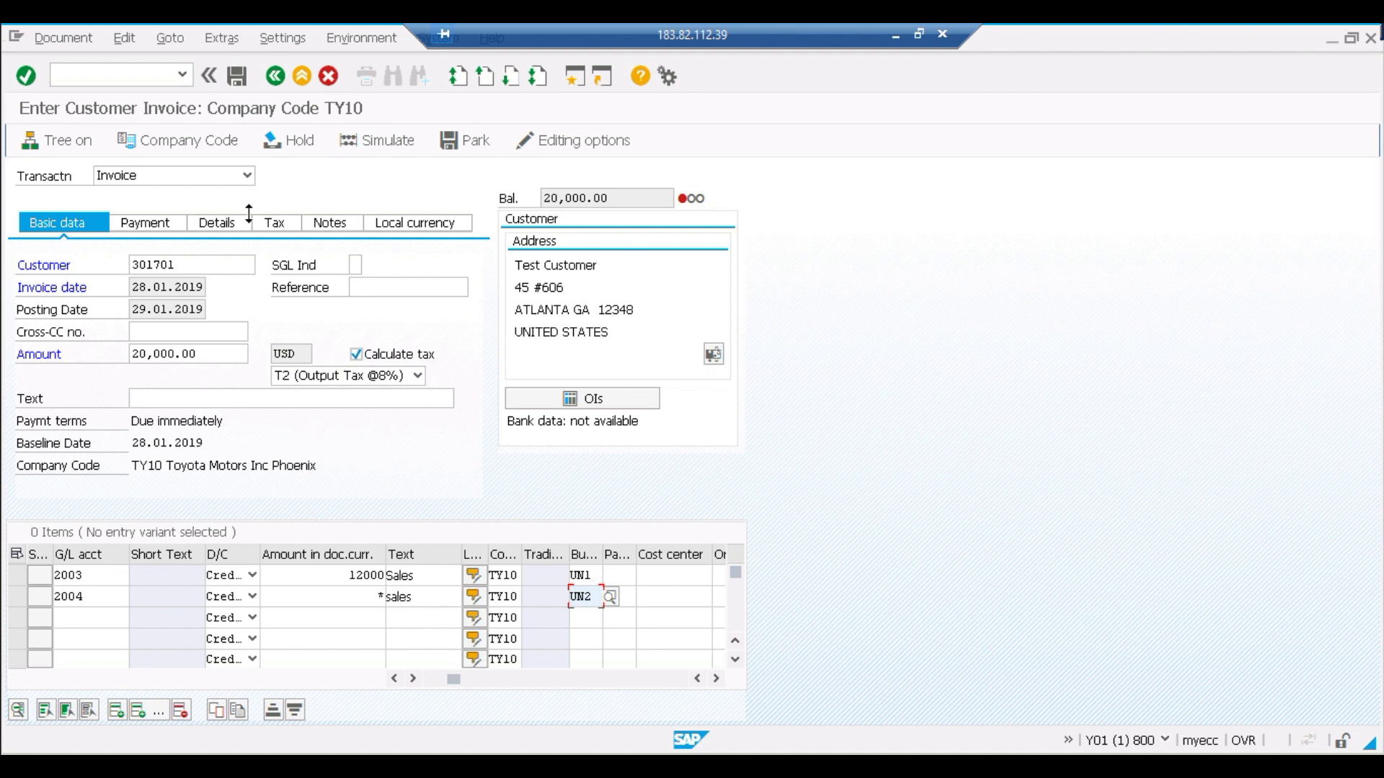
# Step: Find payment terms TG1 (10 days 3%, 15 days 1%, 30 days net) and assign them to the invoice
pyautogui.click(147, 226)
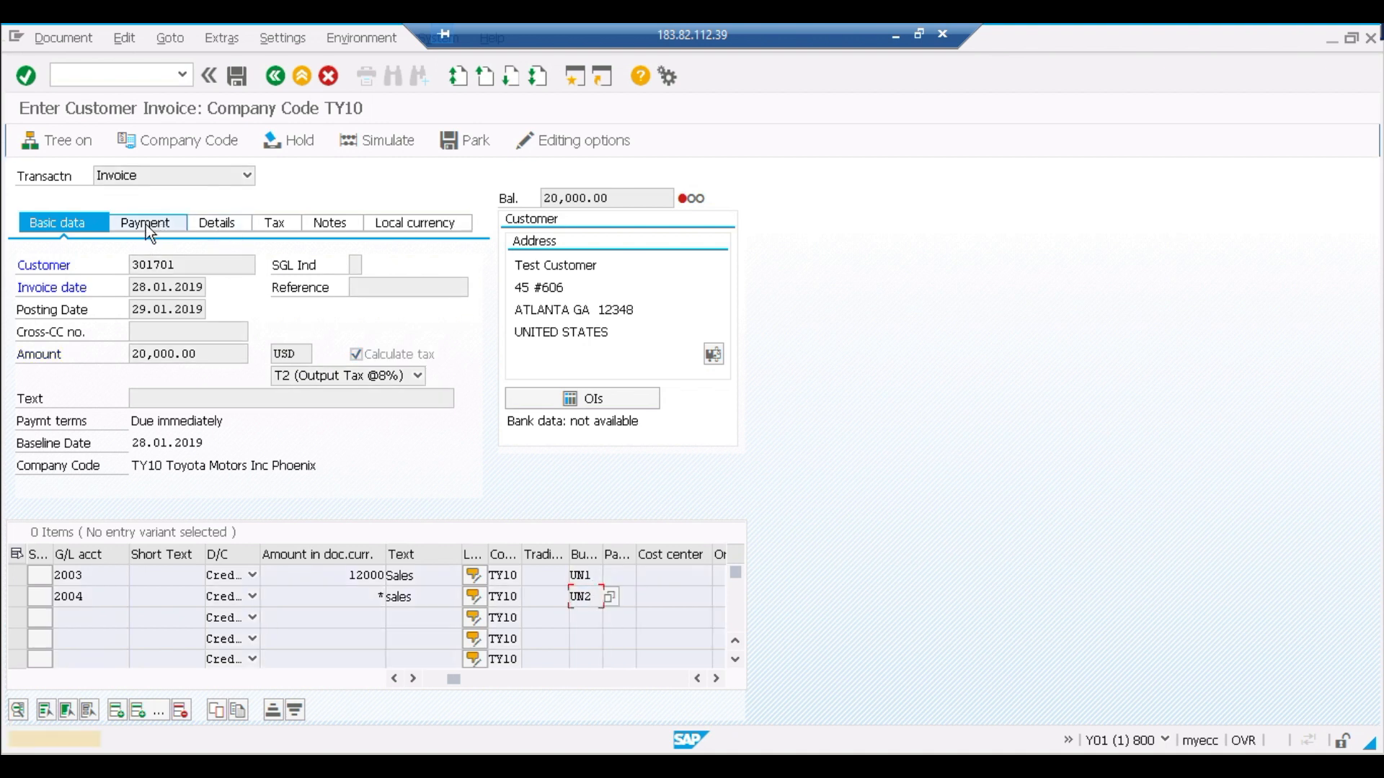
pyautogui.click(146, 224)
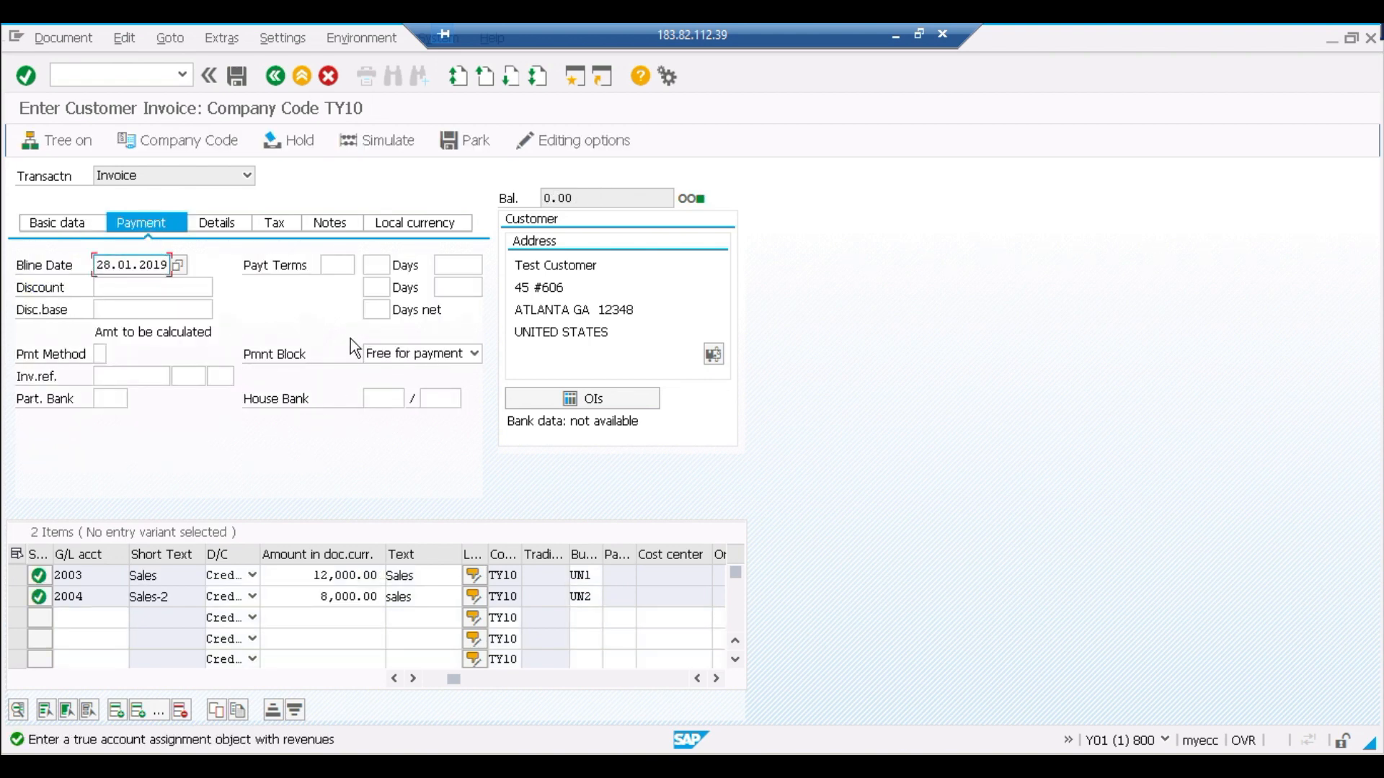
pyautogui.click(346, 266)
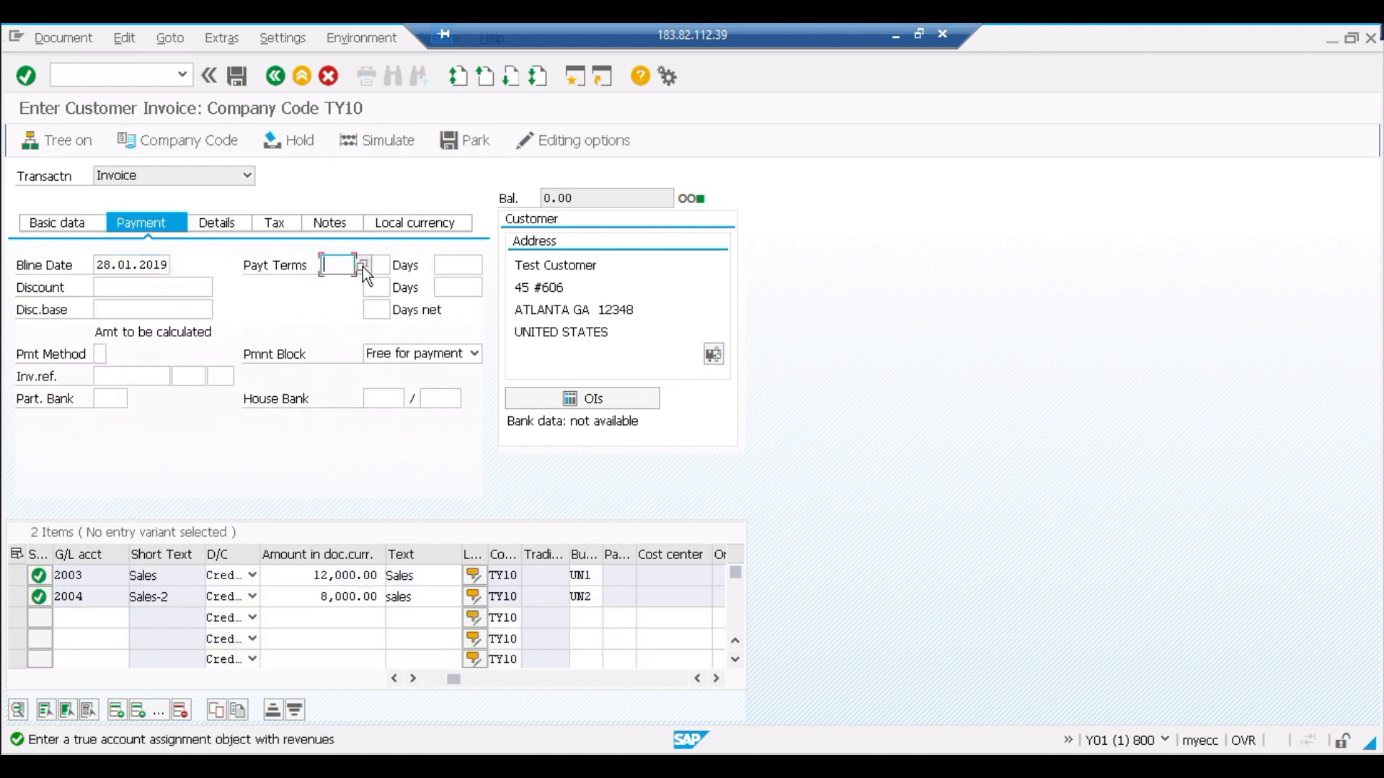
pyautogui.click(357, 267)
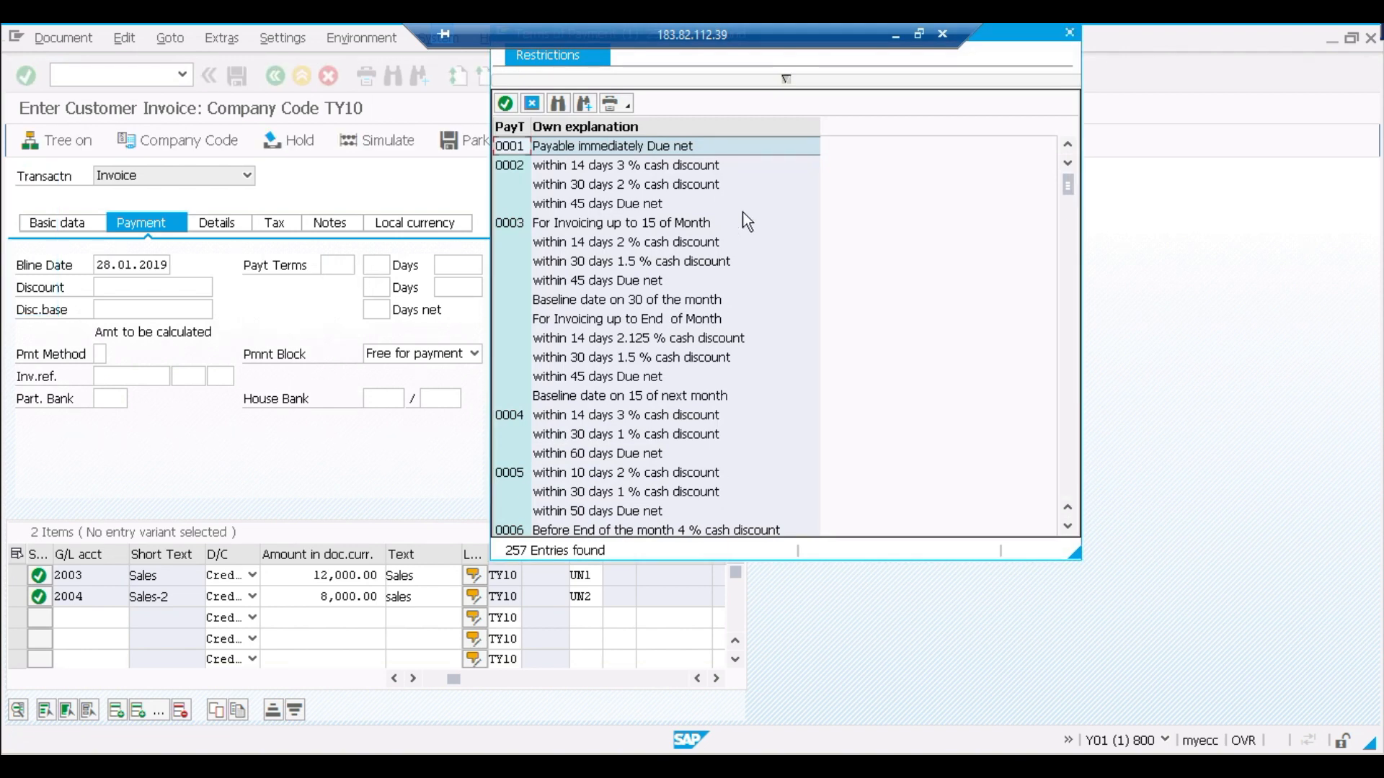
pyautogui.scroll(-10, 714, 265)
pyautogui.scroll(-12, 713, 265)
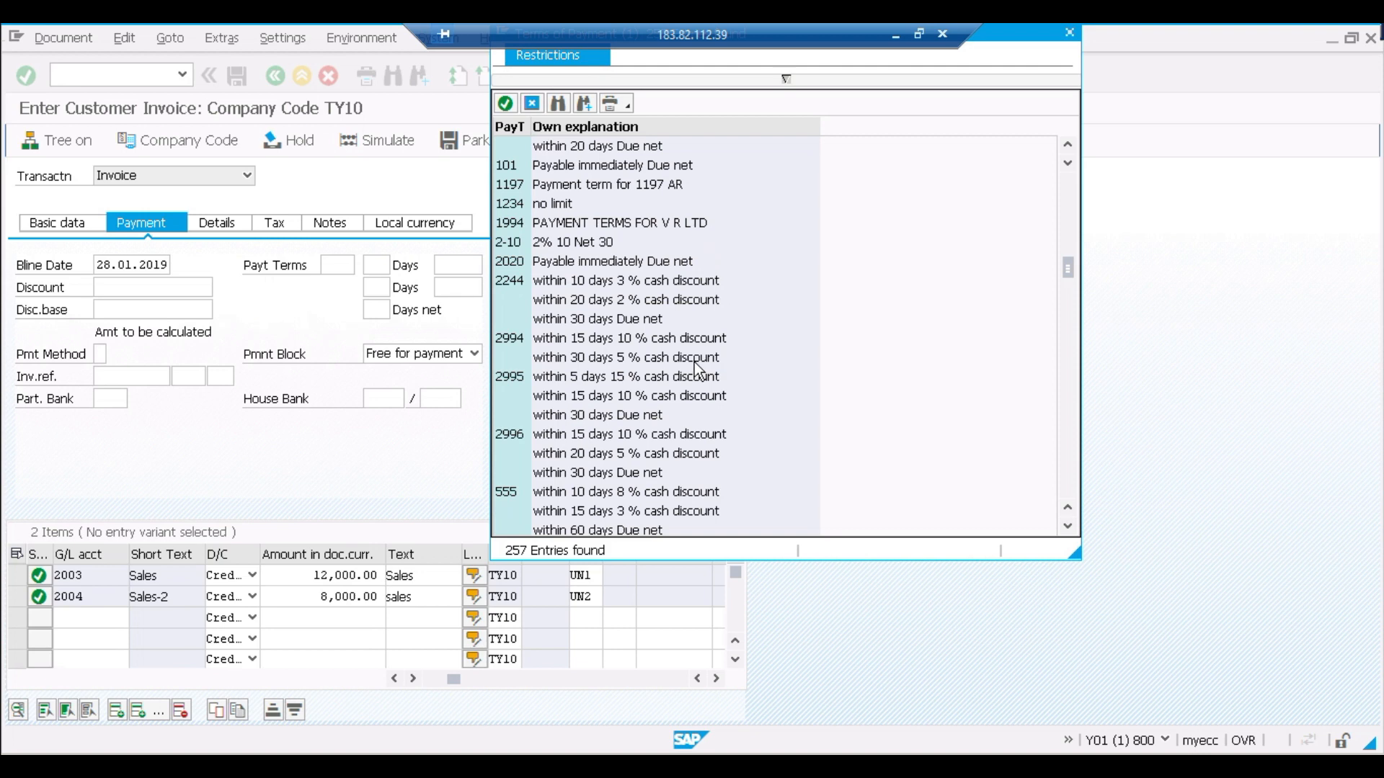
pyautogui.scroll(-12, 694, 362)
pyautogui.scroll(-15, 642, 411)
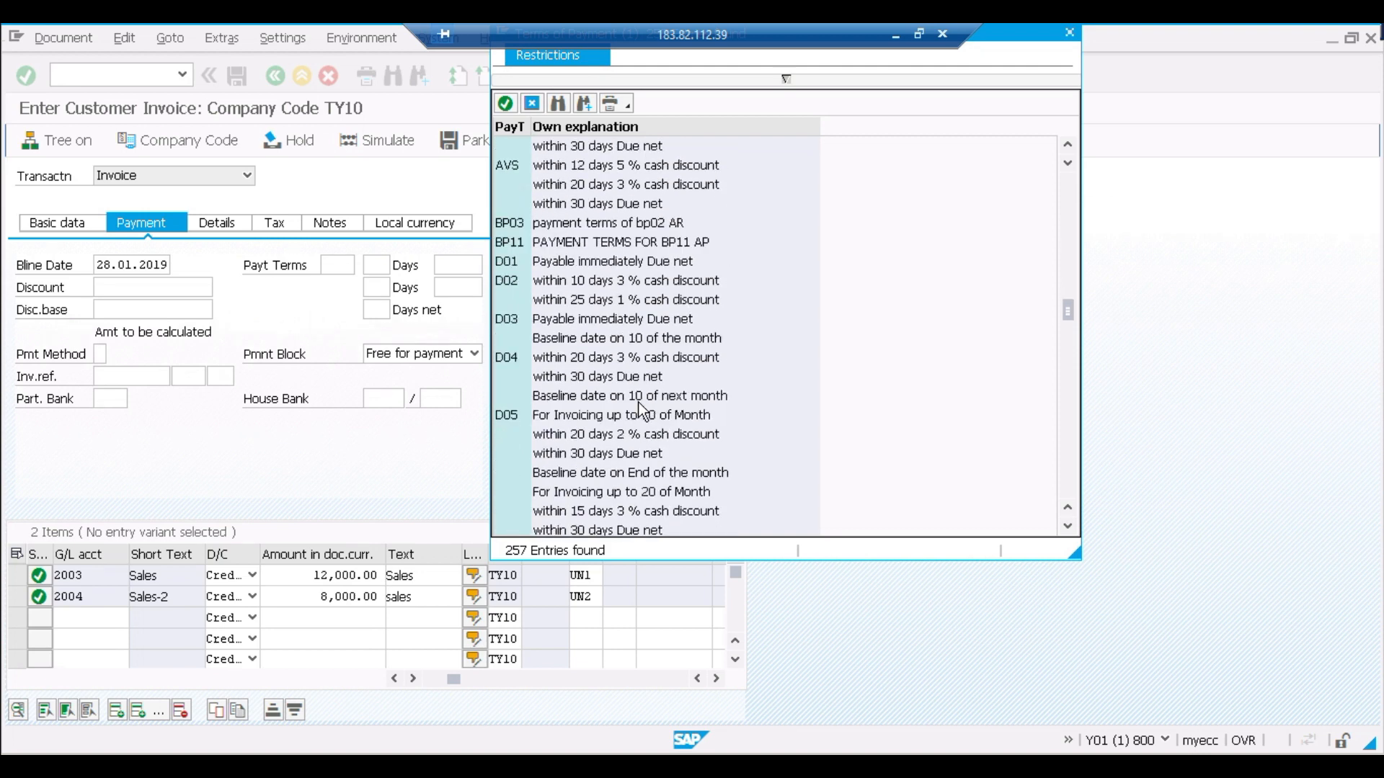
pyautogui.scroll(-2, 642, 411)
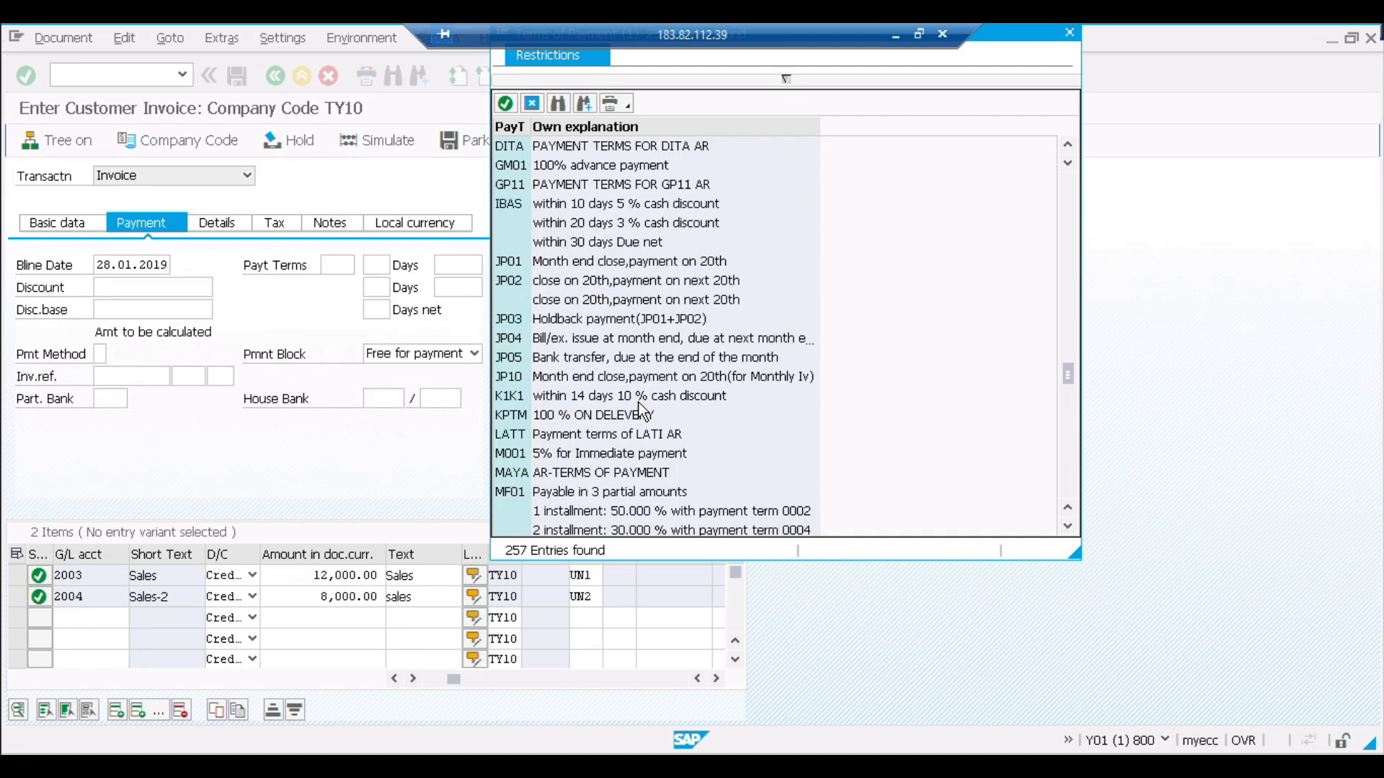
pyautogui.scroll(-5, 641, 411)
pyautogui.scroll(-2, 642, 410)
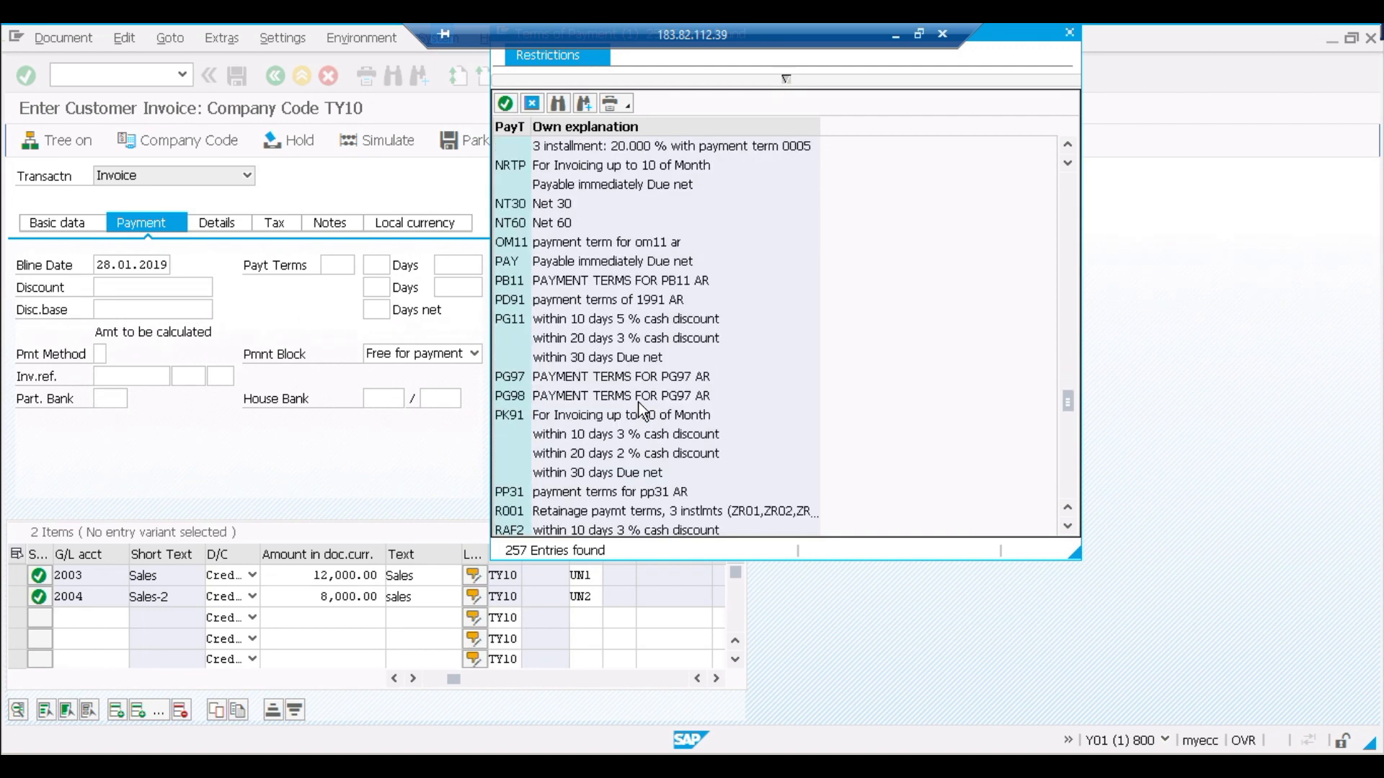
pyautogui.scroll(-2, 641, 411)
pyautogui.scroll(-5, 641, 411)
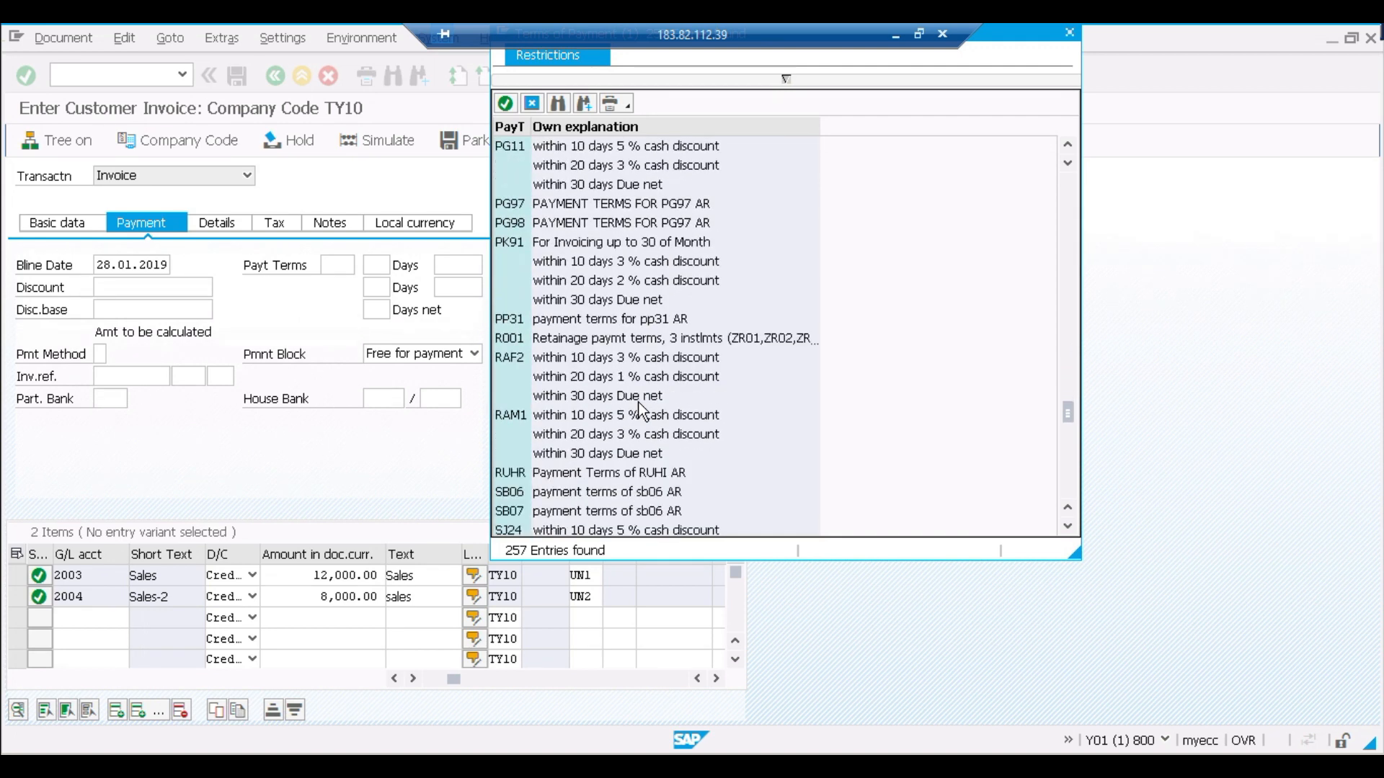
pyautogui.scroll(-1, 641, 411)
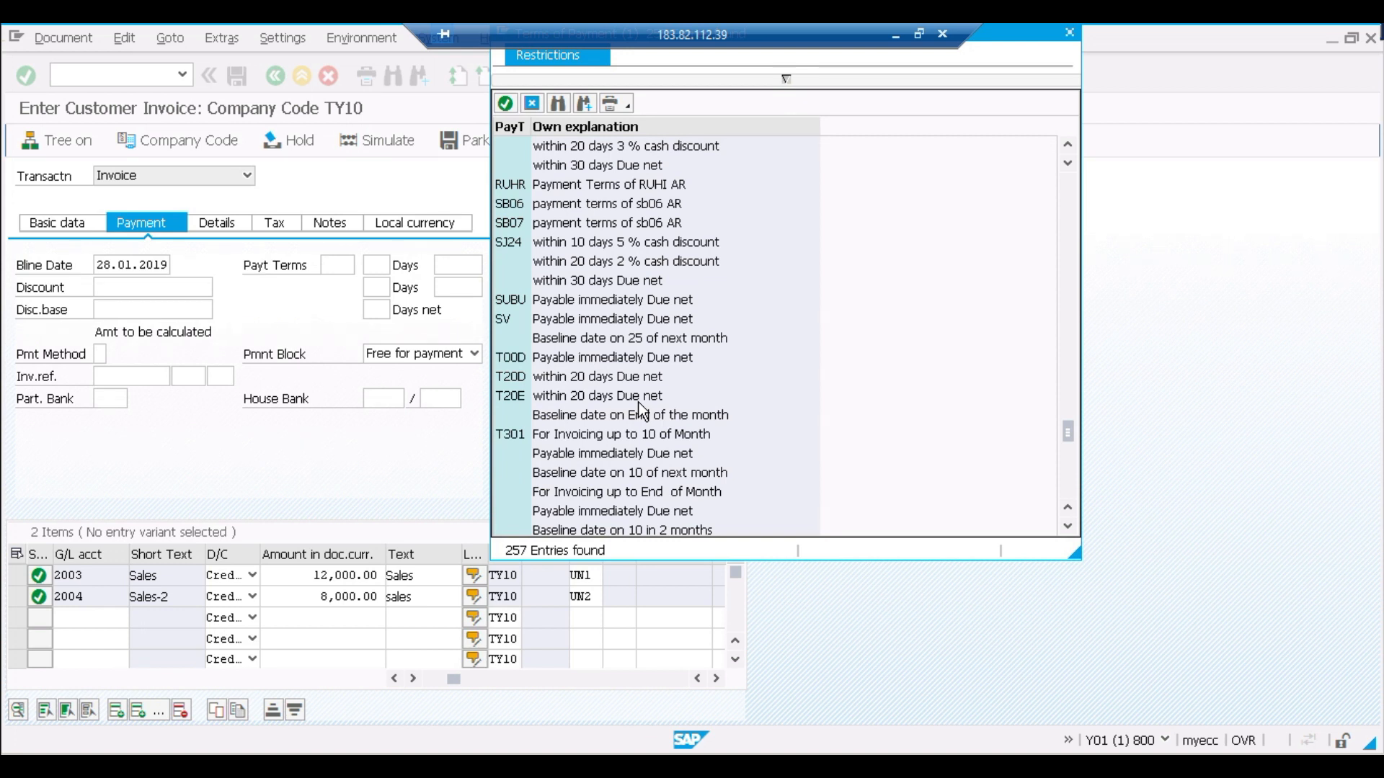
pyautogui.scroll(-2, 642, 409)
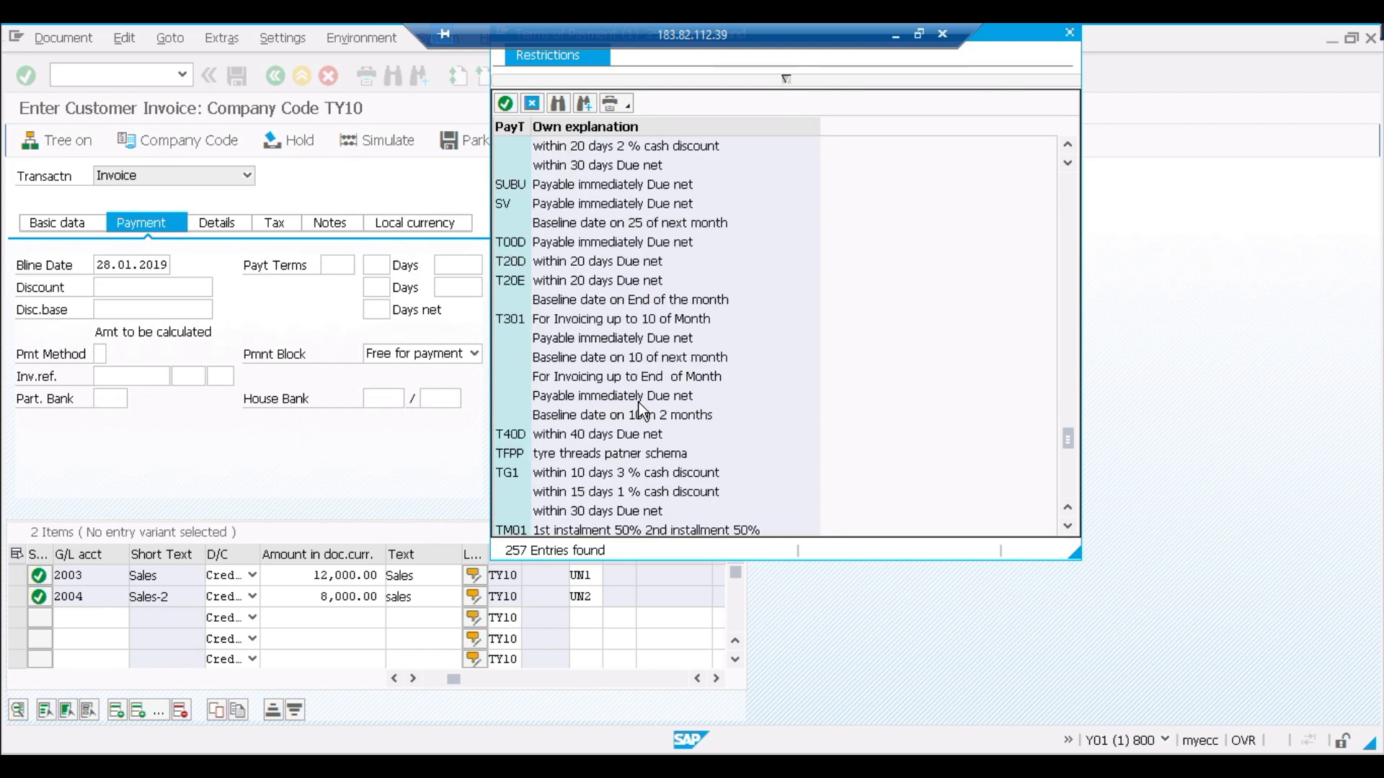
pyautogui.click(561, 473)
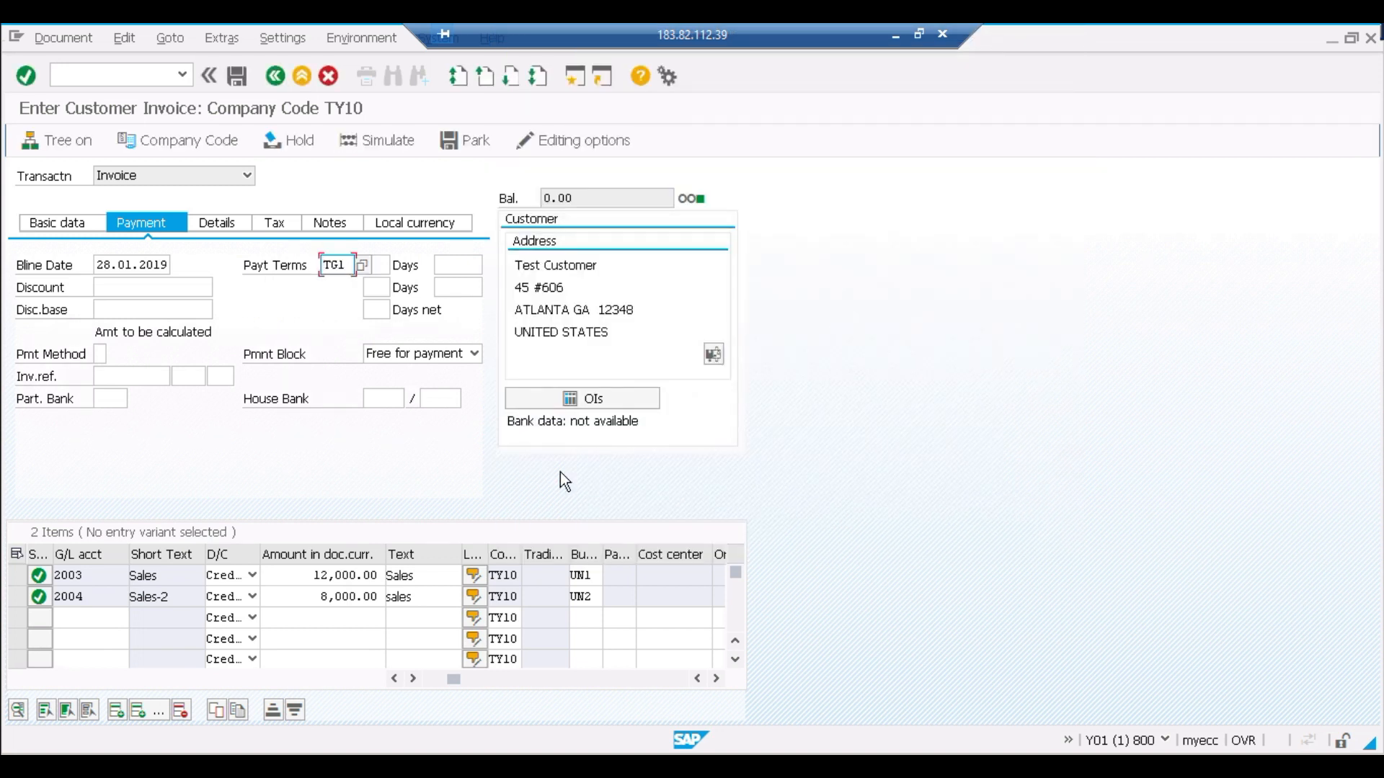
# Step: Confirm the changed payment terms and post the customer invoice
pyautogui.press('Return')
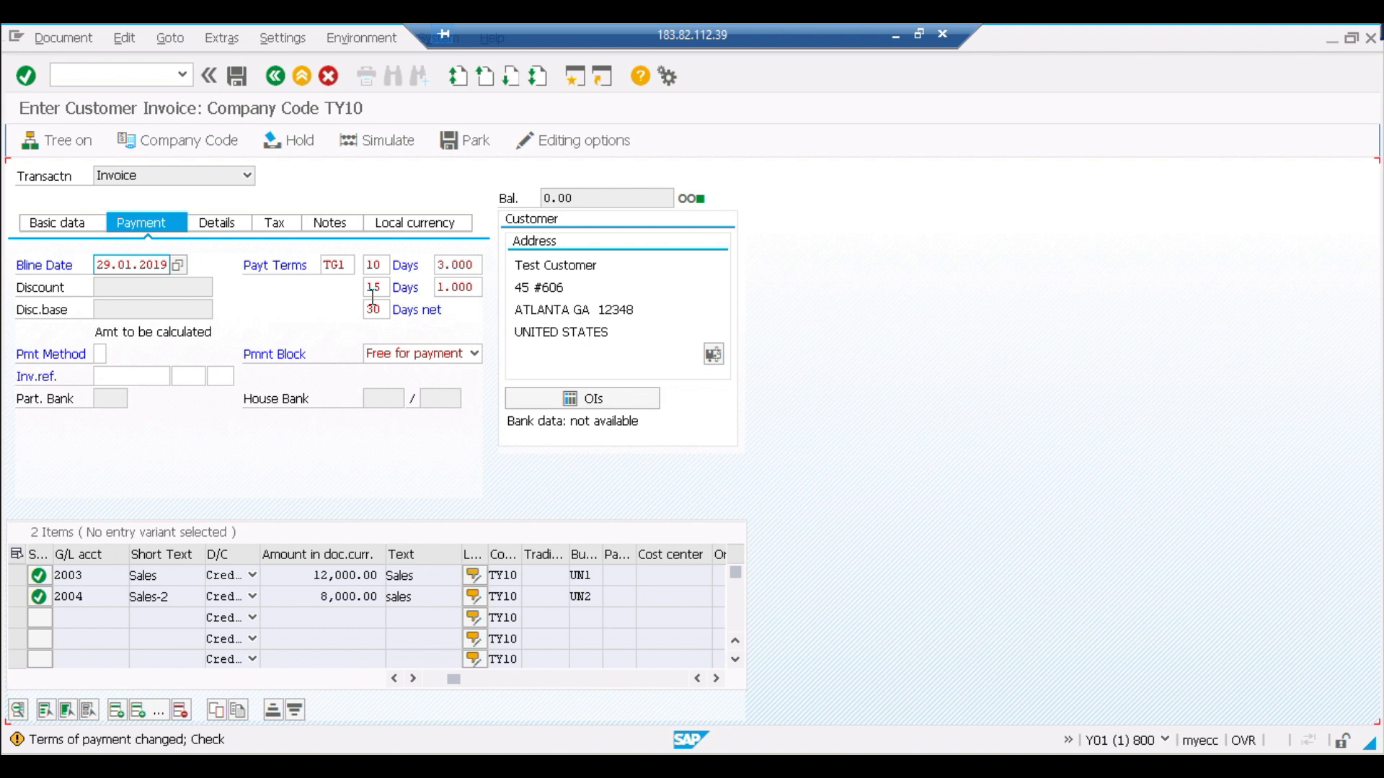
pyautogui.click(351, 264)
pyautogui.press('Return')
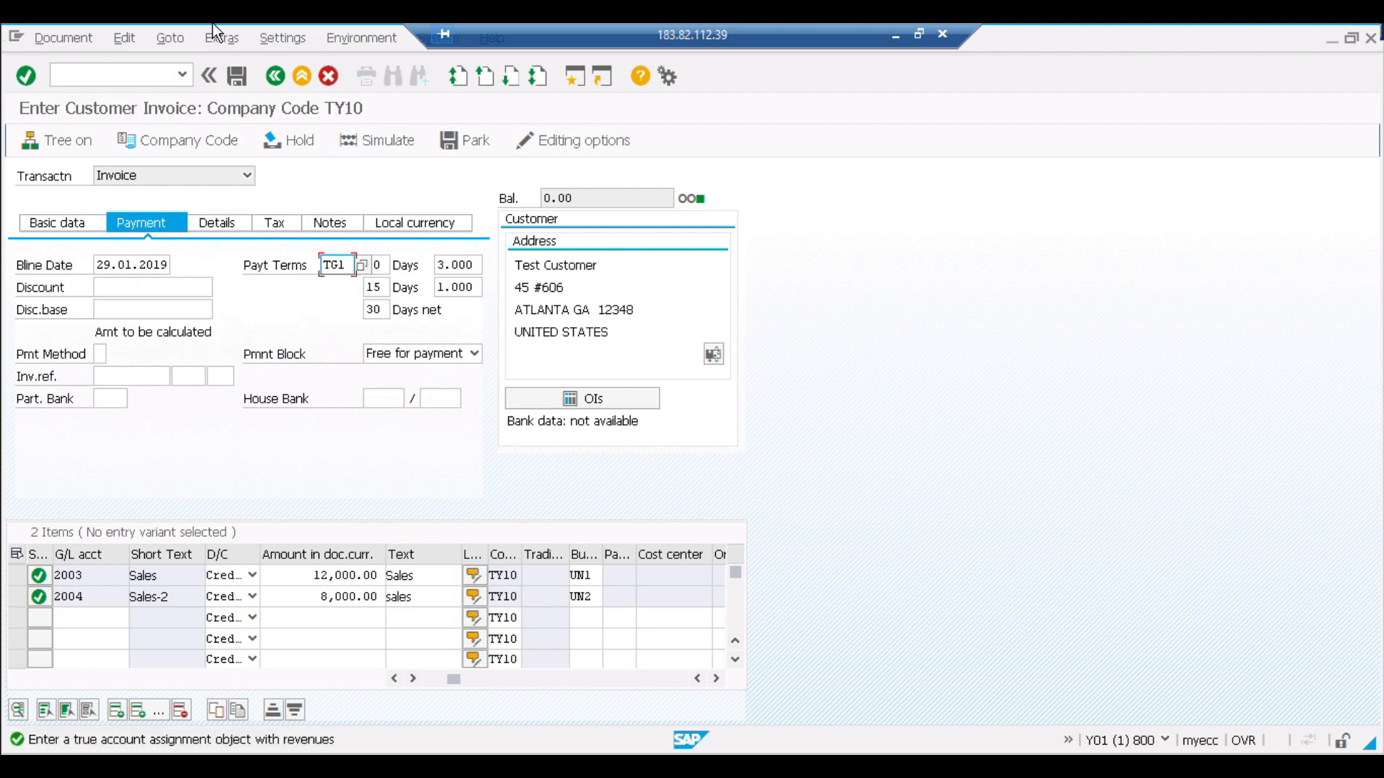
pyautogui.click(240, 76)
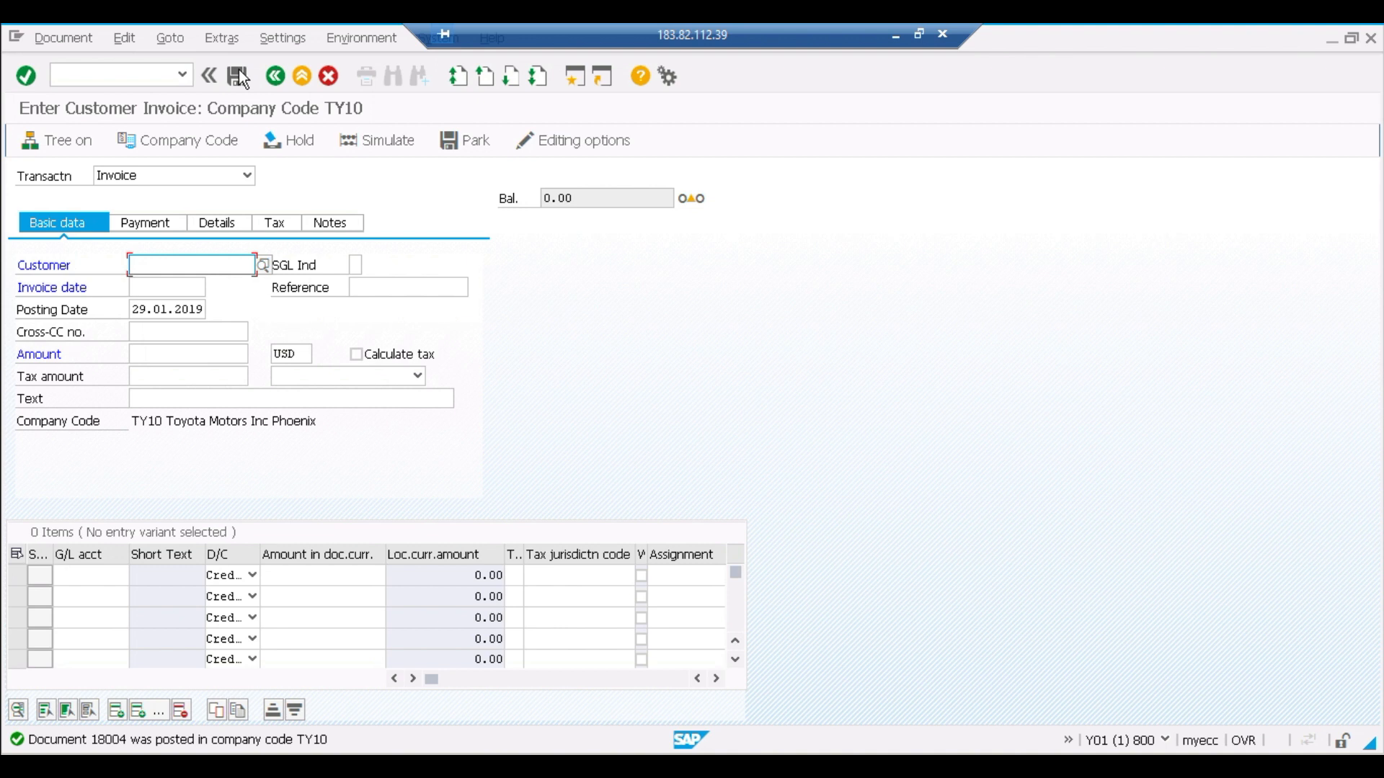
# Step: Display the posted invoice document, compare it with the Scenario slide in PowerPoint, and return to the SAP document
pyautogui.click(44, 37)
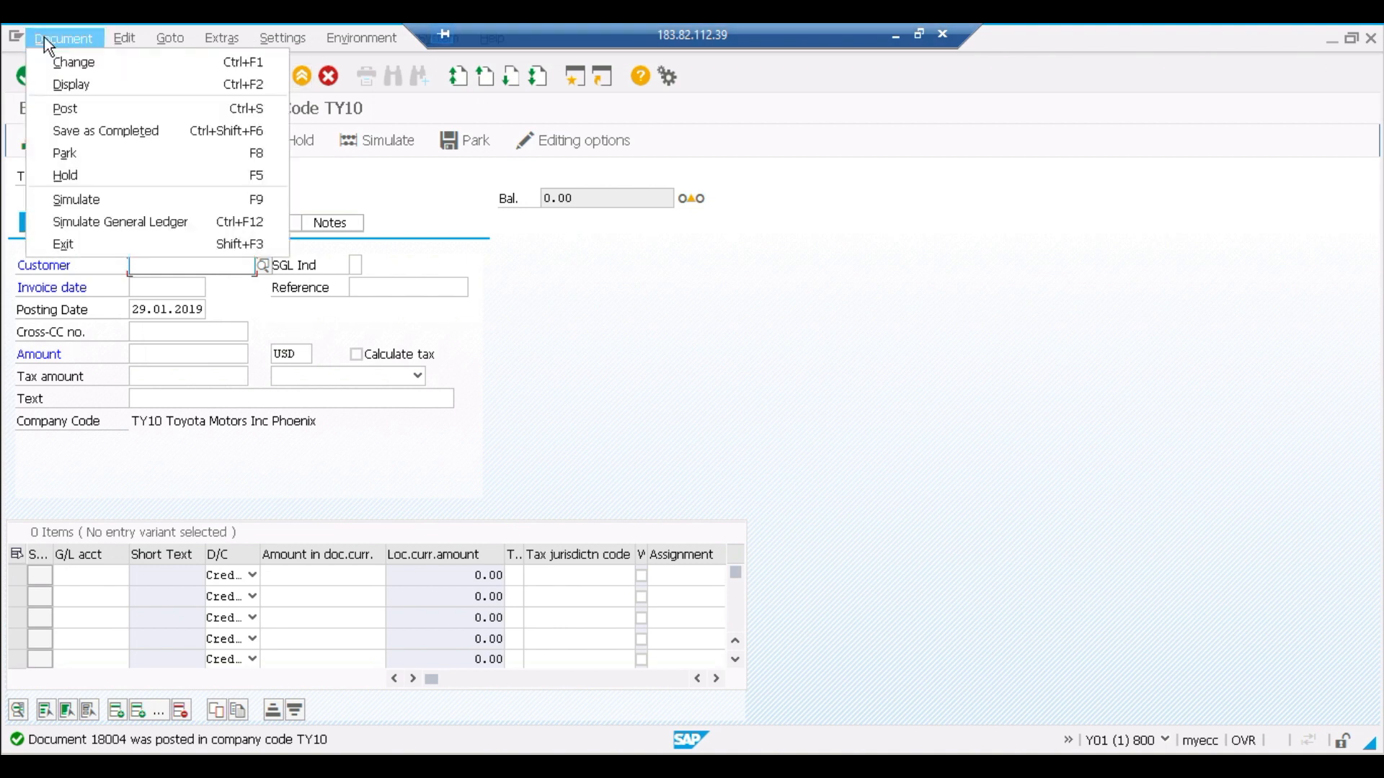
pyautogui.click(79, 88)
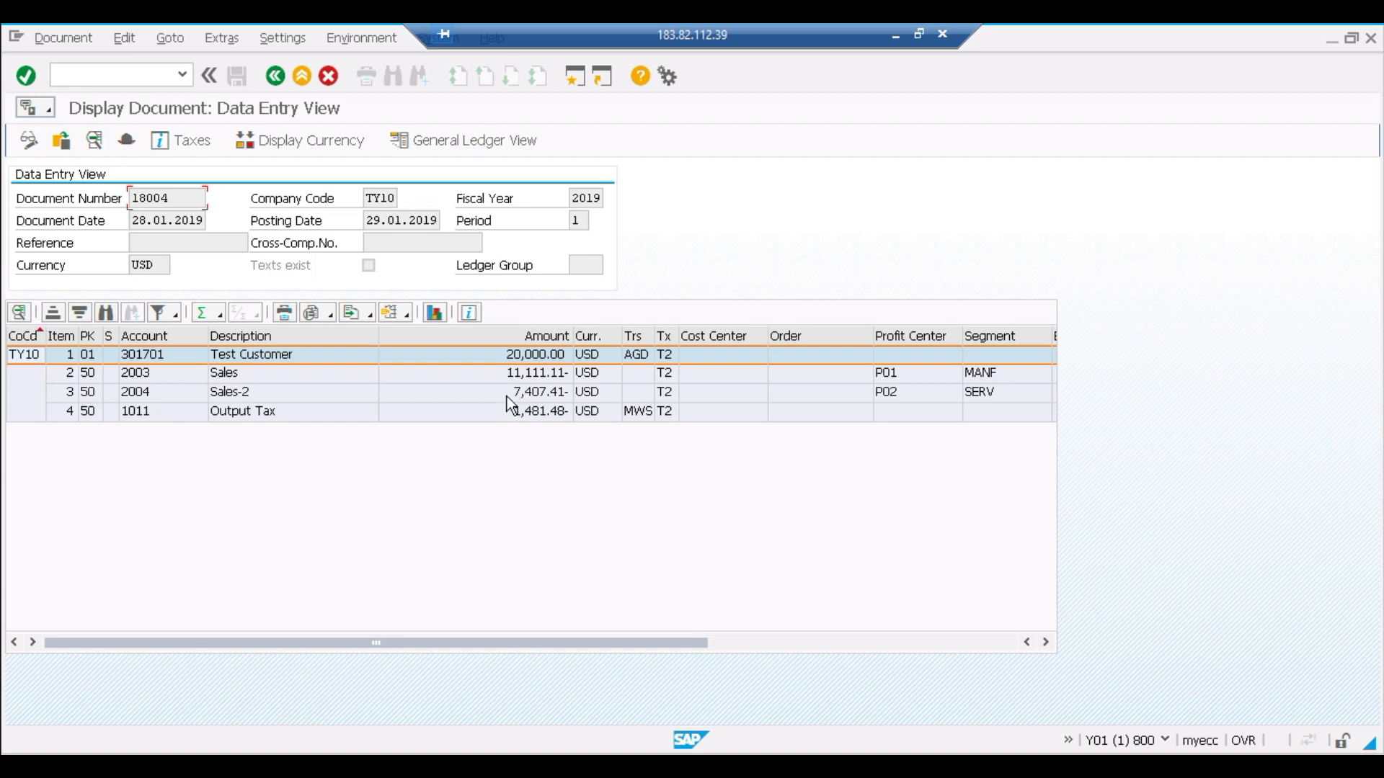
pyautogui.click(889, 36)
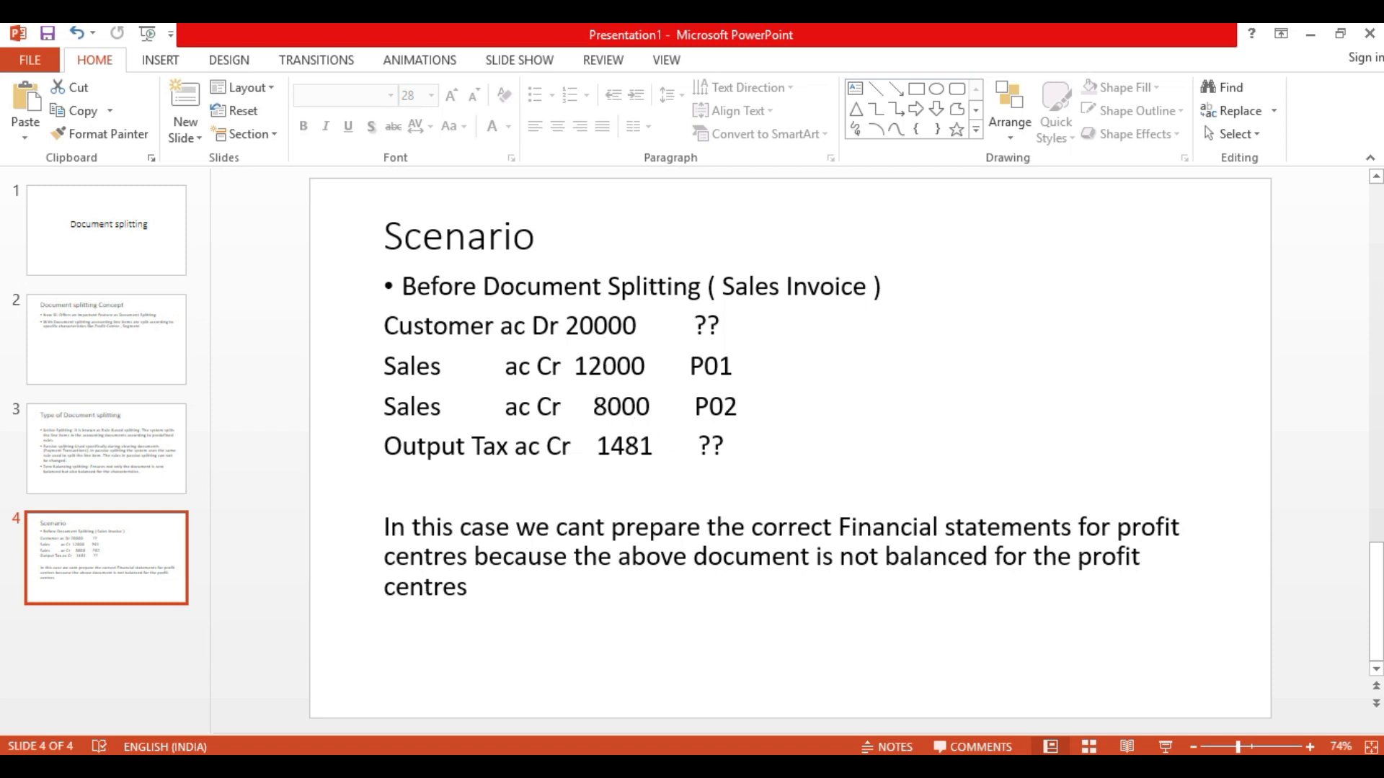
pyautogui.click(625, 767)
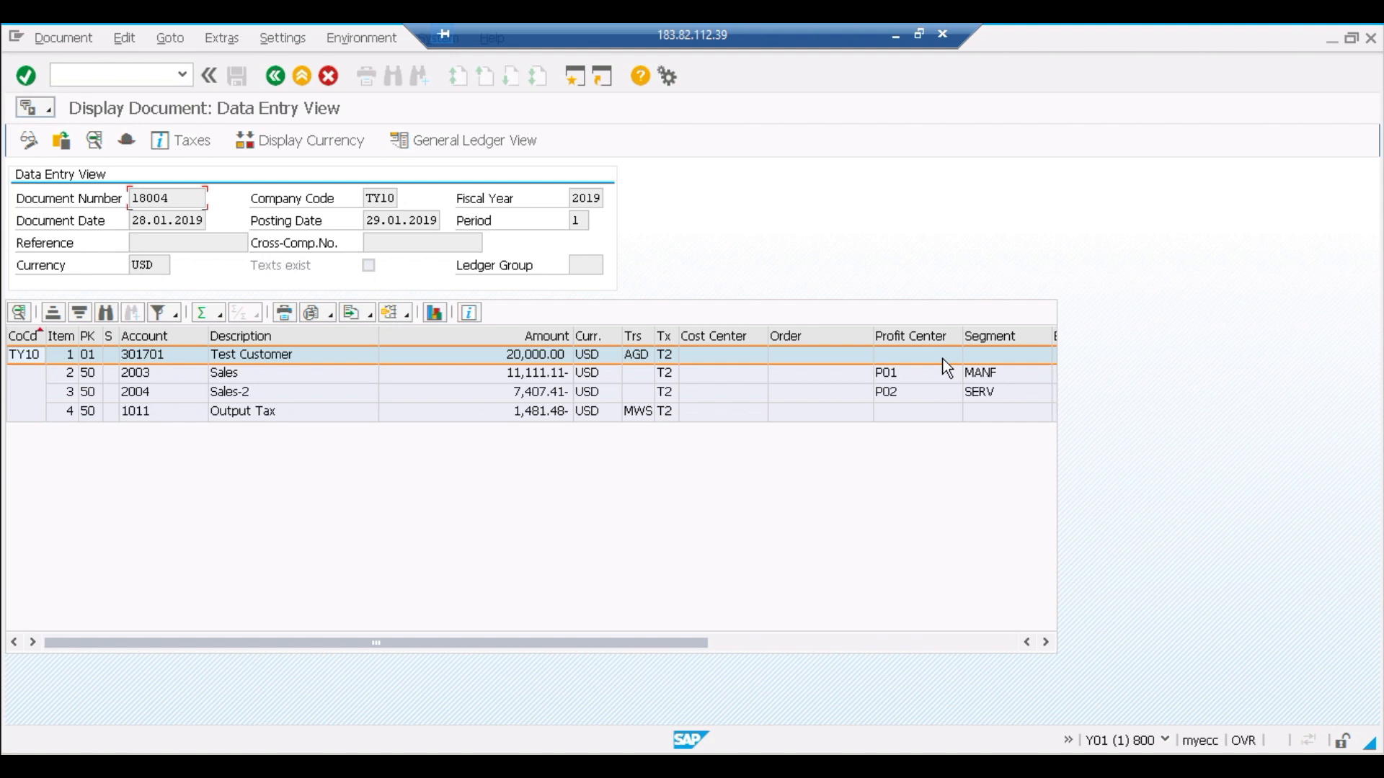
# Step: Display the document in General Ledger View and total its Amount column
pyautogui.click(457, 141)
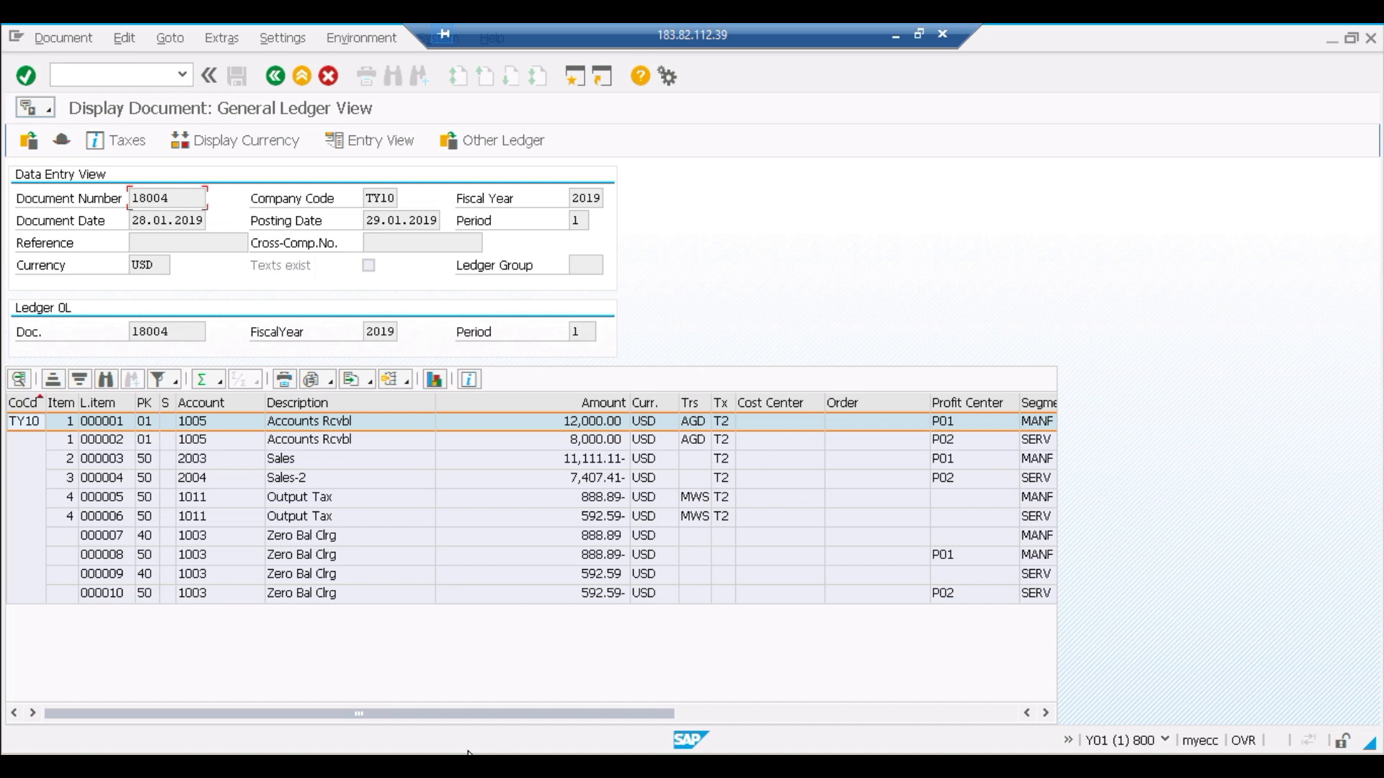
pyautogui.click(589, 403)
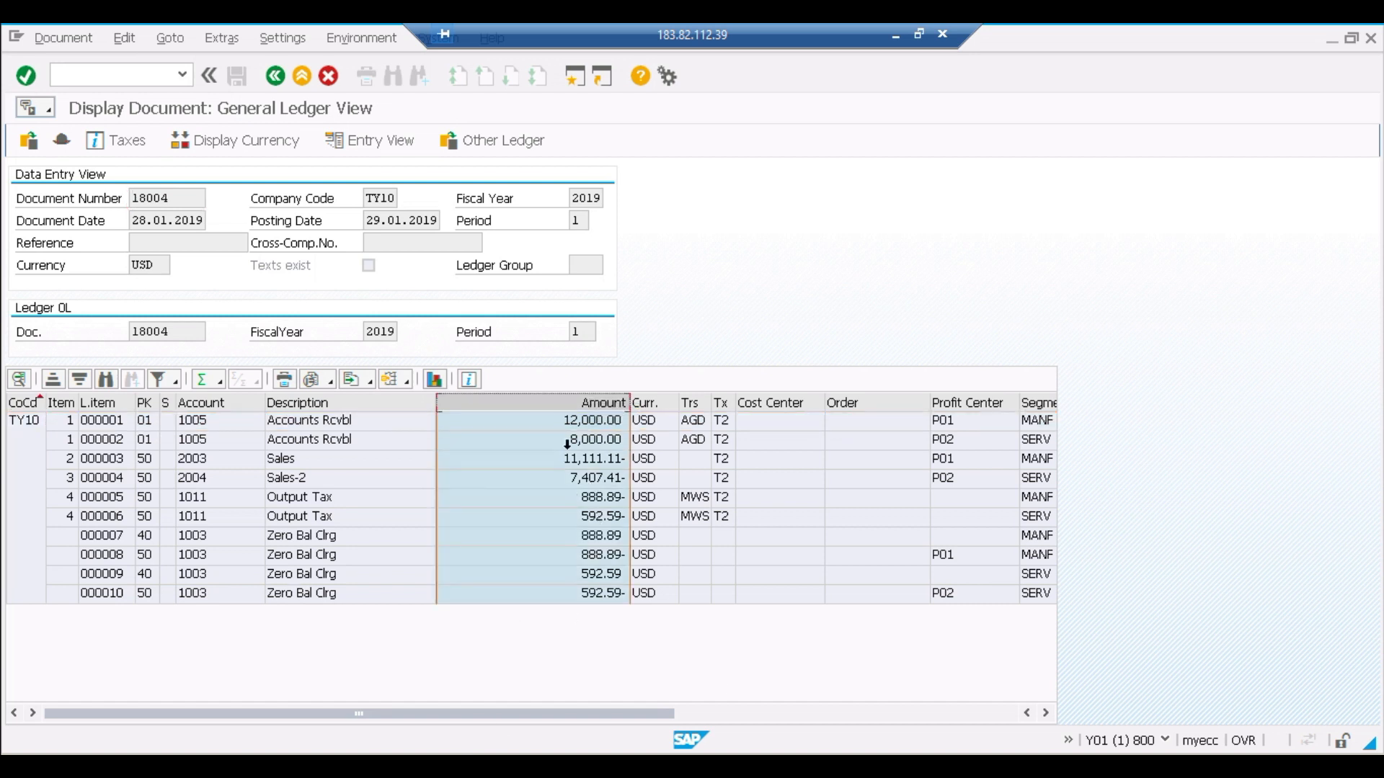
pyautogui.click(201, 382)
pyautogui.moveTo(561, 715); pyautogui.dragTo(124, 679)
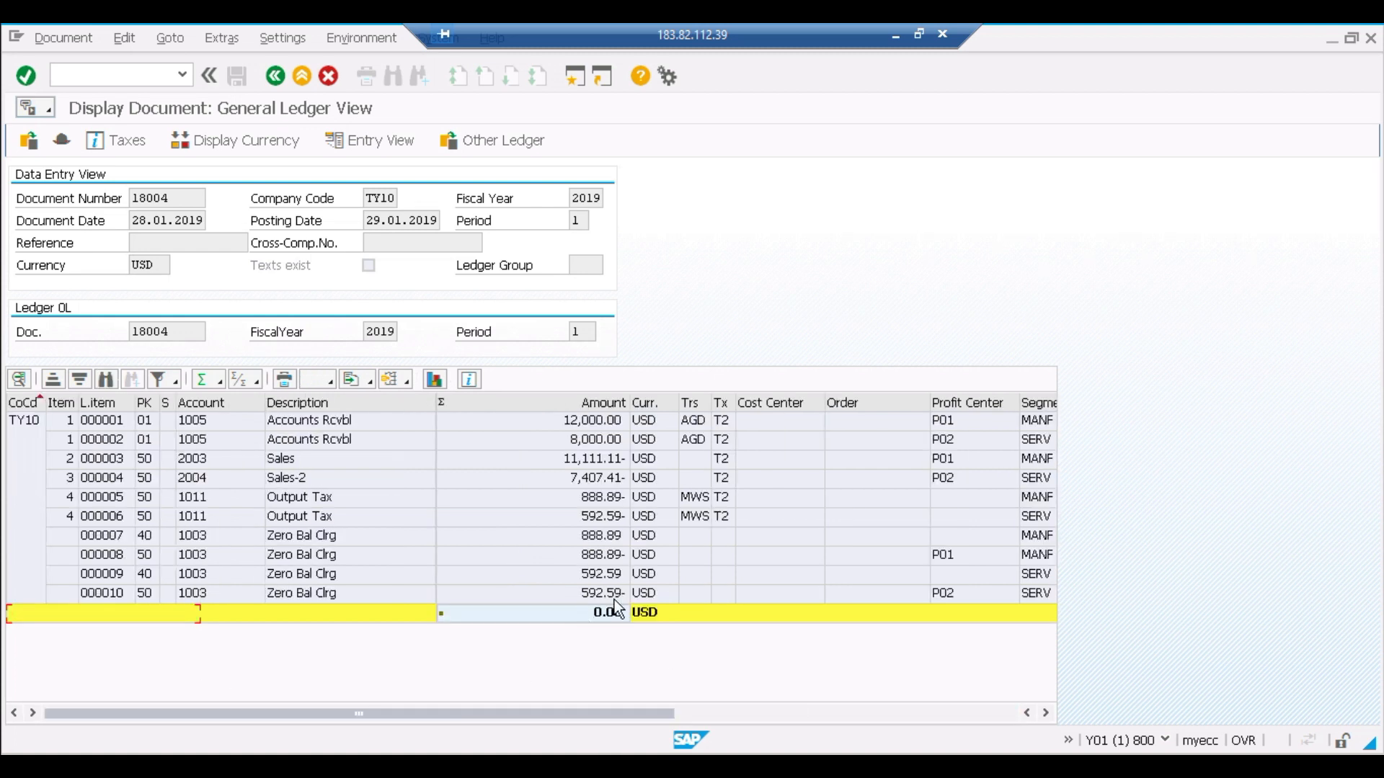
# Step: Subtotal the general ledger line items by Profit Center
pyautogui.click(951, 405)
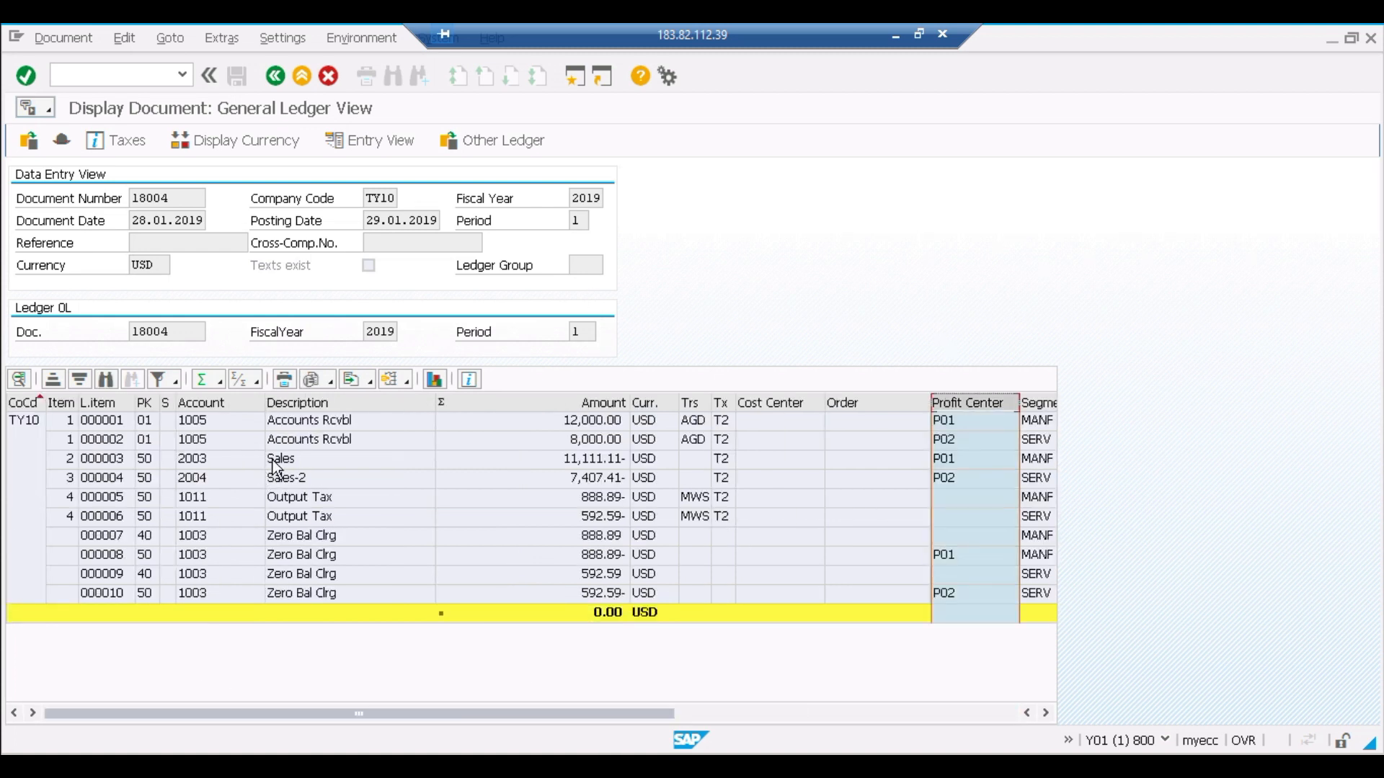
pyautogui.click(258, 380)
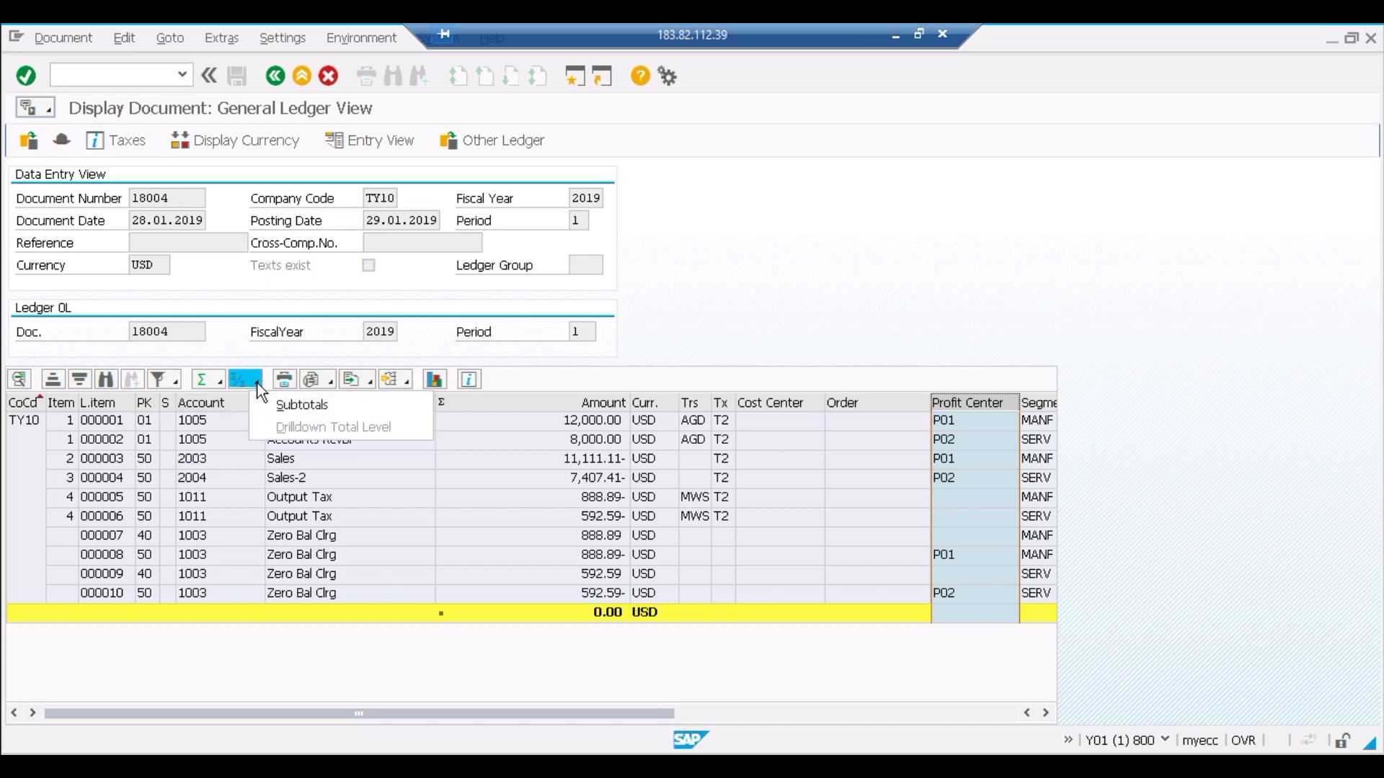
pyautogui.click(302, 405)
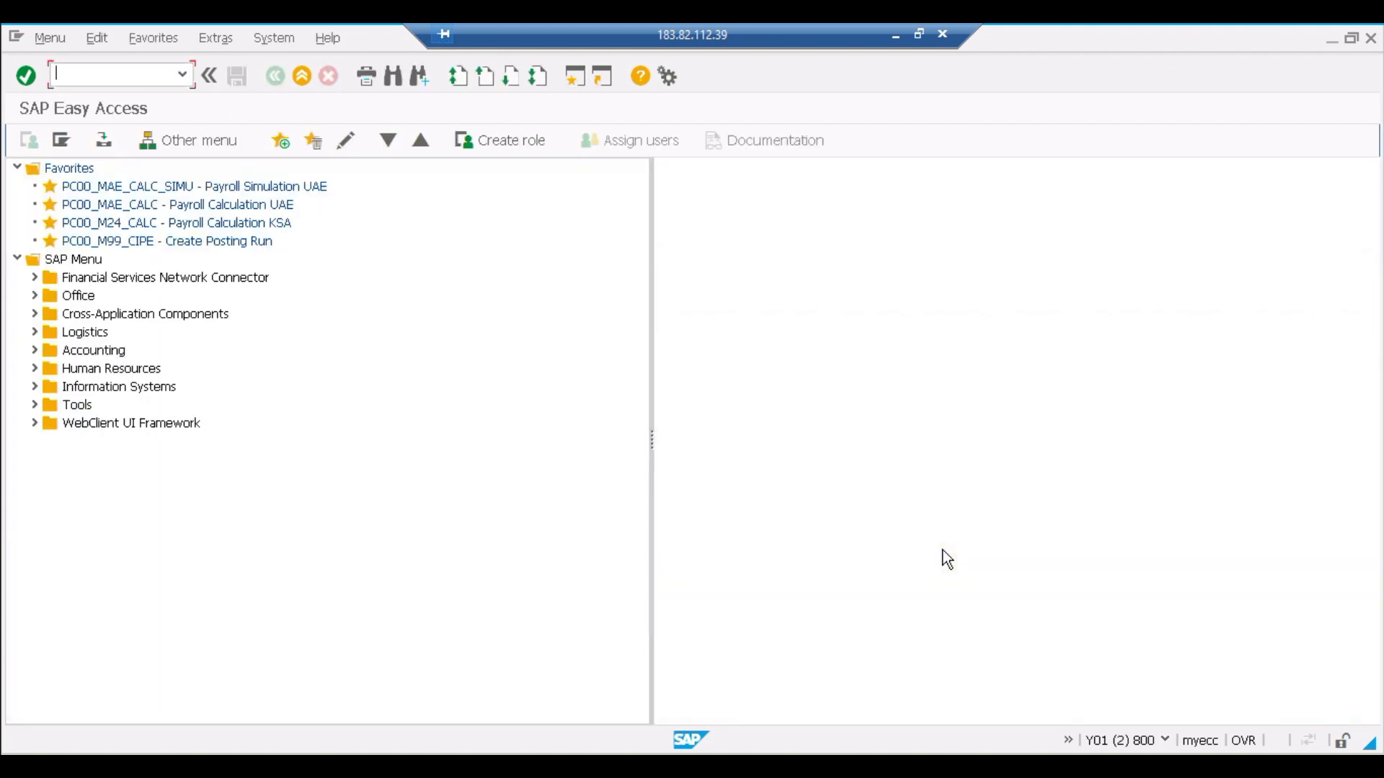
# Step: Run FBL3N for the open items of G/L account 1011 in company code TY10 and open the item dated 28.01.2019
pyautogui.write('fbl3n')
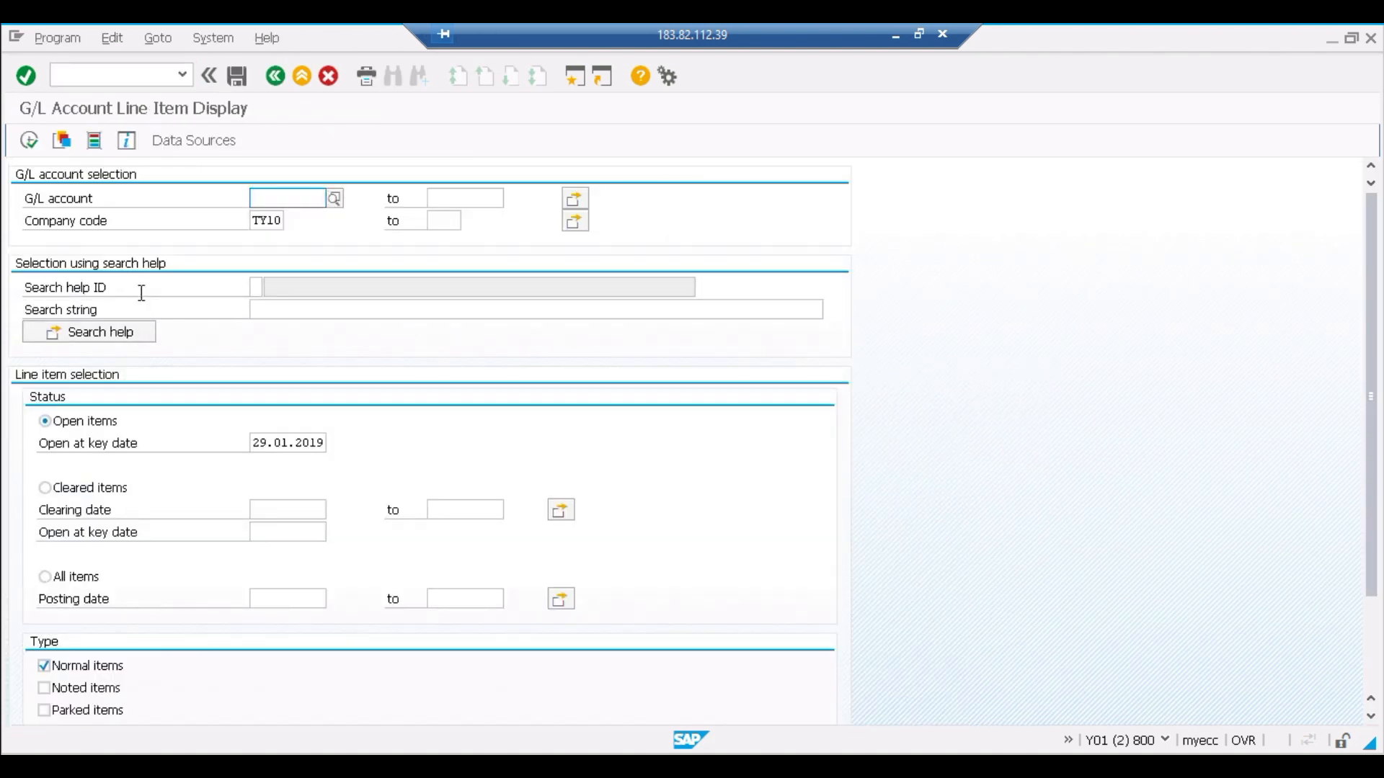
pyautogui.write('1011')
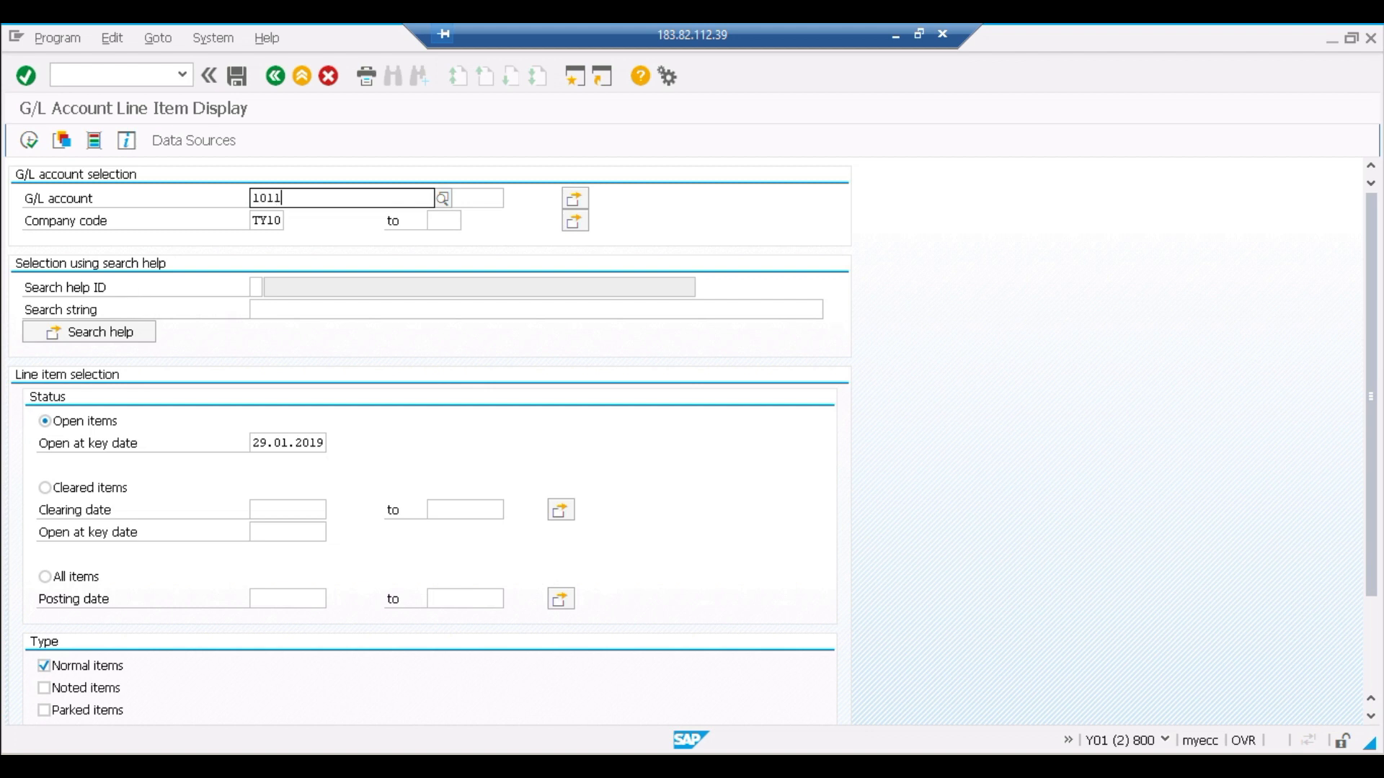
pyautogui.press('Return')
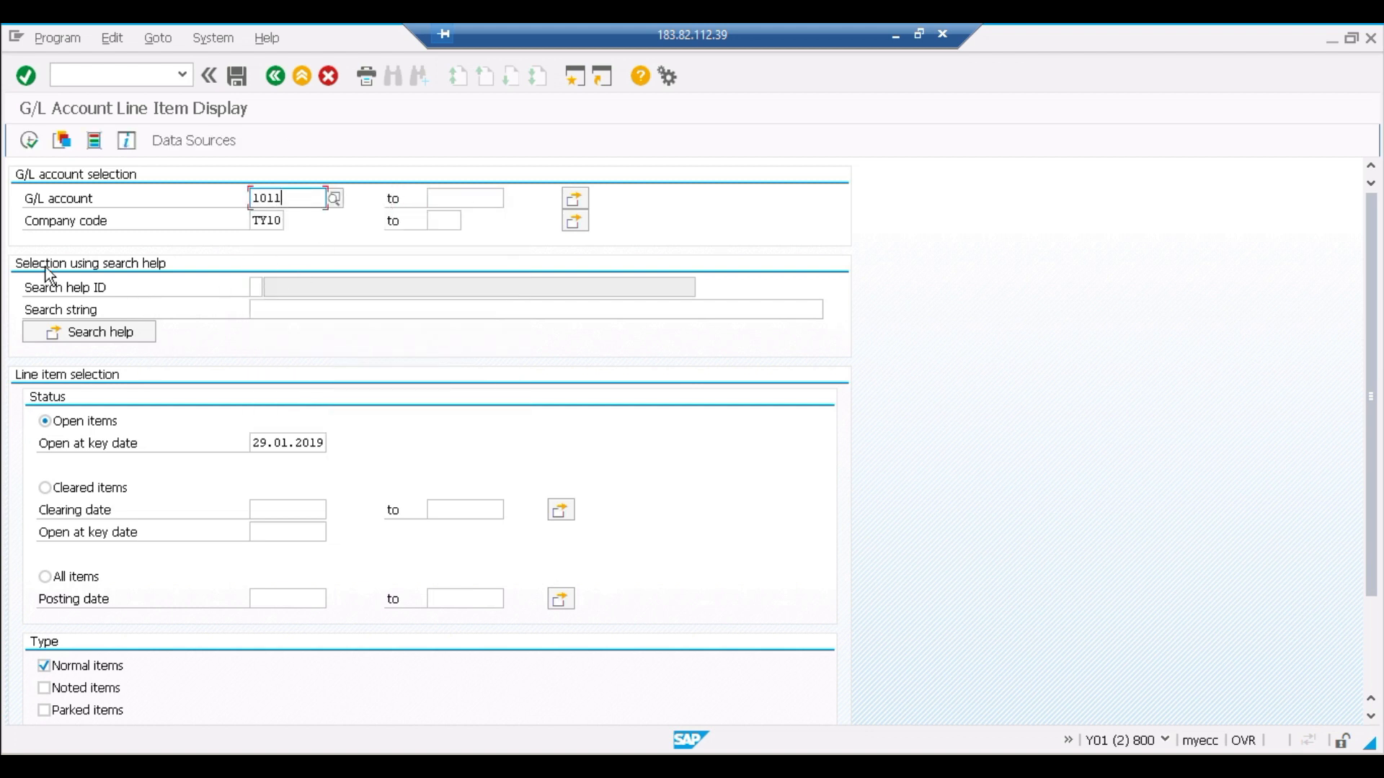
pyautogui.click(30, 141)
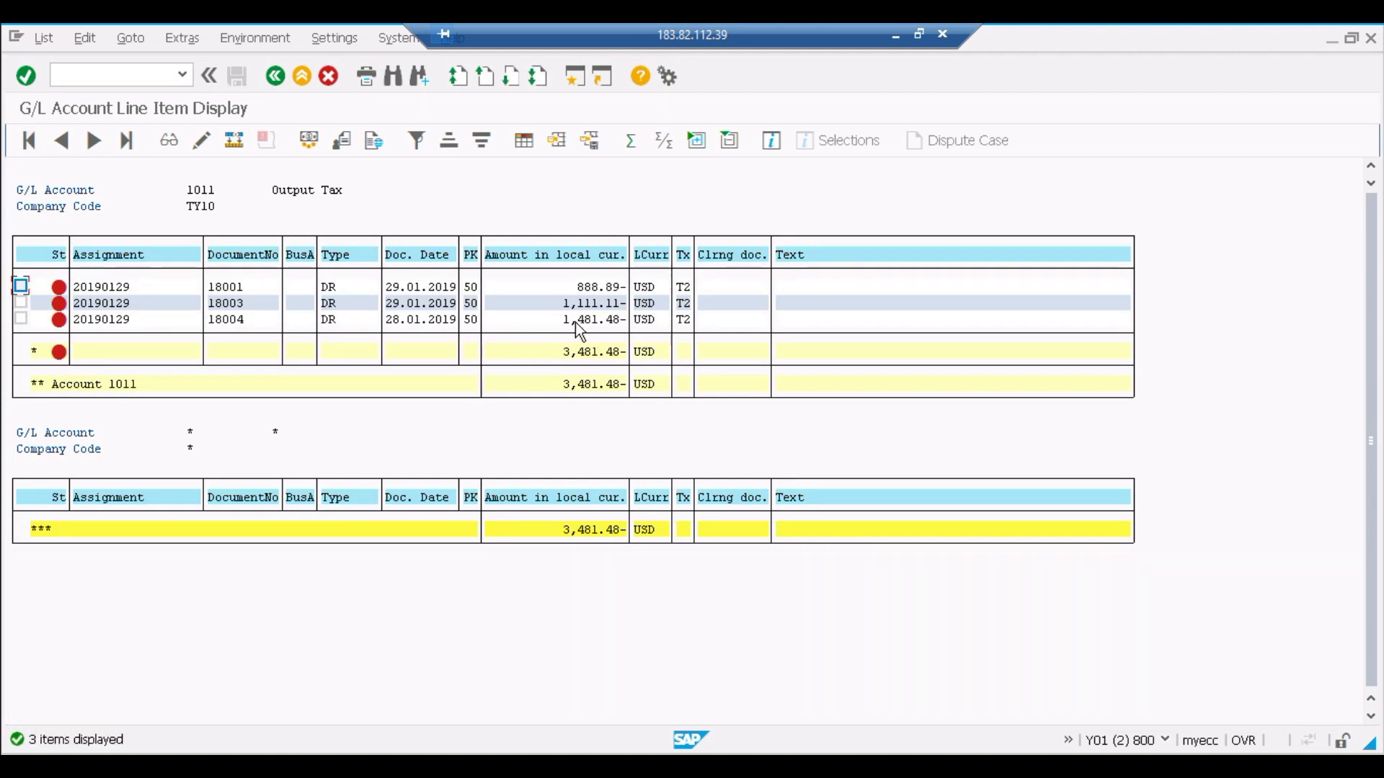
pyautogui.doubleClick(583, 322)
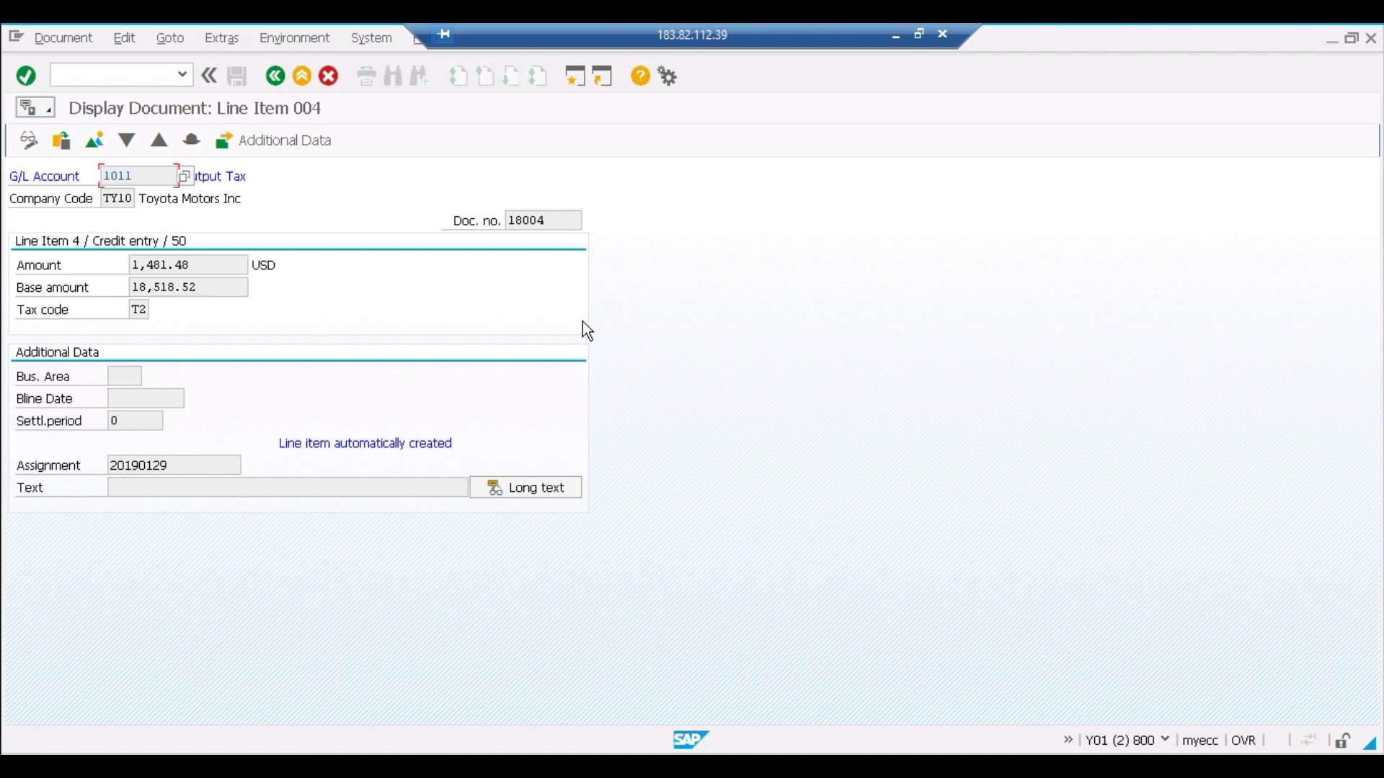
# Step: Return to the invoice session, leave the subtotalled ledger view, and display the last posted invoice document again
pyautogui.hotkey('alt', 'Tab')
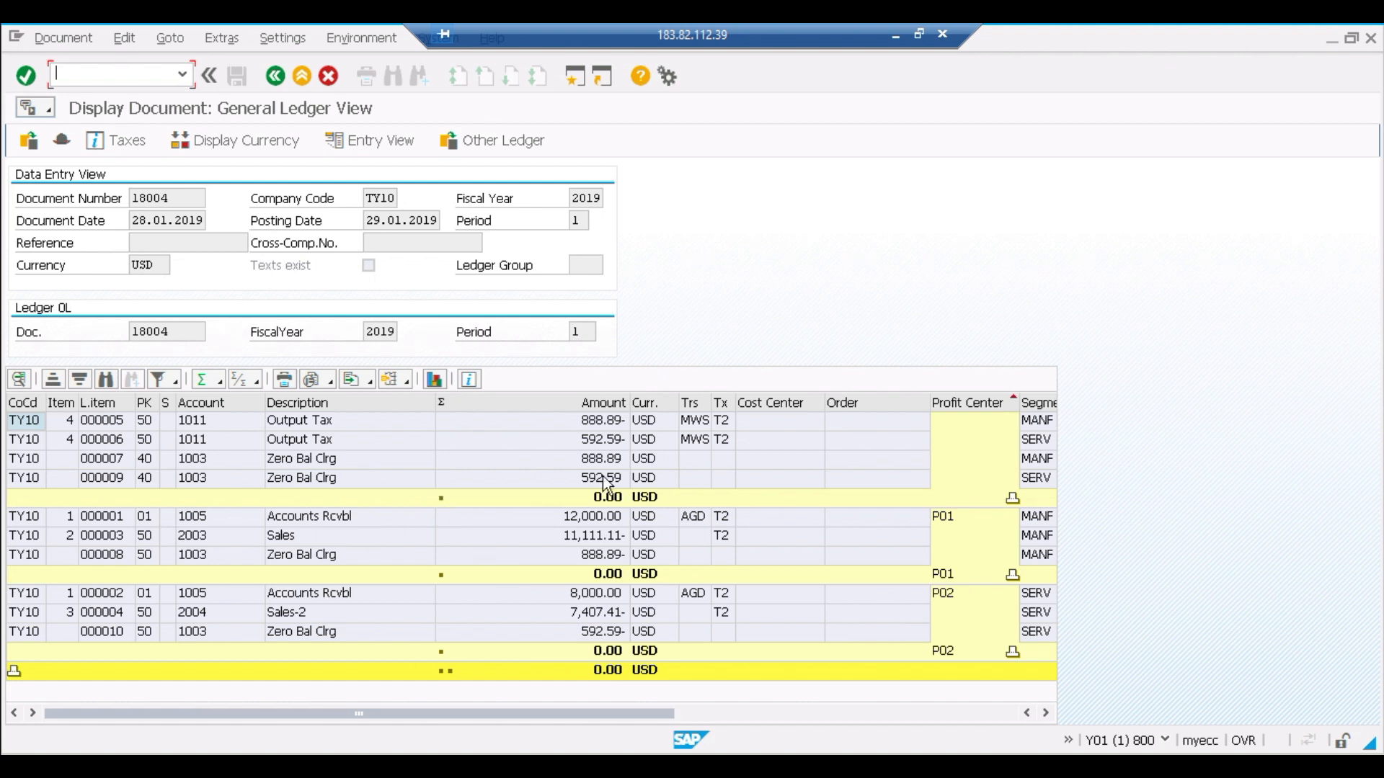
pyautogui.click(328, 76)
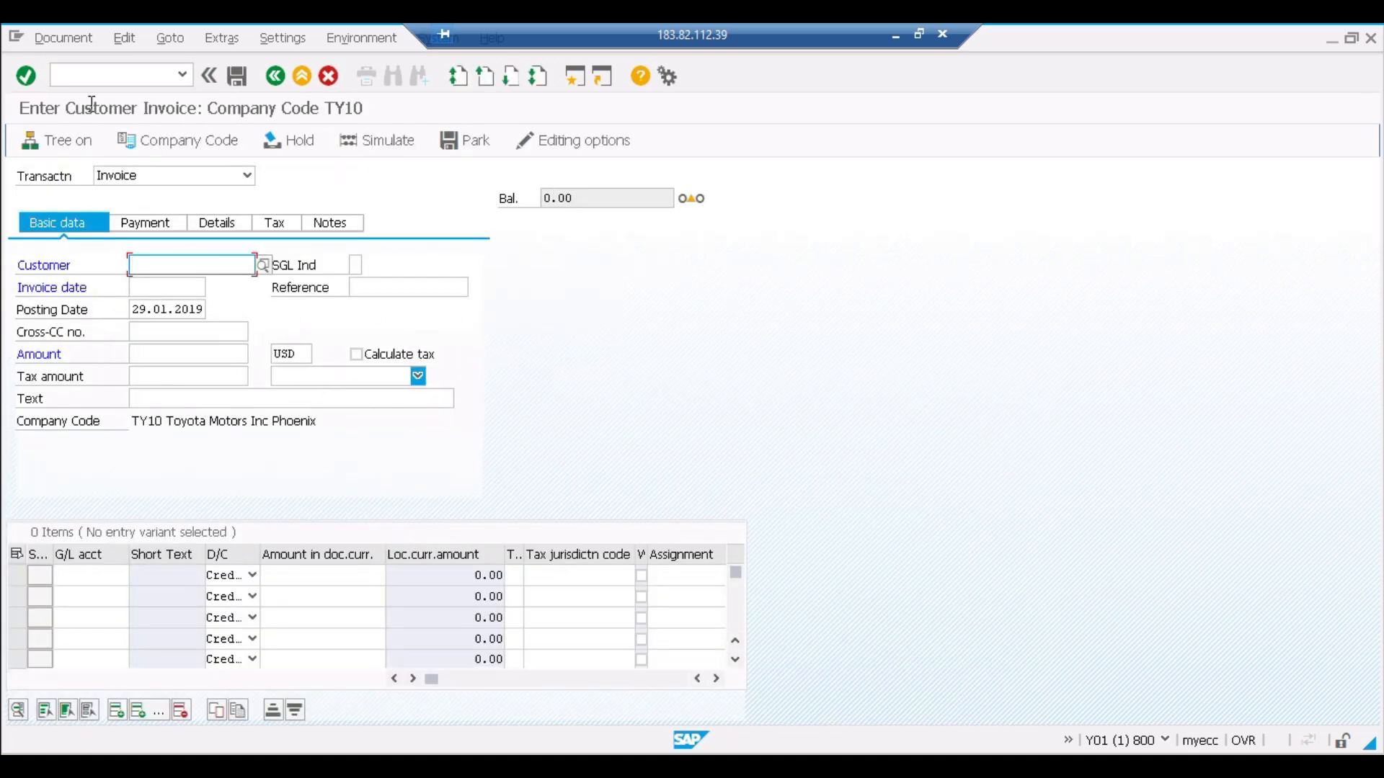
pyautogui.click(90, 37)
pyautogui.click(90, 87)
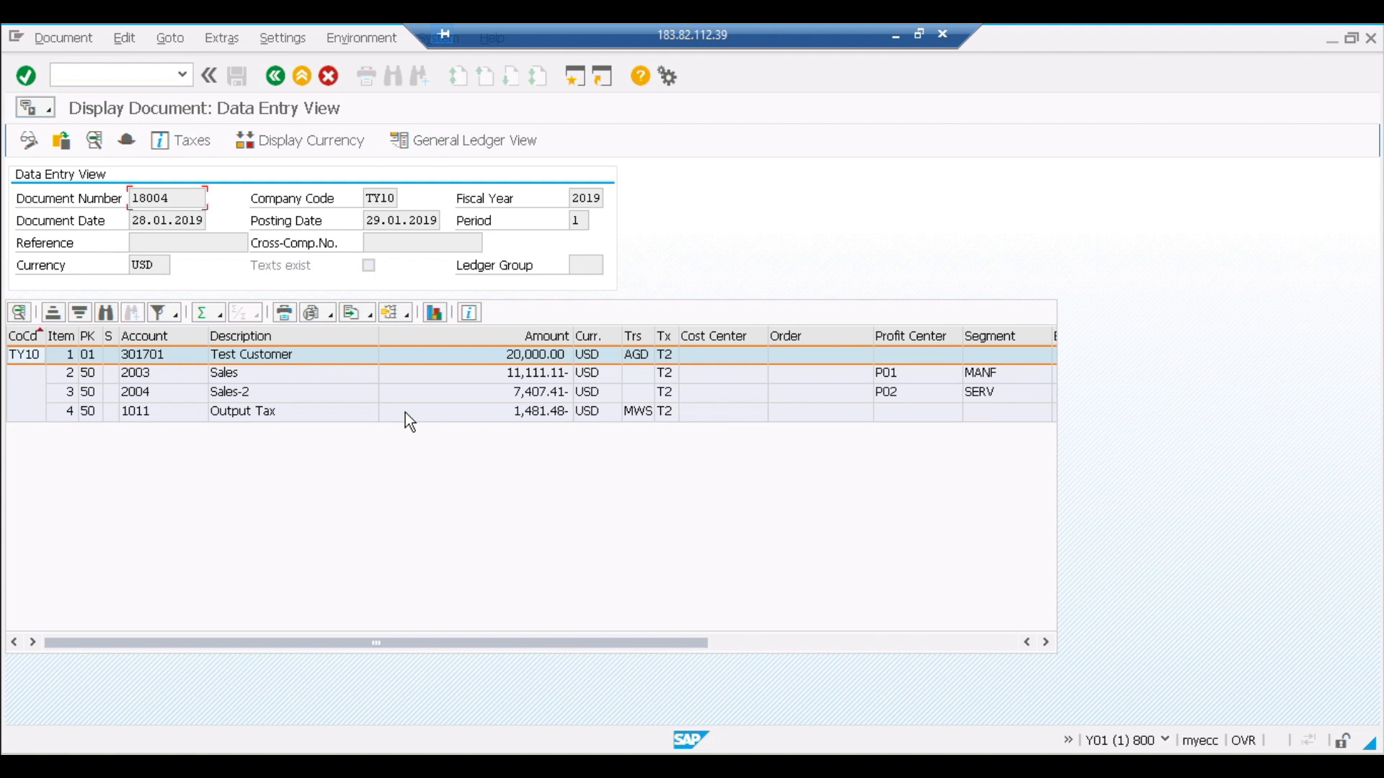
# Step: Display the invoice in General Ledger View, total its Amount column, and subtotal the line items by Profit Center
pyautogui.click(473, 146)
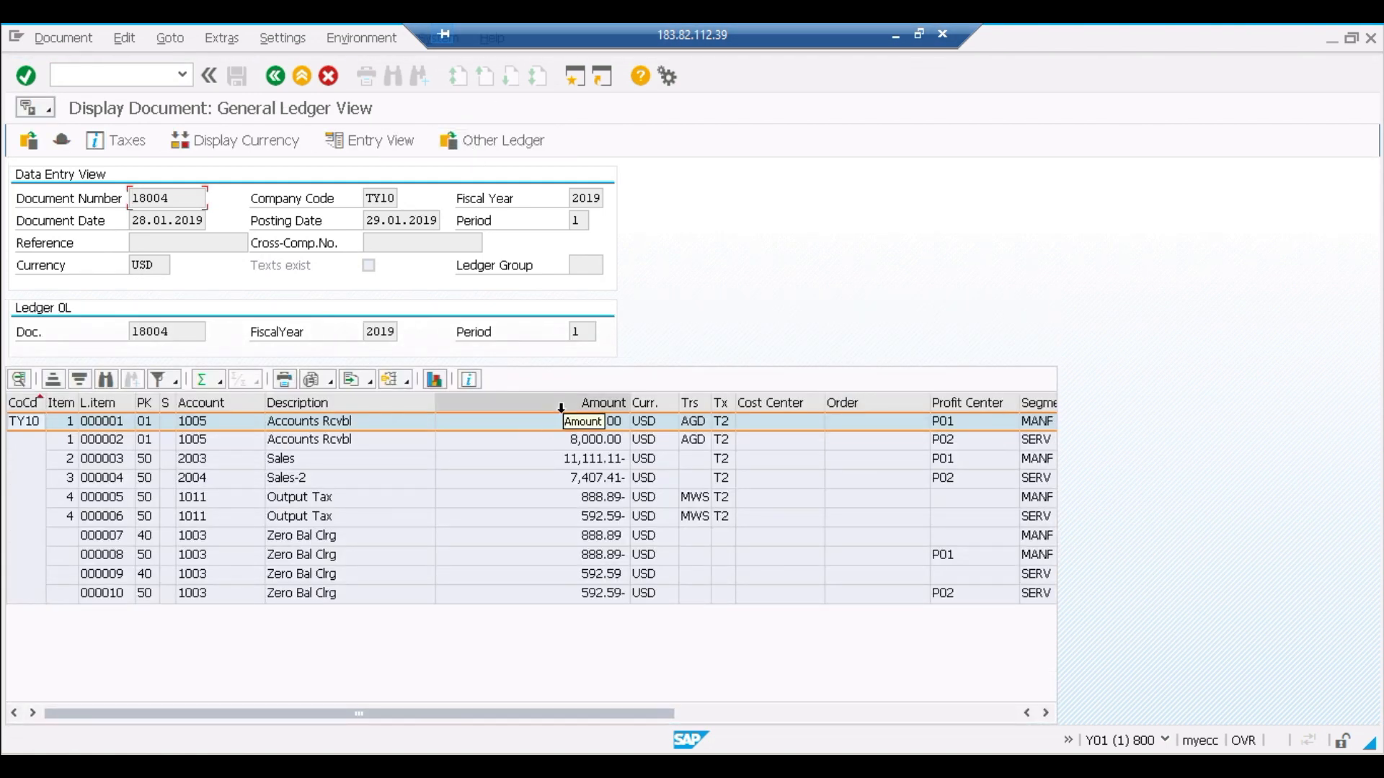
pyautogui.click(561, 406)
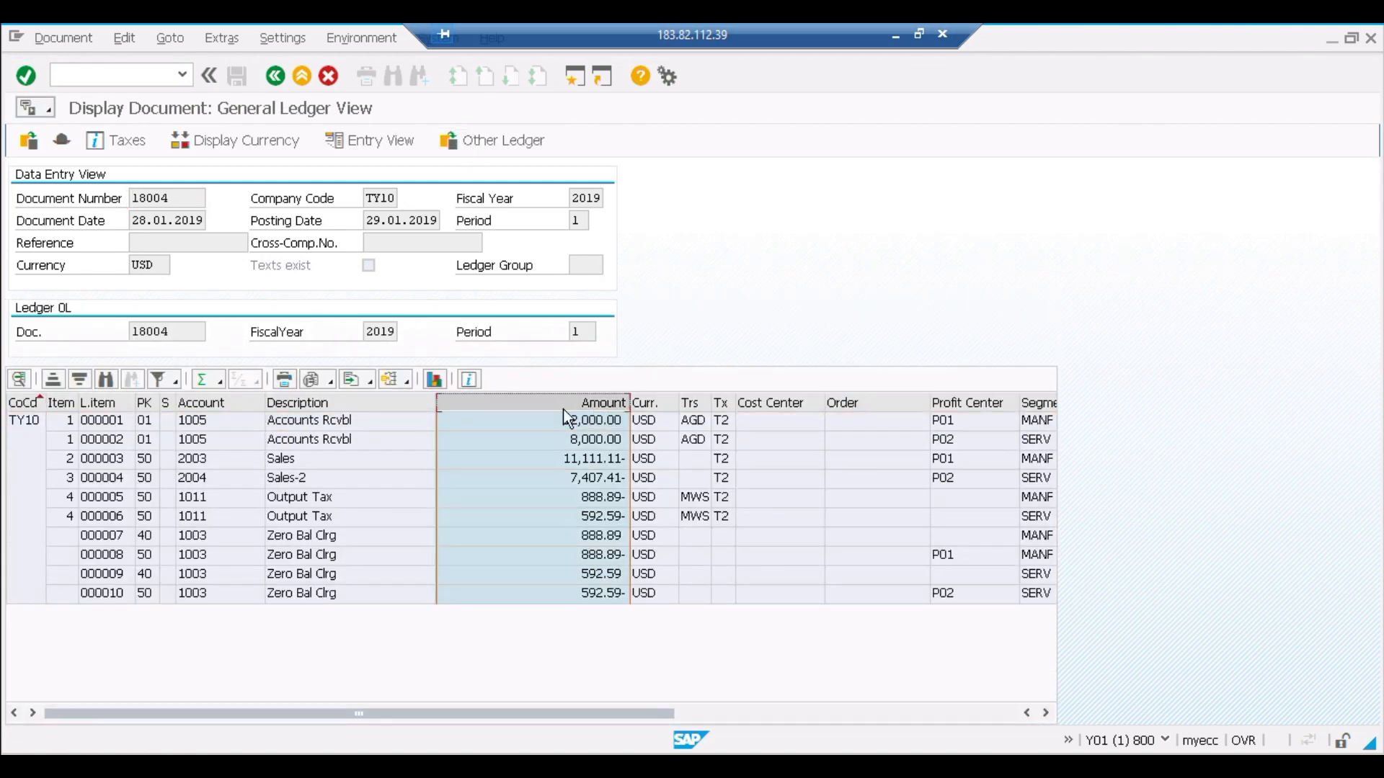
pyautogui.click(214, 382)
pyautogui.moveTo(612, 714); pyautogui.dragTo(163, 719)
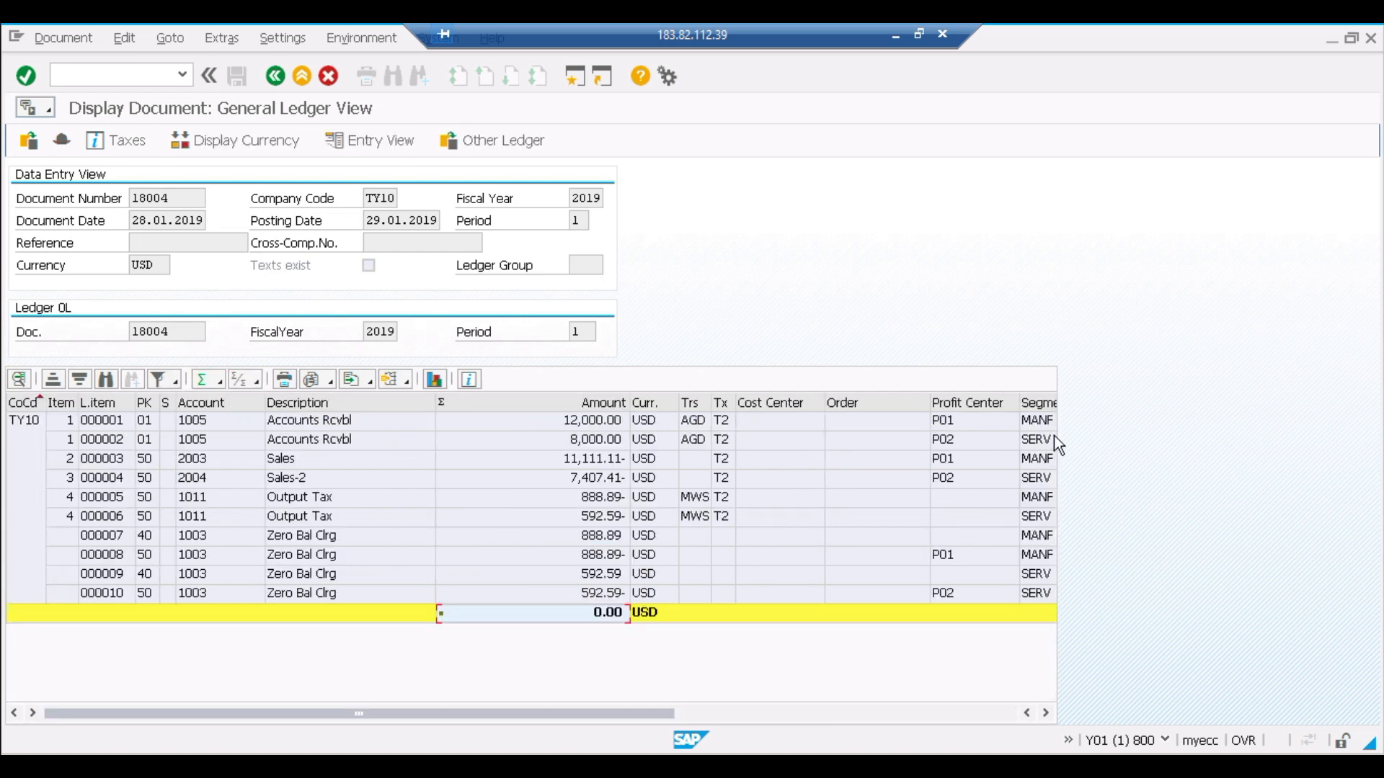
pyautogui.click(967, 403)
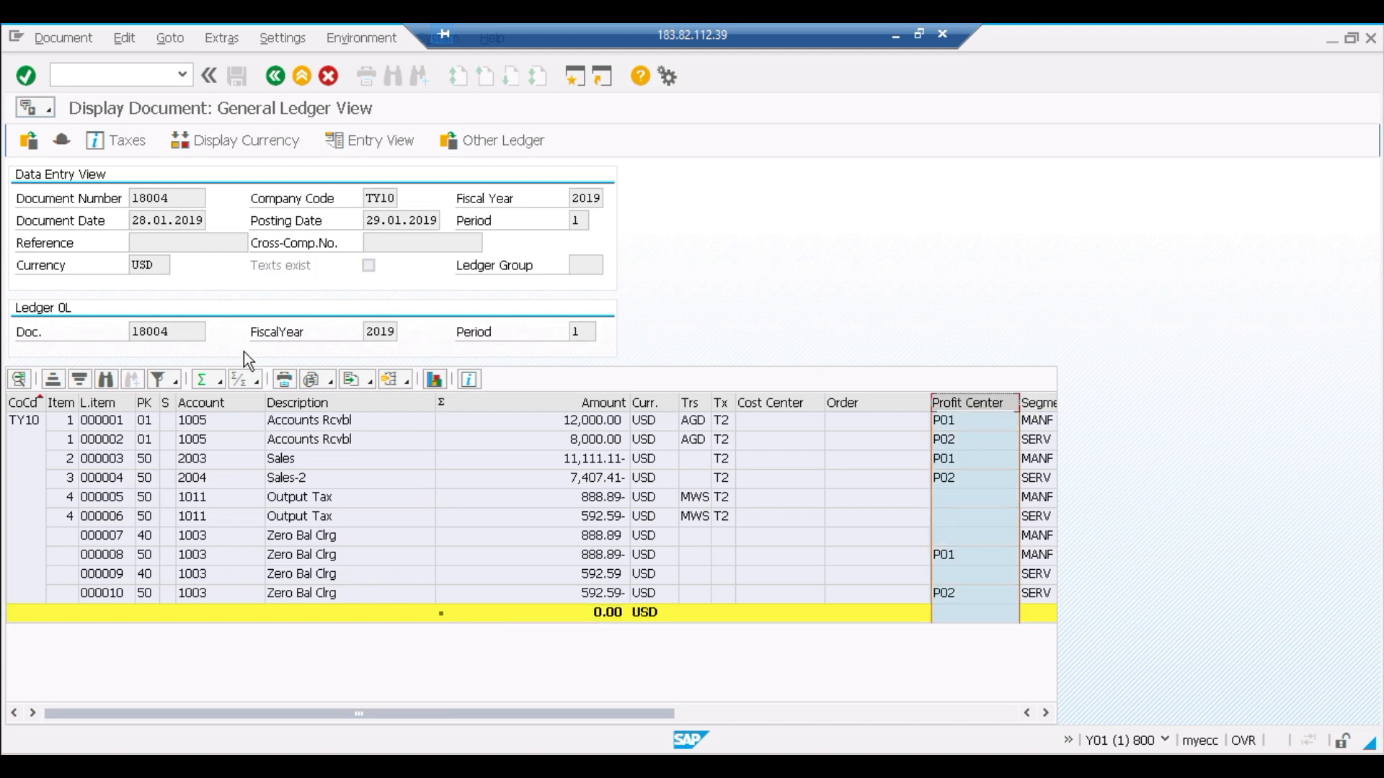
pyautogui.click(246, 379)
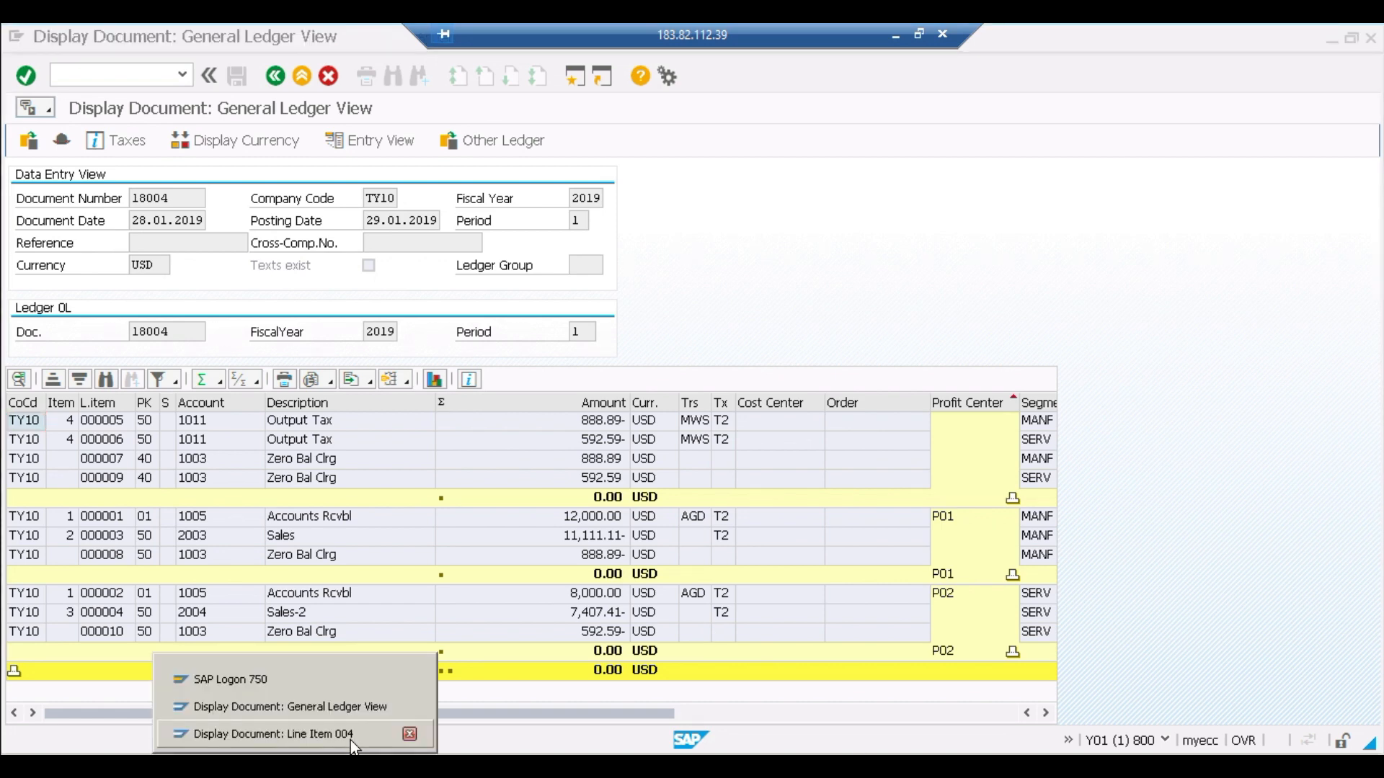
# Step: Switch to the session showing the output tax line item and start the incoming payment transaction F-28
pyautogui.click(350, 740)
pyautogui.click(95, 77)
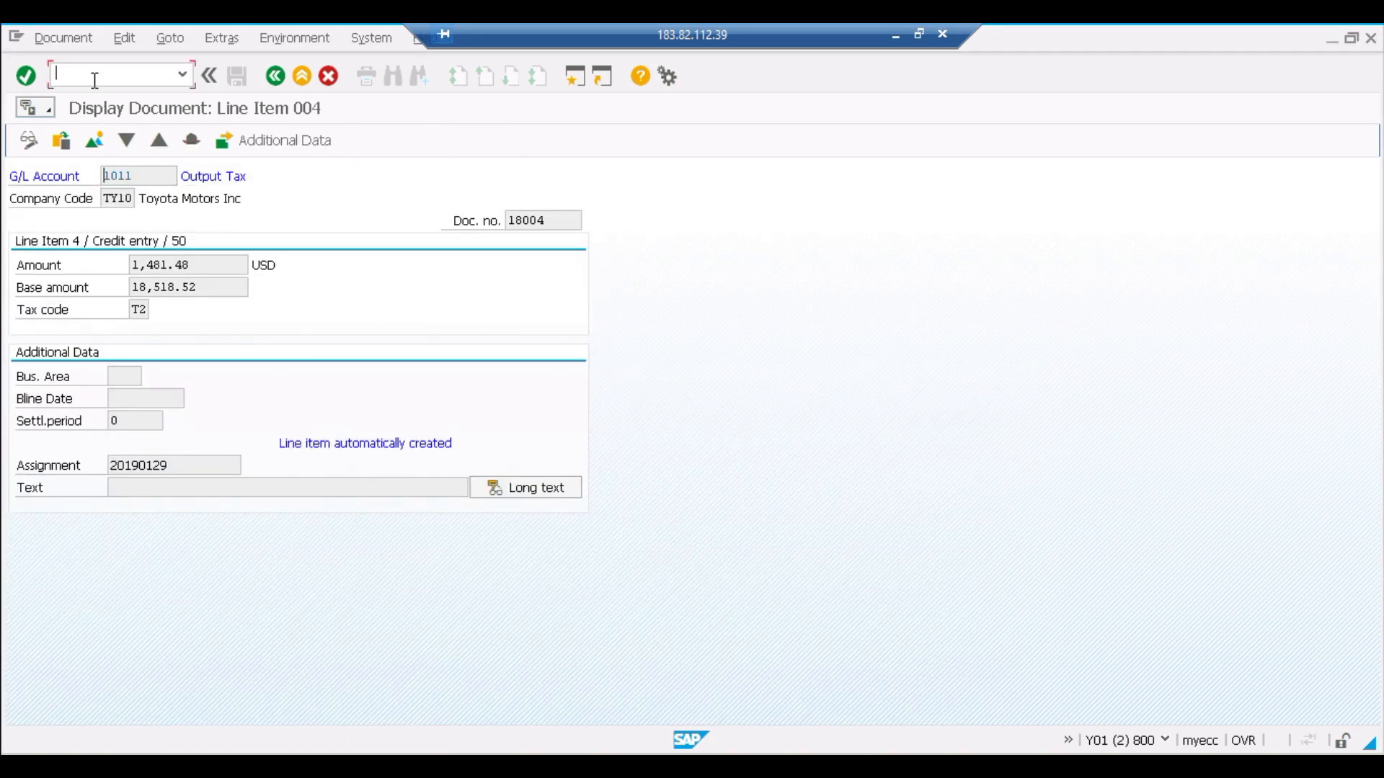
pyautogui.write('/nf-28')
pyautogui.press('Return')
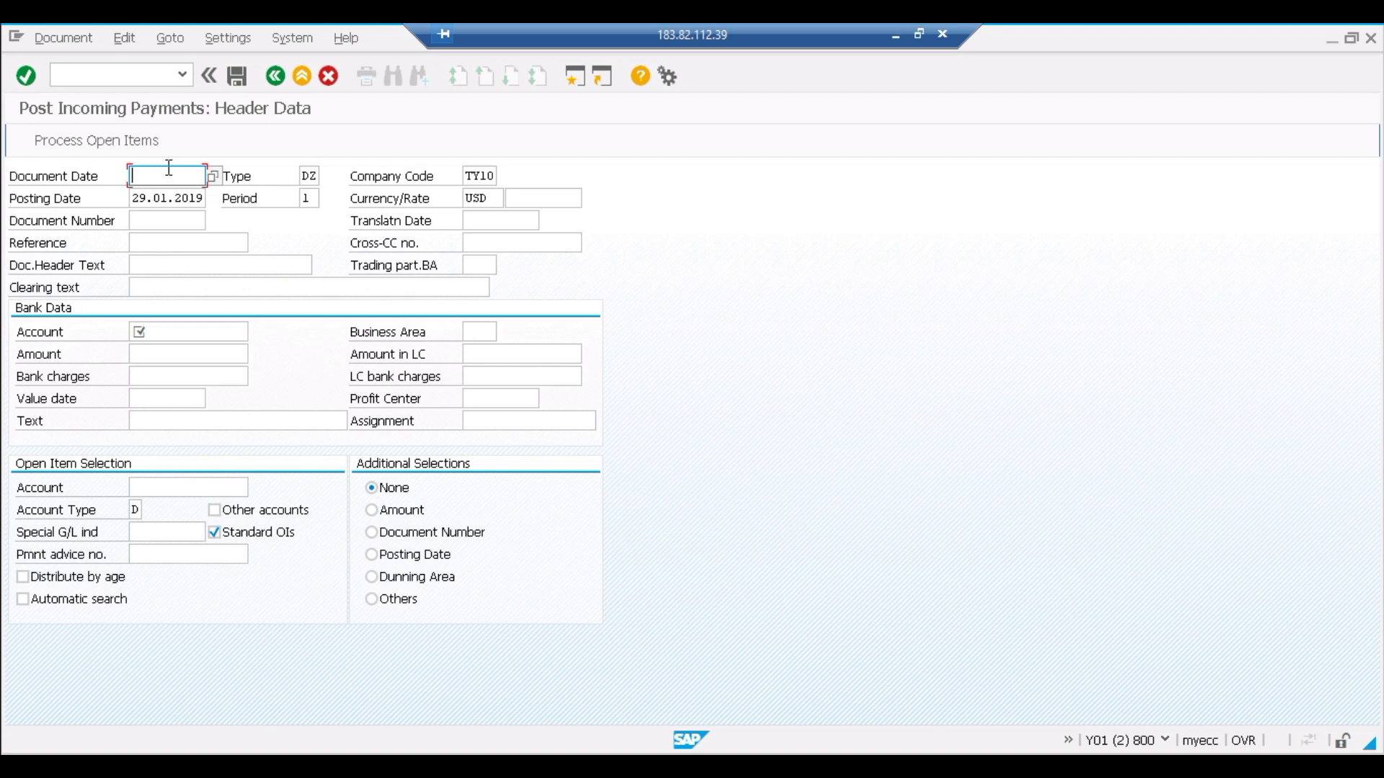
# Step: Set the payment's document date to 28.01.2019 and its clearing text to "Incoming payment"
pyautogui.click(167, 175)
pyautogui.click(186, 211)
pyautogui.press('BackSpace')
pyautogui.press('BackSpace')
pyautogui.press('BackSpace')
pyautogui.press('BackSpace')
pyautogui.press('BackSpace')
pyautogui.press('BackSpace')
pyautogui.press('BackSpace')
pyautogui.press('BackSpace')
pyautogui.press('BackSpace')
pyautogui.press('BackSpace')
pyautogui.write('28.01.2019')
pyautogui.press('Tab')
pyautogui.press('Tab')
pyautogui.press('Tab')
pyautogui.press('Tab')
pyautogui.press('Tab')
pyautogui.press('Tab')
pyautogui.press('Tab')
pyautogui.press('Tab')
pyautogui.press('Tab')
pyautogui.press('Tab')
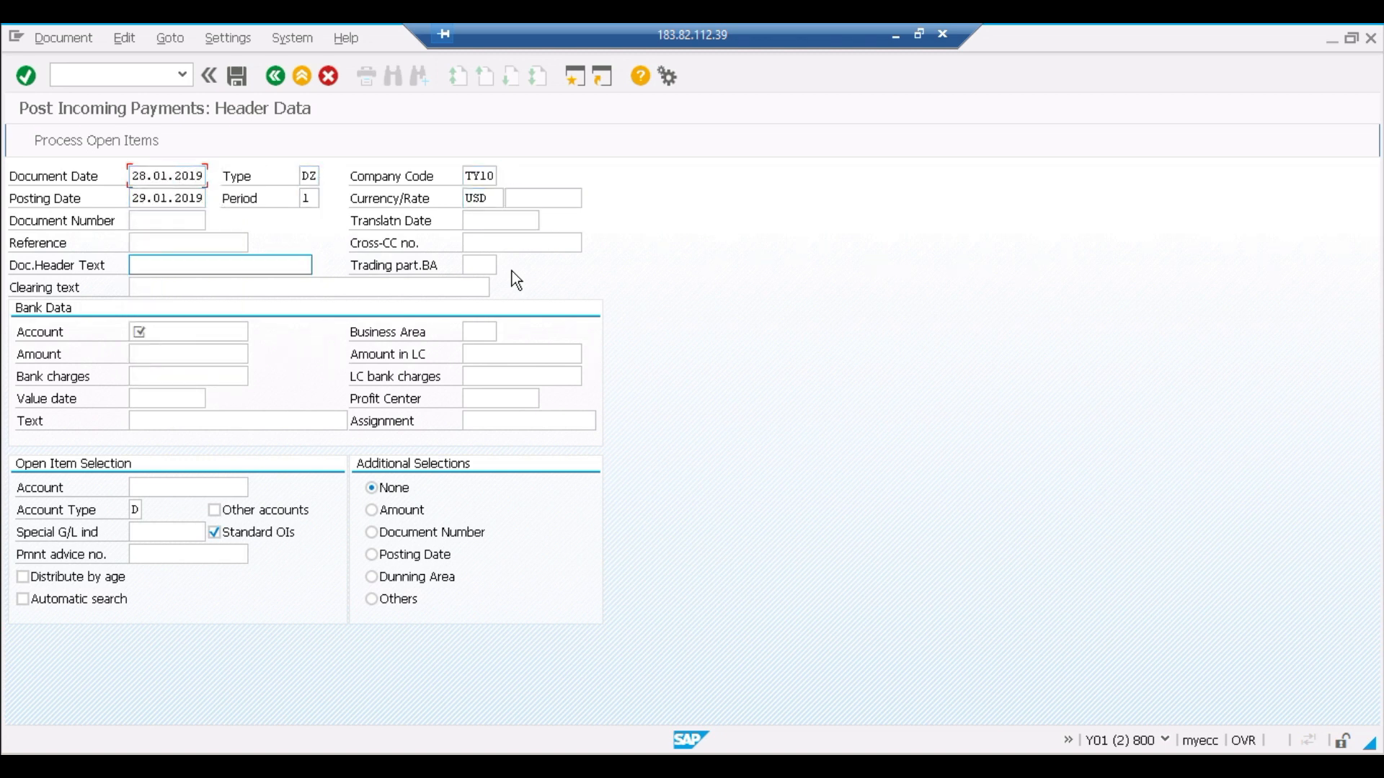
pyautogui.click(153, 285)
pyautogui.write('I')
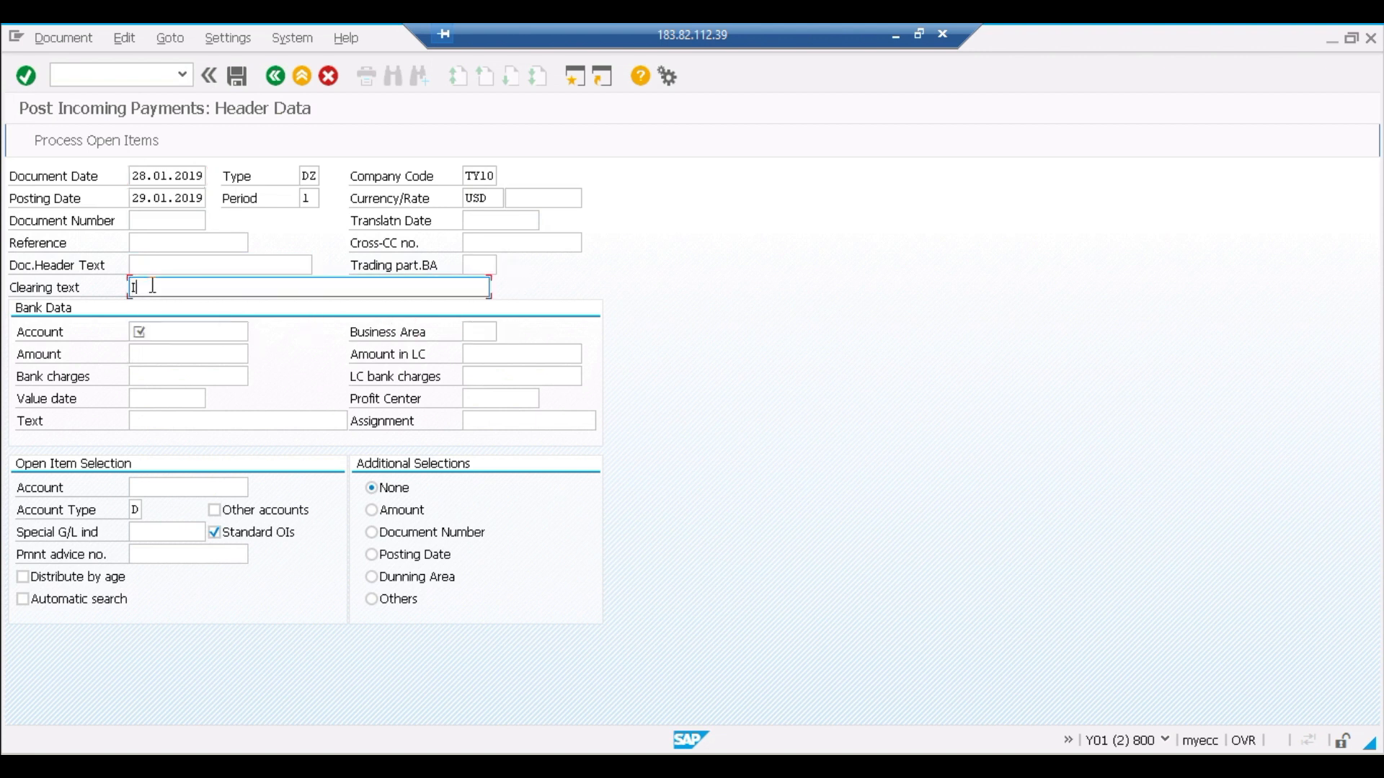
pyautogui.write('ncoming payment')
pyautogui.press('Tab')
pyautogui.press('Tab')
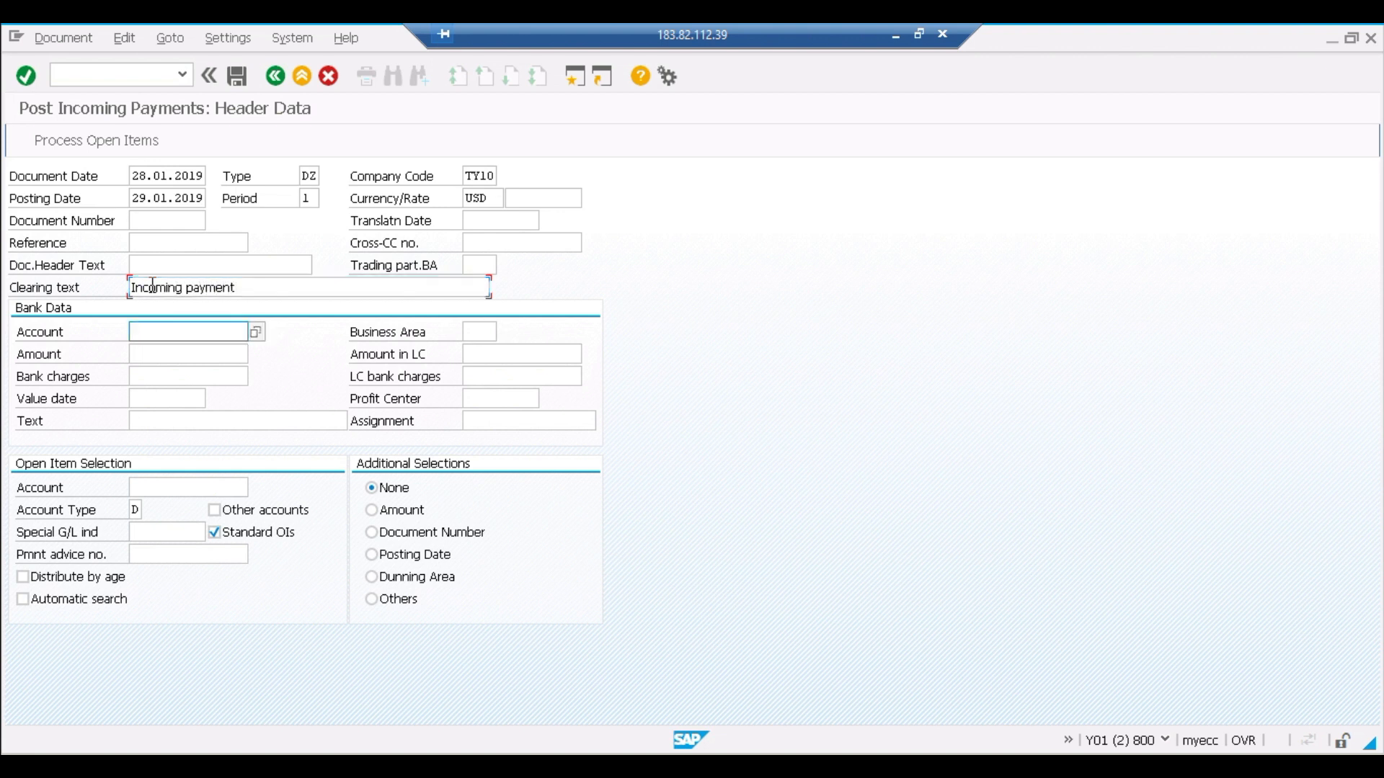
# Step: Look up the G/L accounts in chart of accounts TY10 and choose cash account 1004 for the bank data
pyautogui.click(168, 331)
pyautogui.click(258, 331)
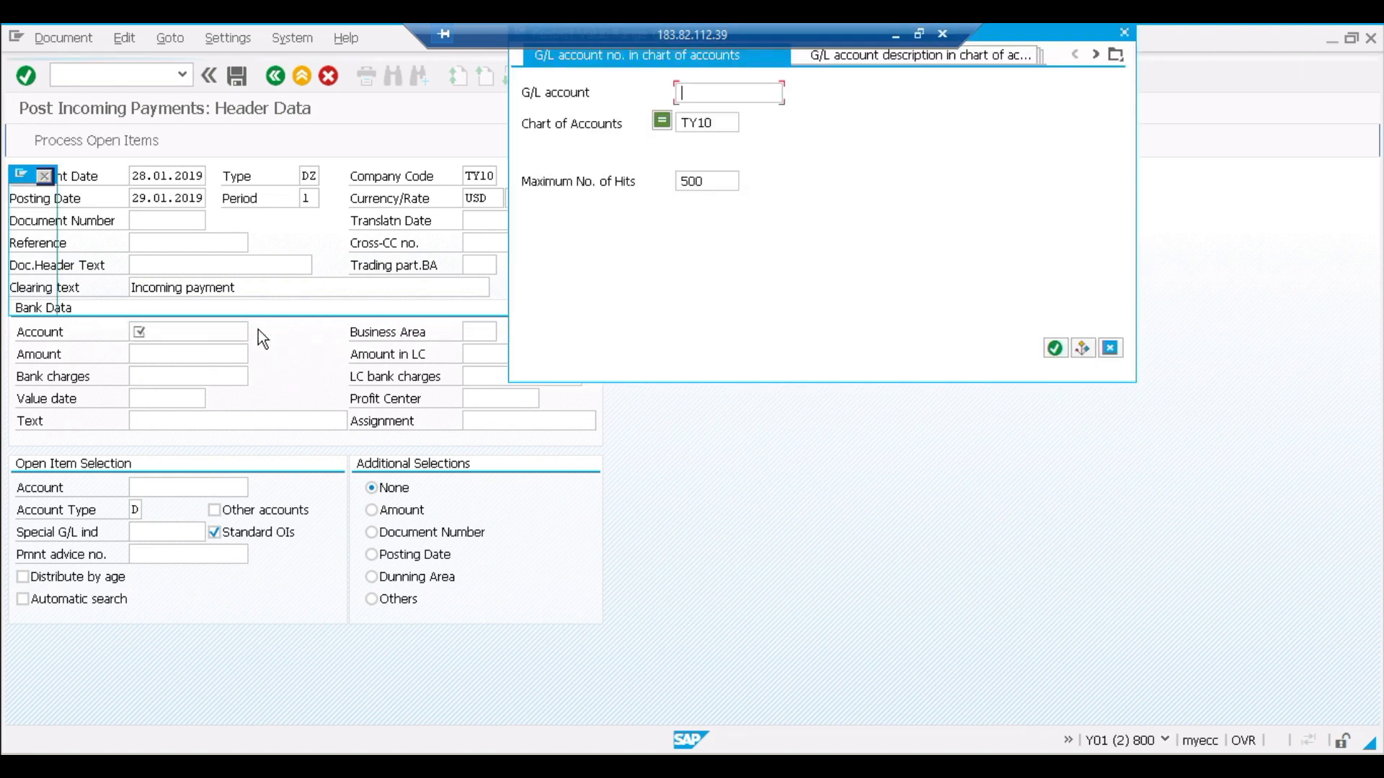
pyautogui.press('Return')
pyautogui.click(626, 225)
pyautogui.press('Return')
pyautogui.press('Tab')
pyautogui.press('Tab')
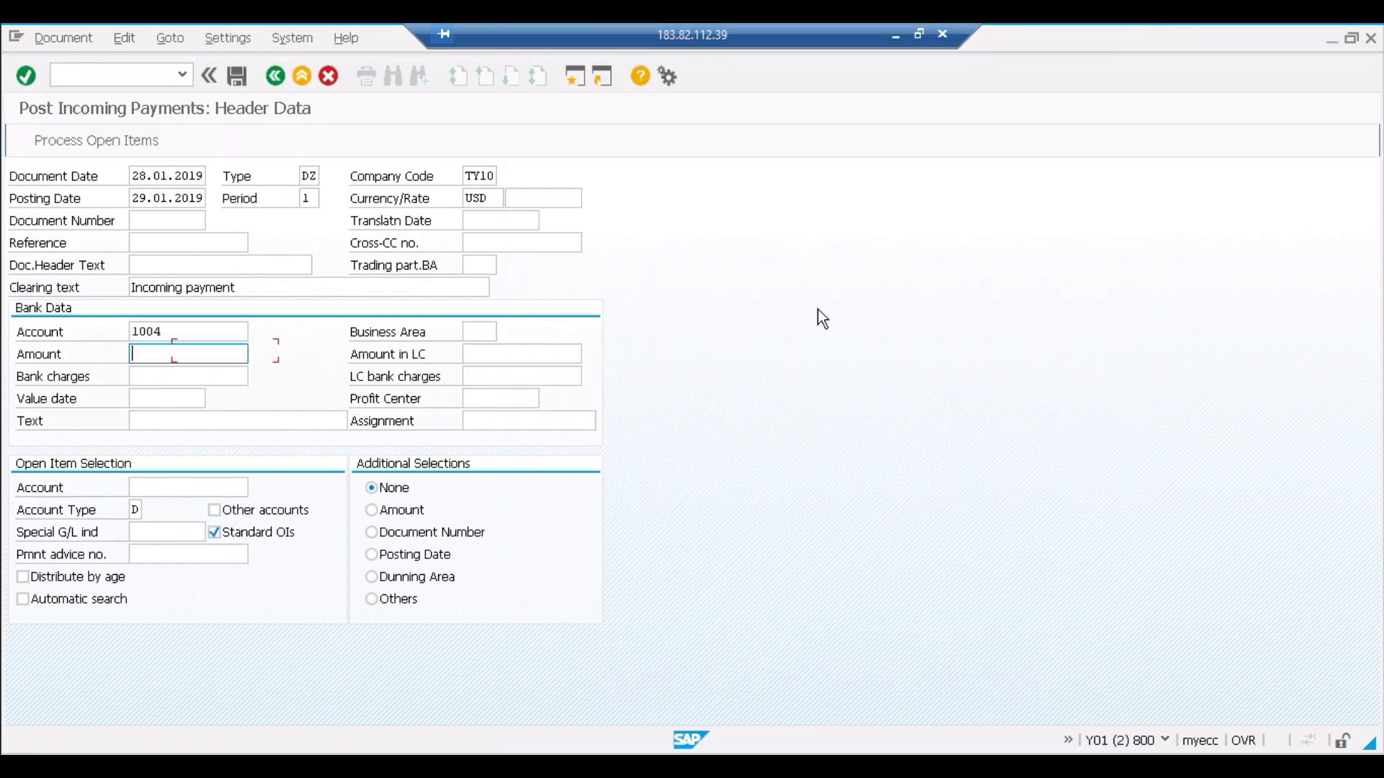
# Step: Enter a placeholder amount of 1 and the text "cash" in the bank data
pyautogui.write('1')
pyautogui.press('Tab')
pyautogui.press('Tab')
pyautogui.press('Tab')
pyautogui.press('Tab')
pyautogui.press('Tab')
pyautogui.press('Tab')
pyautogui.press('Tab')
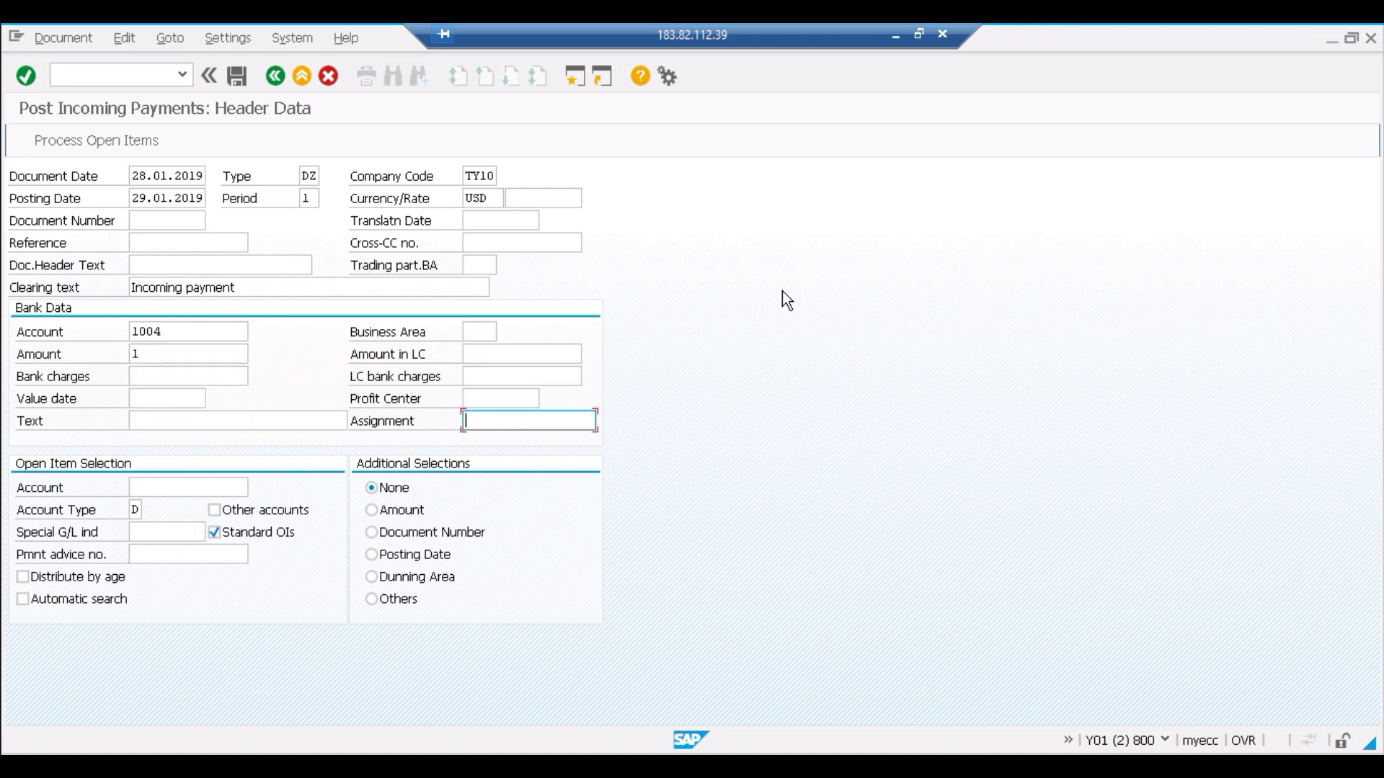
pyautogui.click(166, 420)
pyautogui.write('cash')
pyautogui.press('Tab')
# Step: Choose Test Customer from the company code TY10 customers for open item selection and load the customer's open items
pyautogui.click(186, 488)
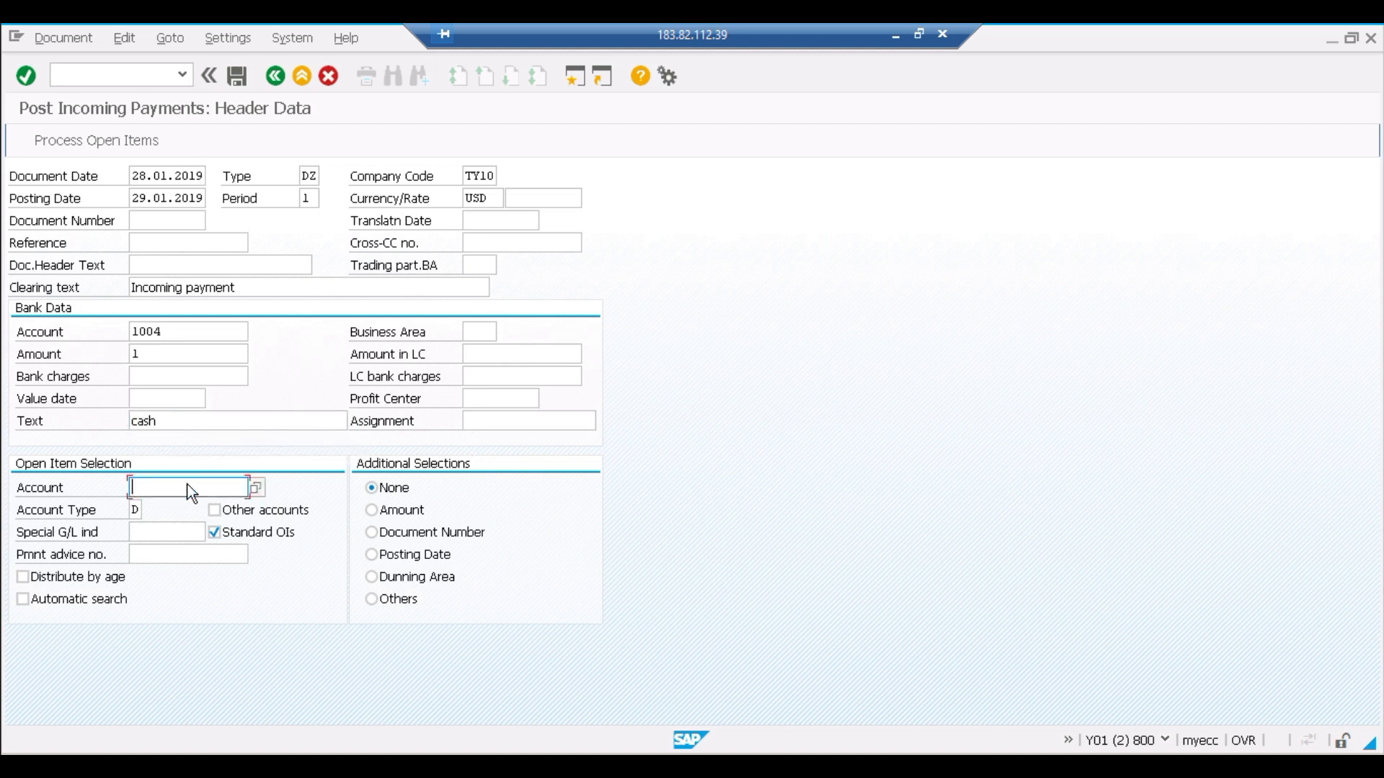
pyautogui.click(258, 486)
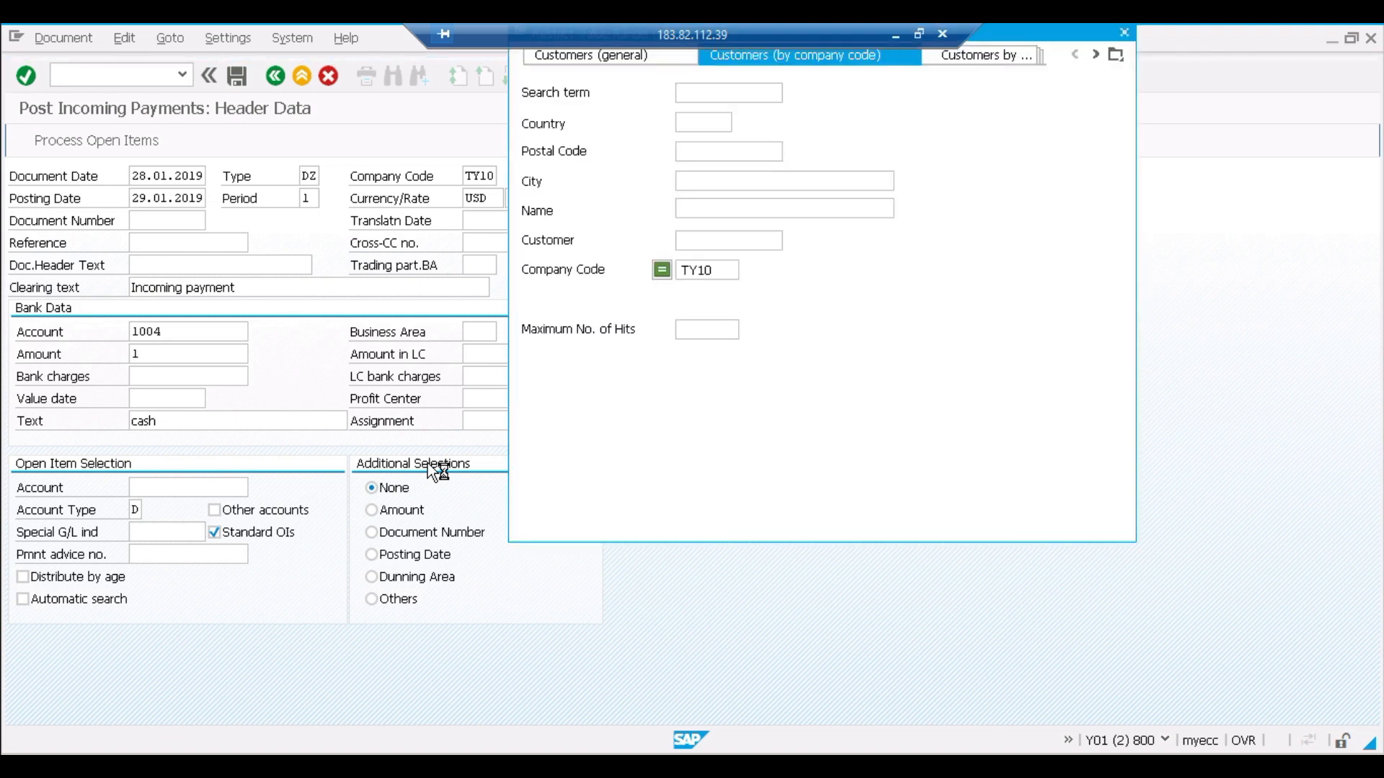
pyautogui.press('Return')
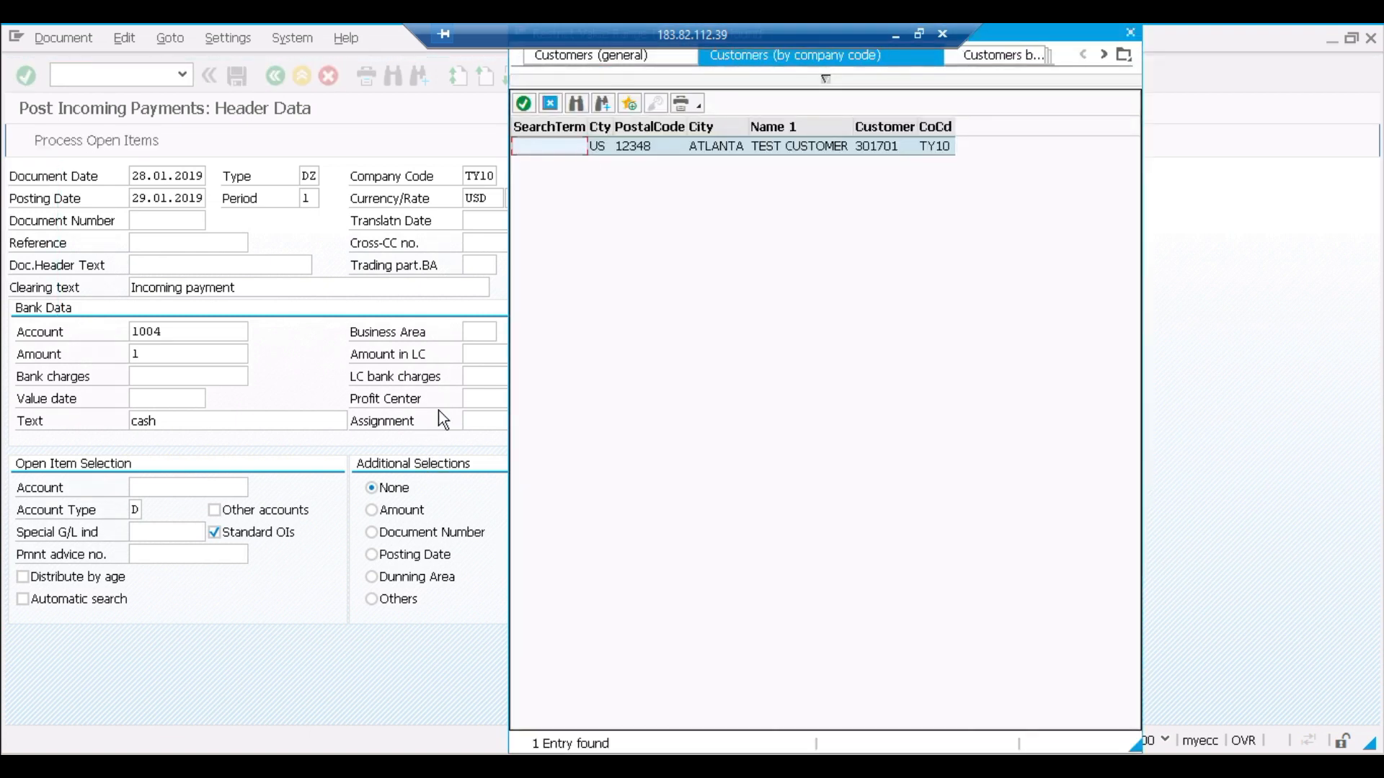
pyautogui.doubleClick(568, 145)
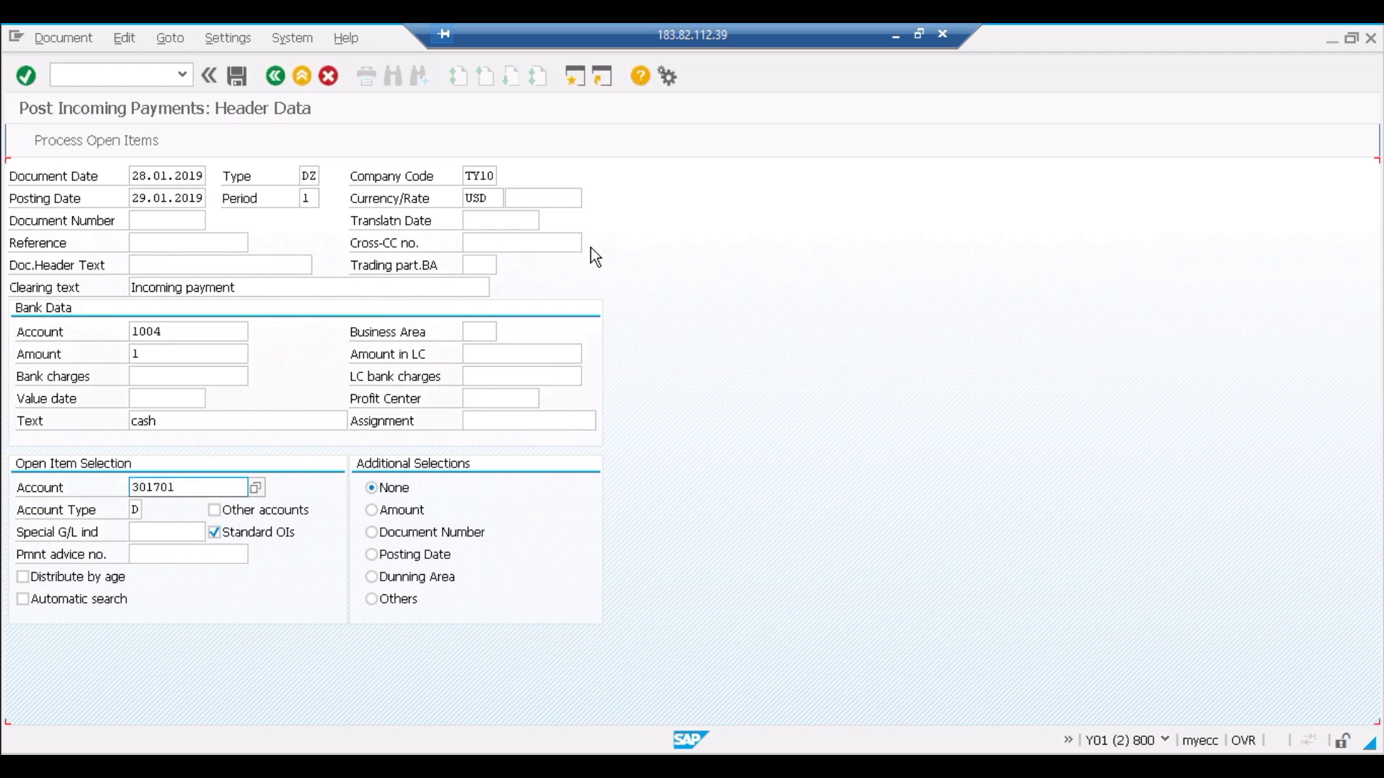
pyautogui.press('Return')
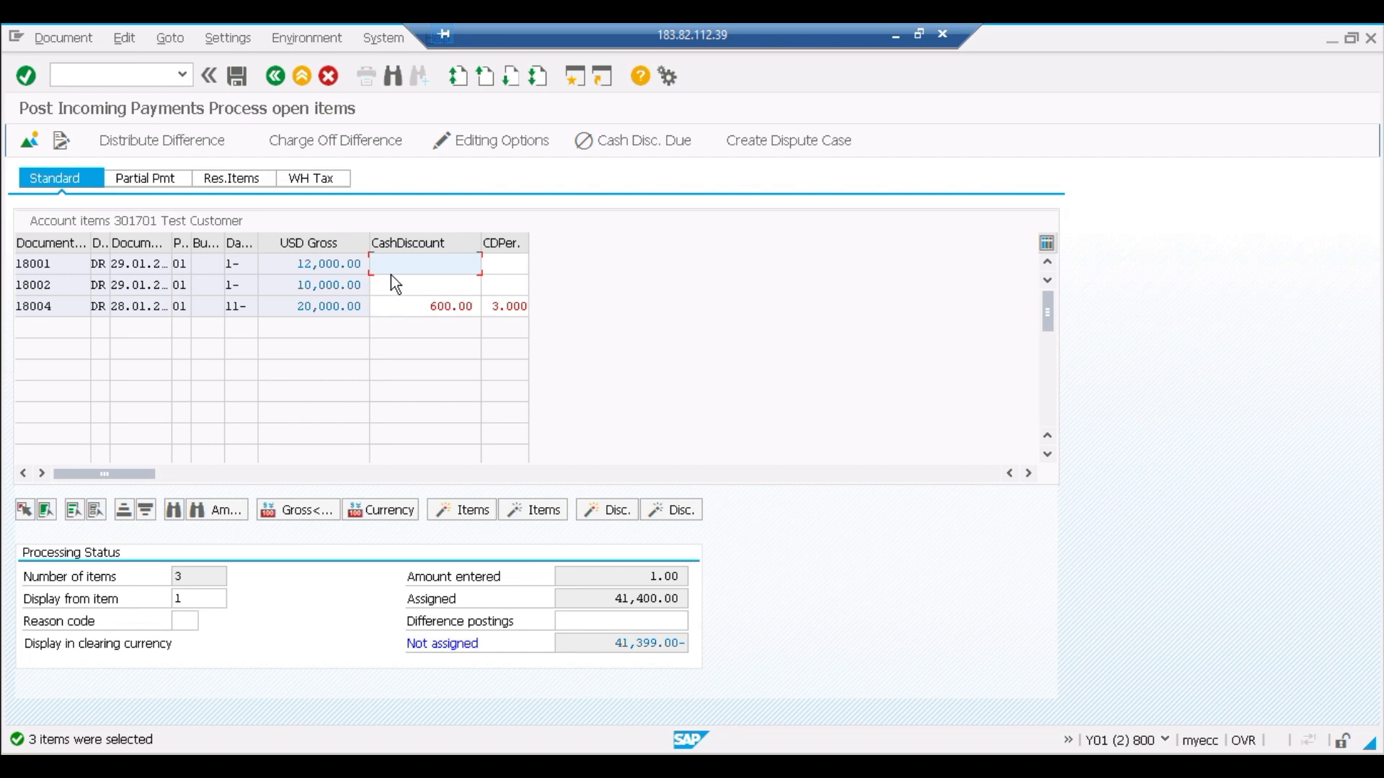
# Step: Deactivate the 12,000.00 and 10,000.00 open items so only the 20,000.00 invoice is assigned, and highlight the assigned amount
pyautogui.click(314, 263)
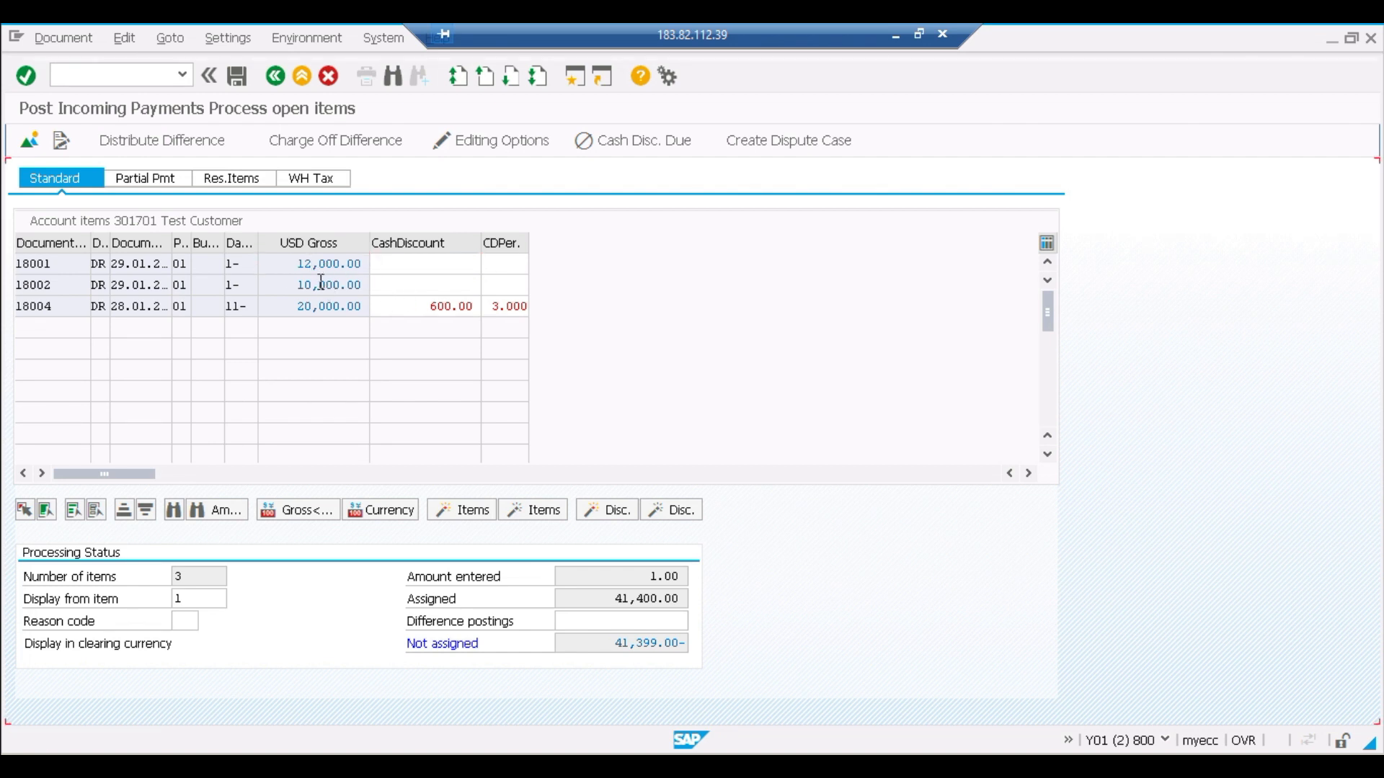
pyautogui.doubleClick(321, 281)
pyautogui.moveTo(617, 602); pyautogui.dragTo(869, 595)
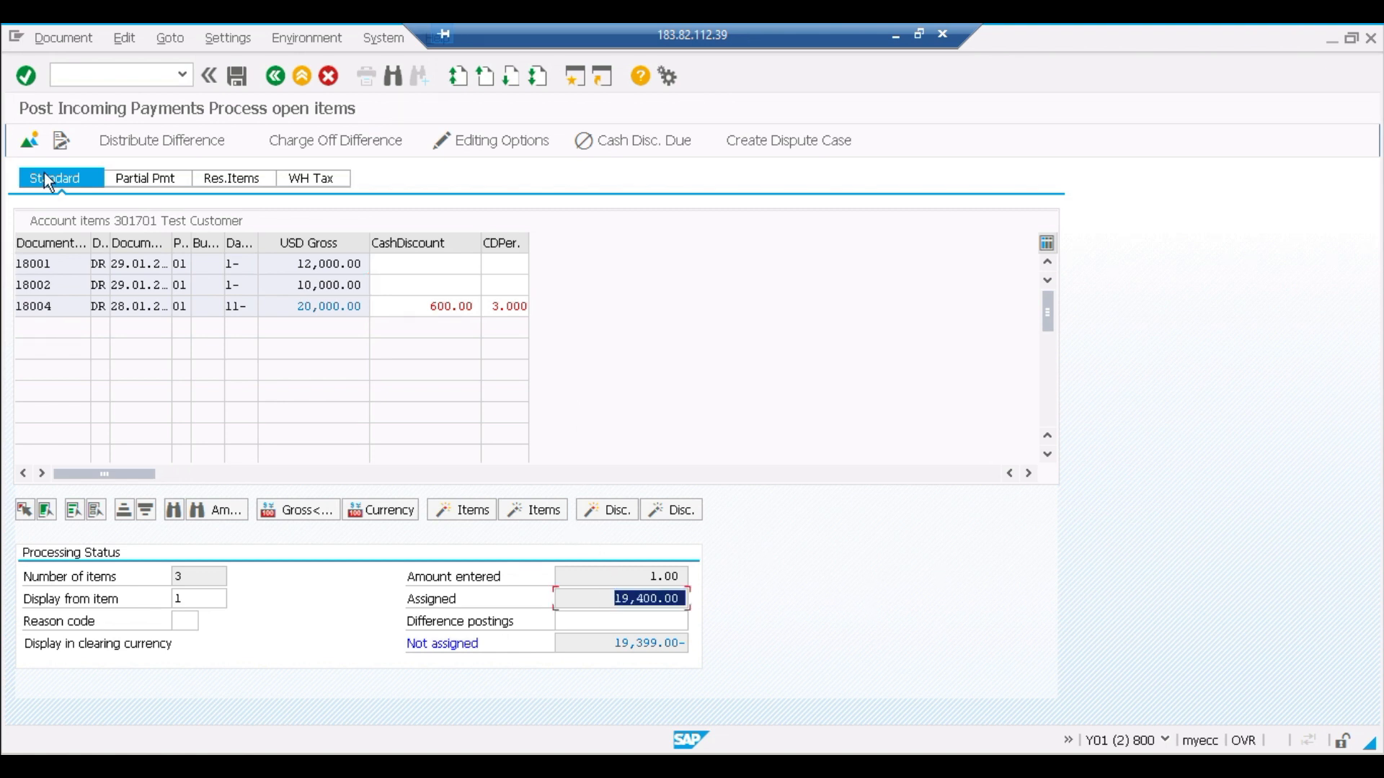
# Step: Open the cash line item from the document overview and set its amount to 19400 USD
pyautogui.click(32, 142)
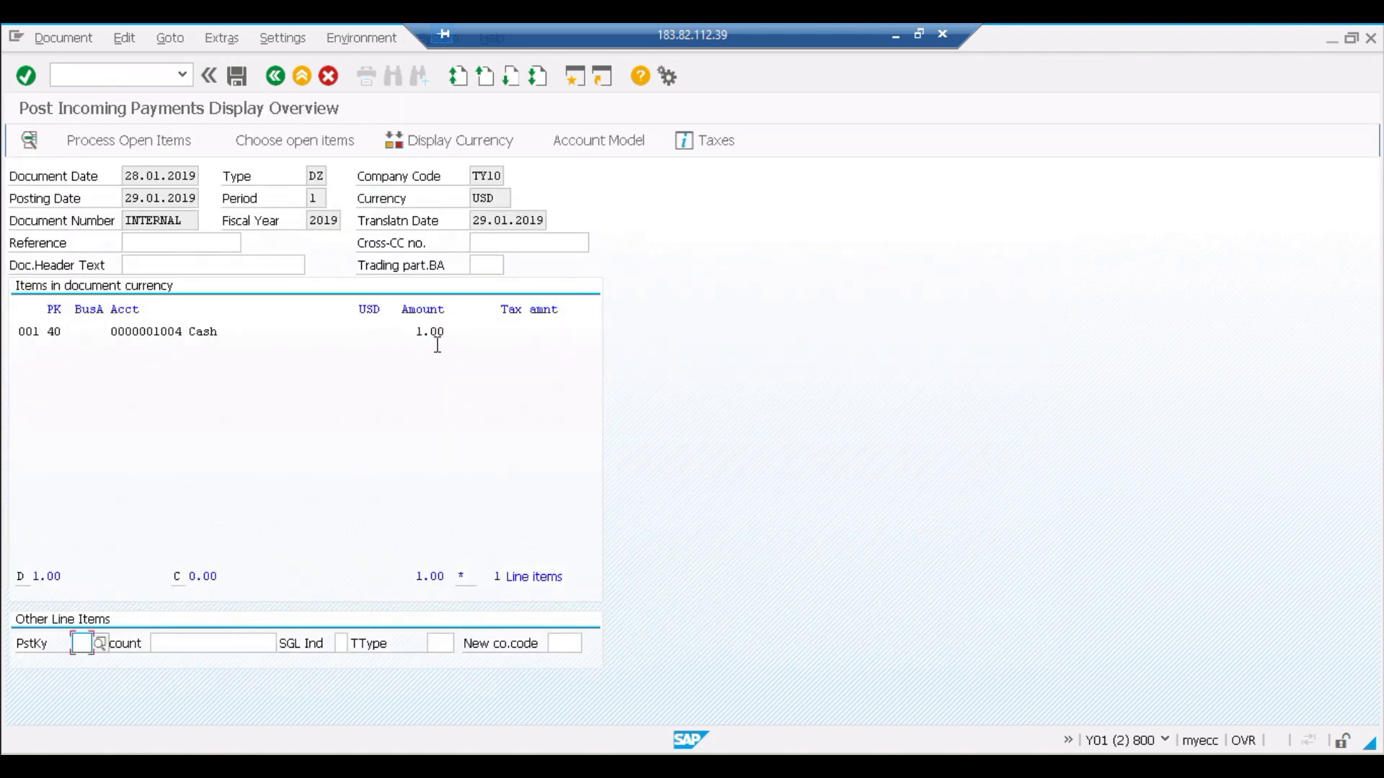
pyautogui.doubleClick(423, 334)
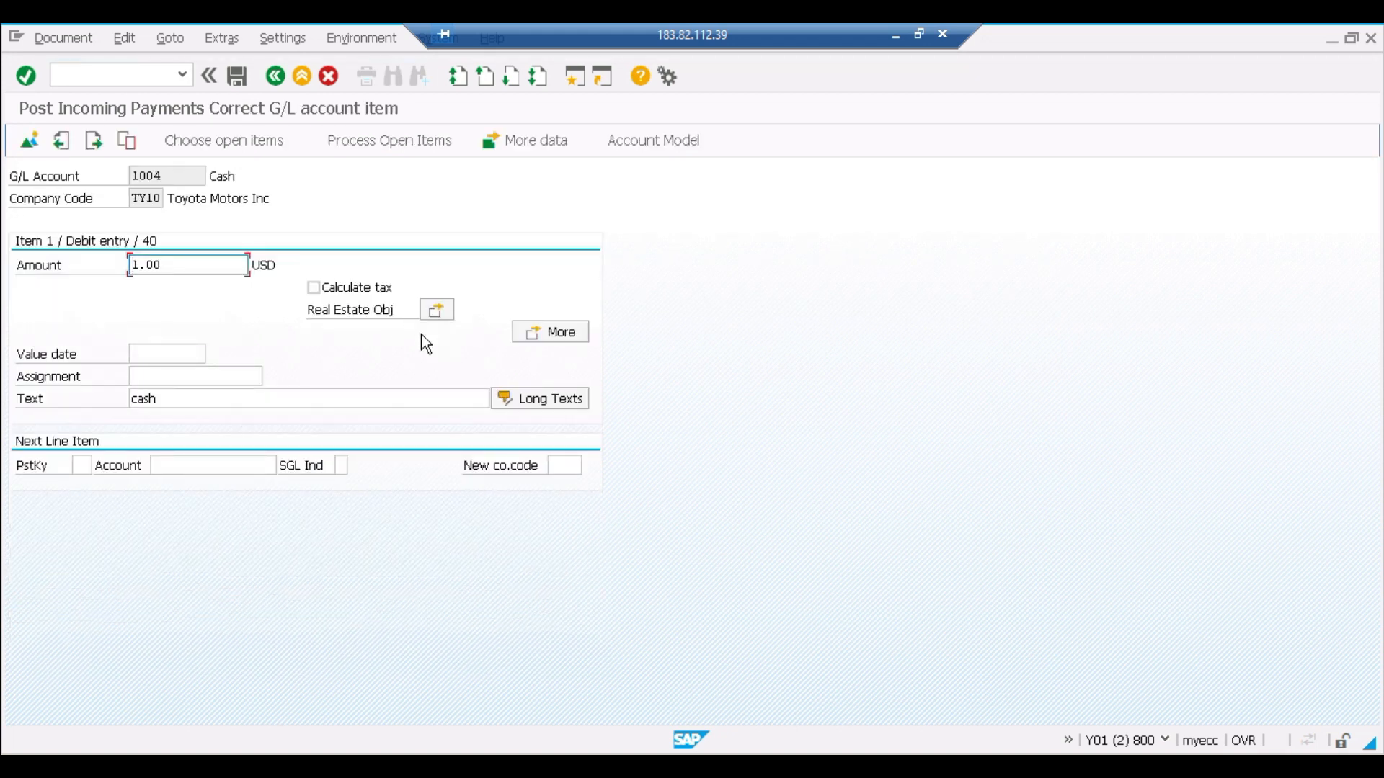
pyautogui.press('Delete')
pyautogui.press('Delete')
pyautogui.press('Delete')
pyautogui.press('Delete')
pyautogui.write('1')
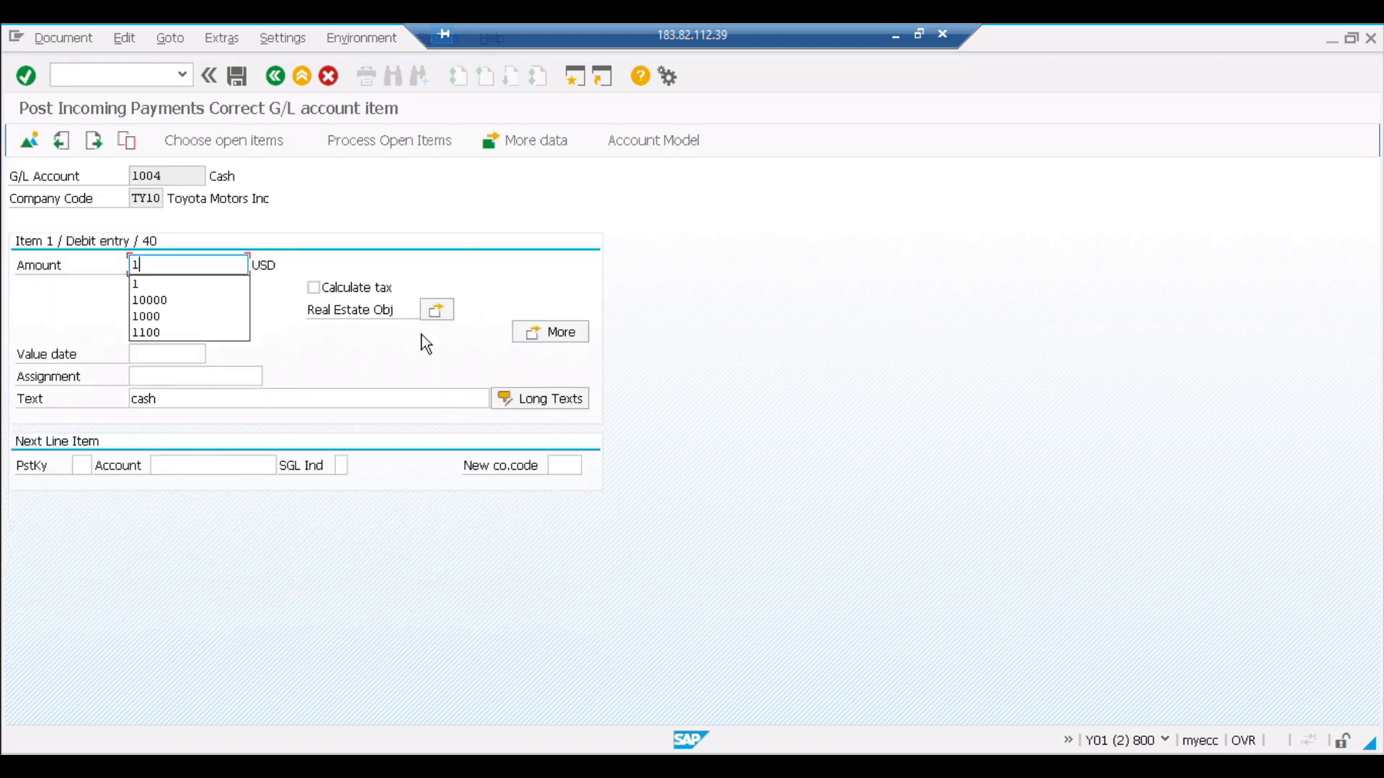
pyautogui.write('94')
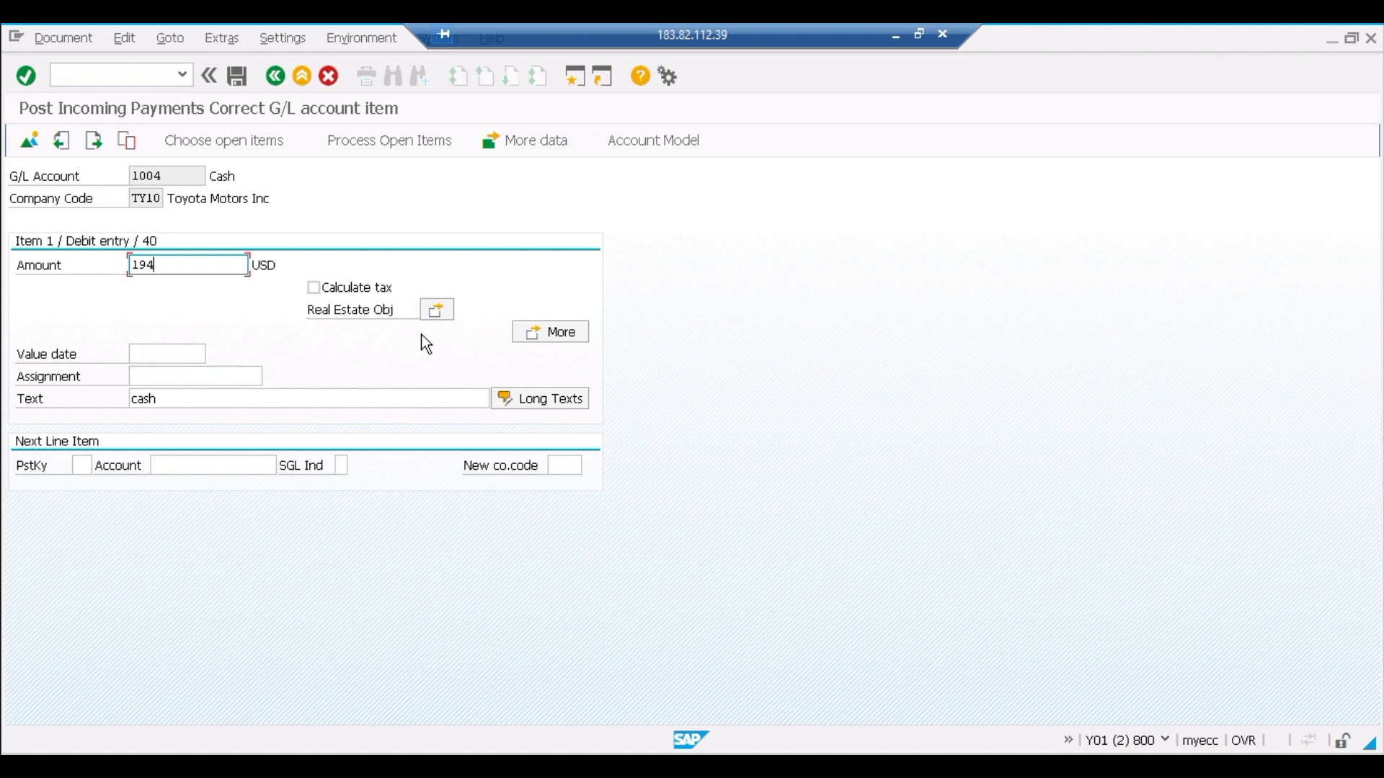
pyautogui.write('00')
pyautogui.press('Return')
# Step: Simulate the payment document, examine its general ledger simulation by profit center and segment, and return to the overview
pyautogui.click(69, 37)
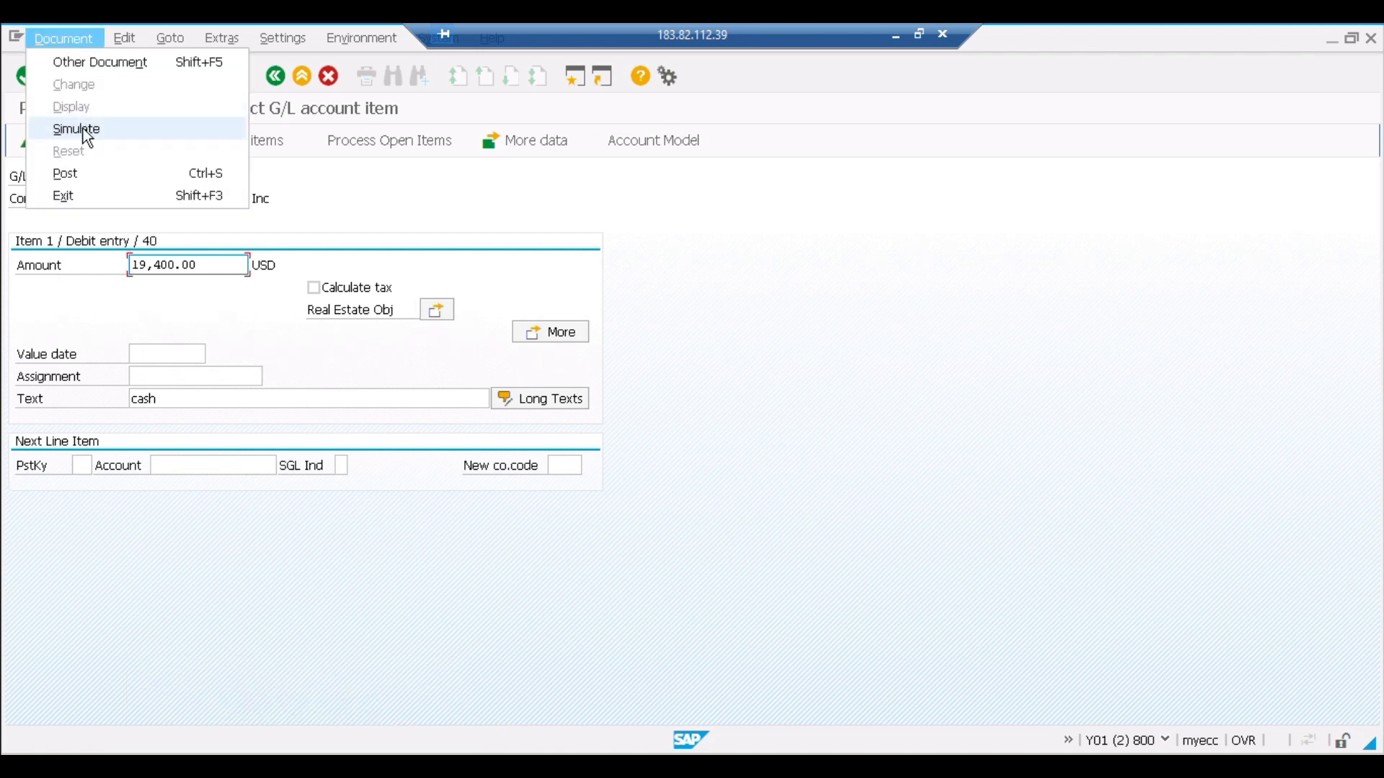
pyautogui.click(79, 130)
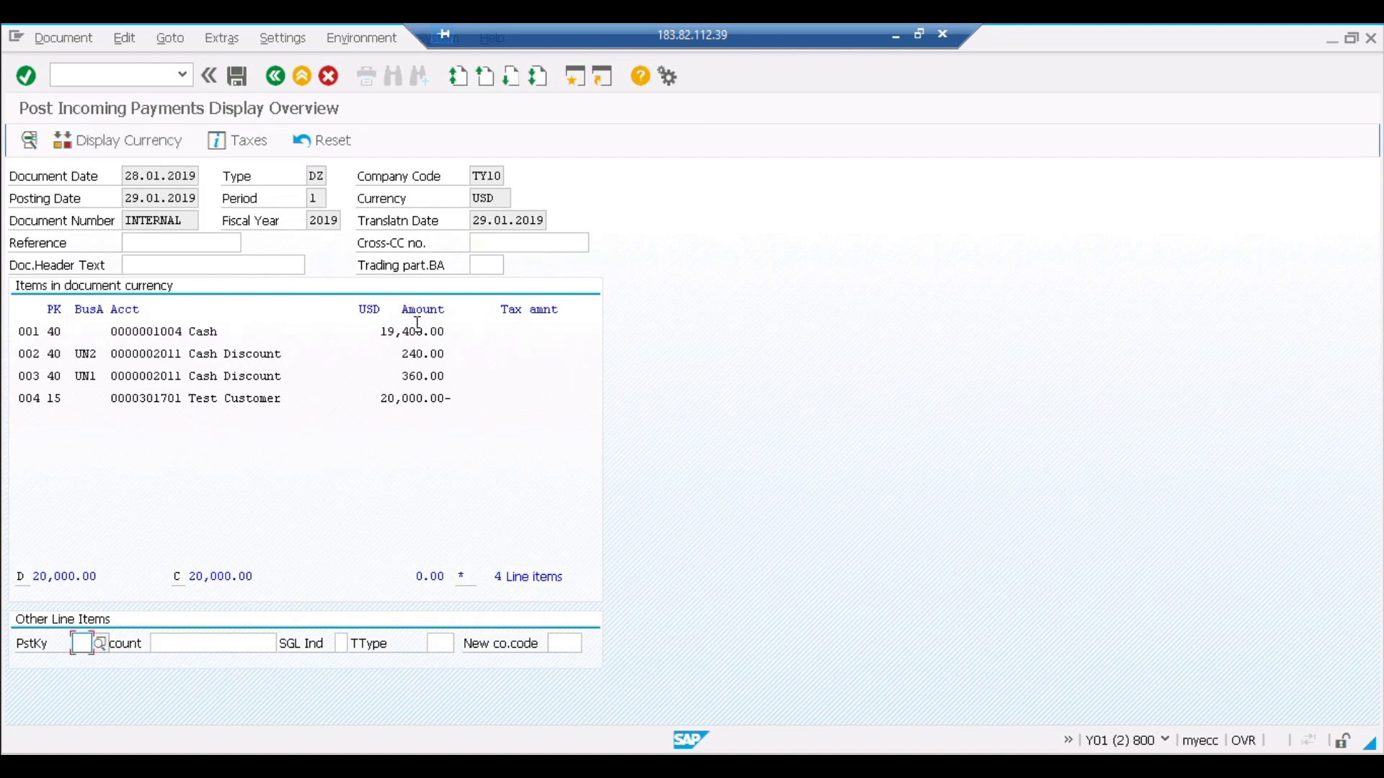
pyautogui.click(52, 38)
pyautogui.click(126, 152)
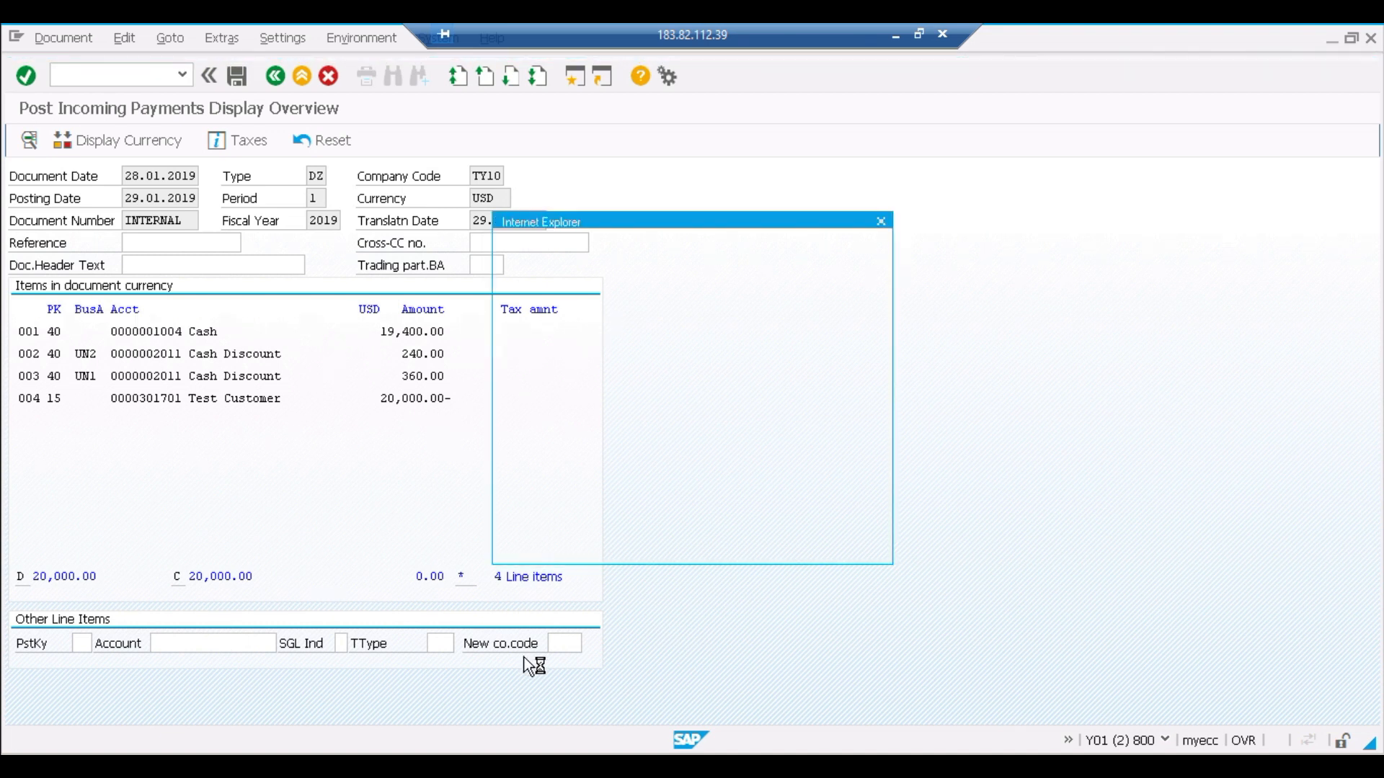
pyautogui.click(841, 252)
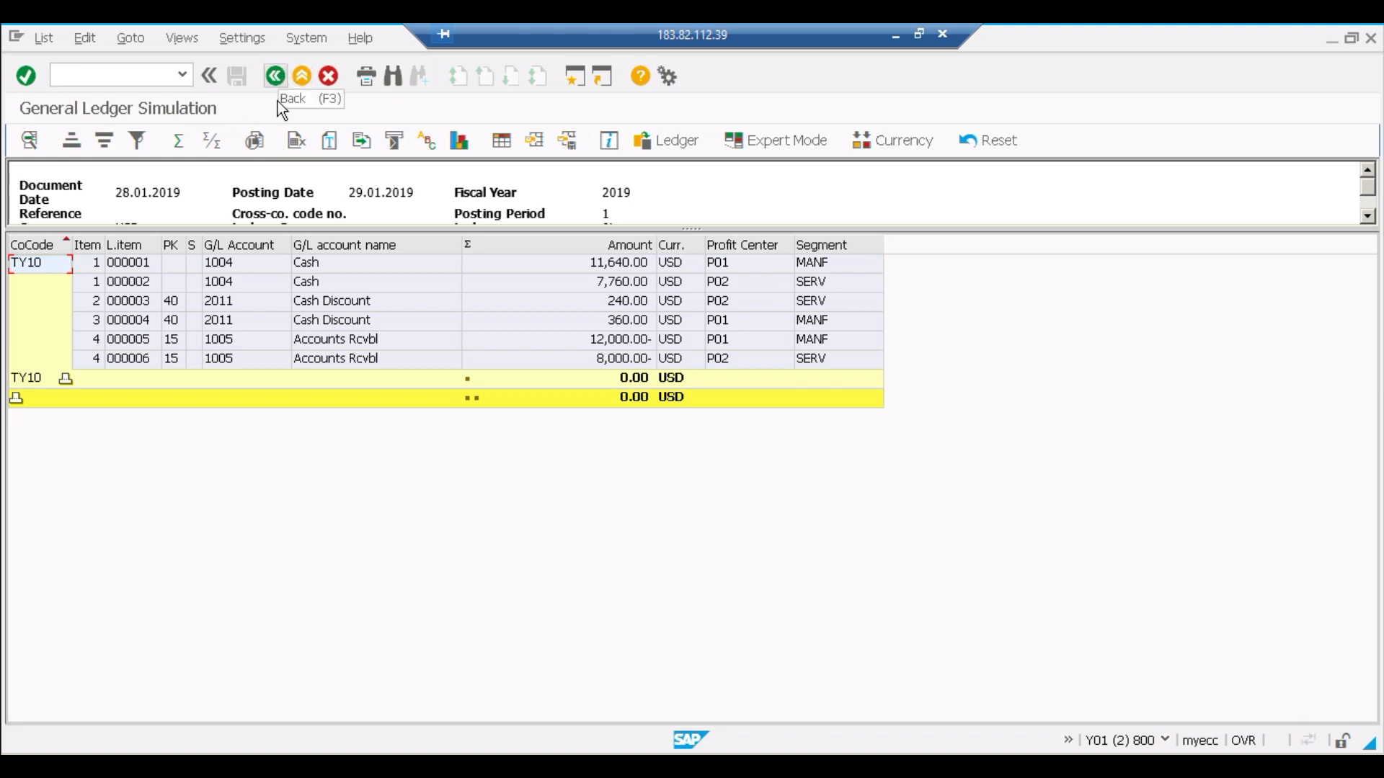
pyautogui.click(289, 74)
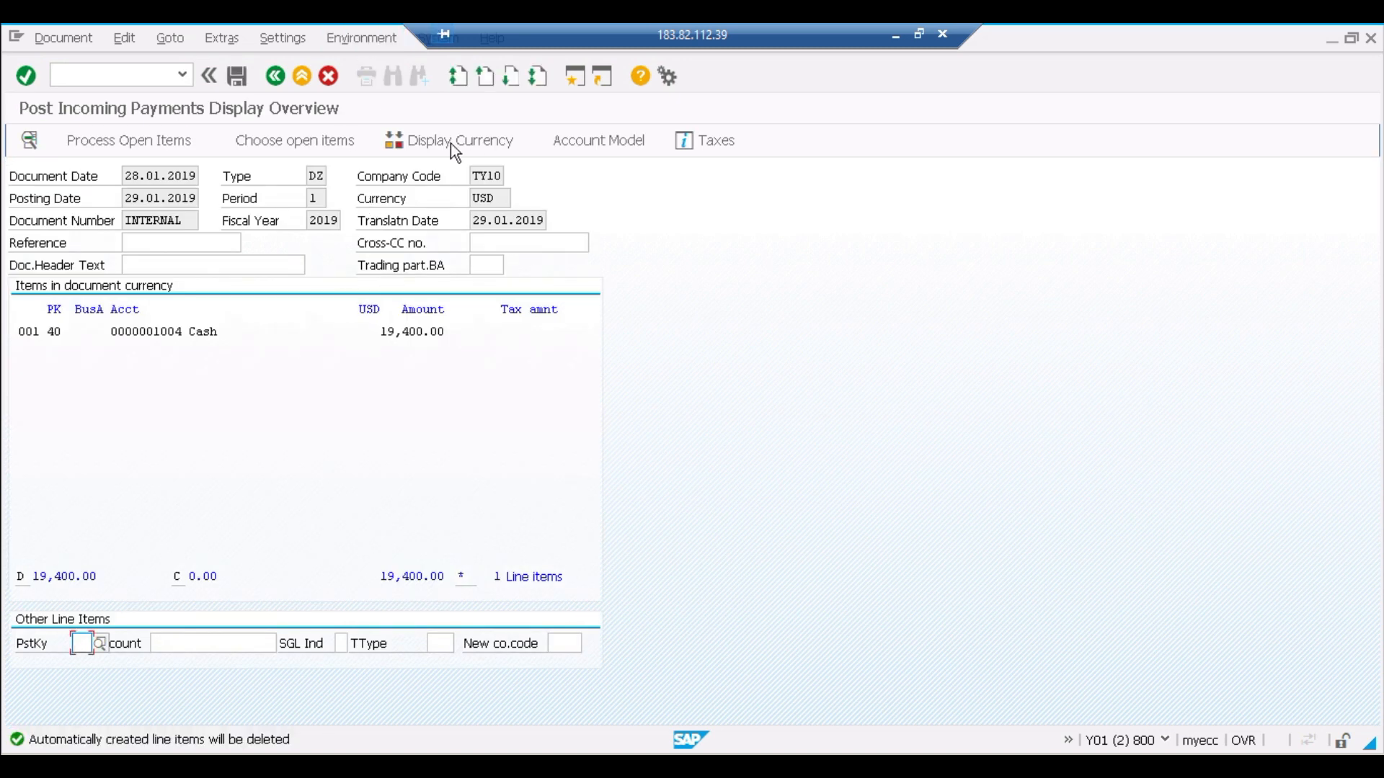
# Step: Post the incoming payment and display the posted document, checking its customer and cash line items
pyautogui.click(236, 74)
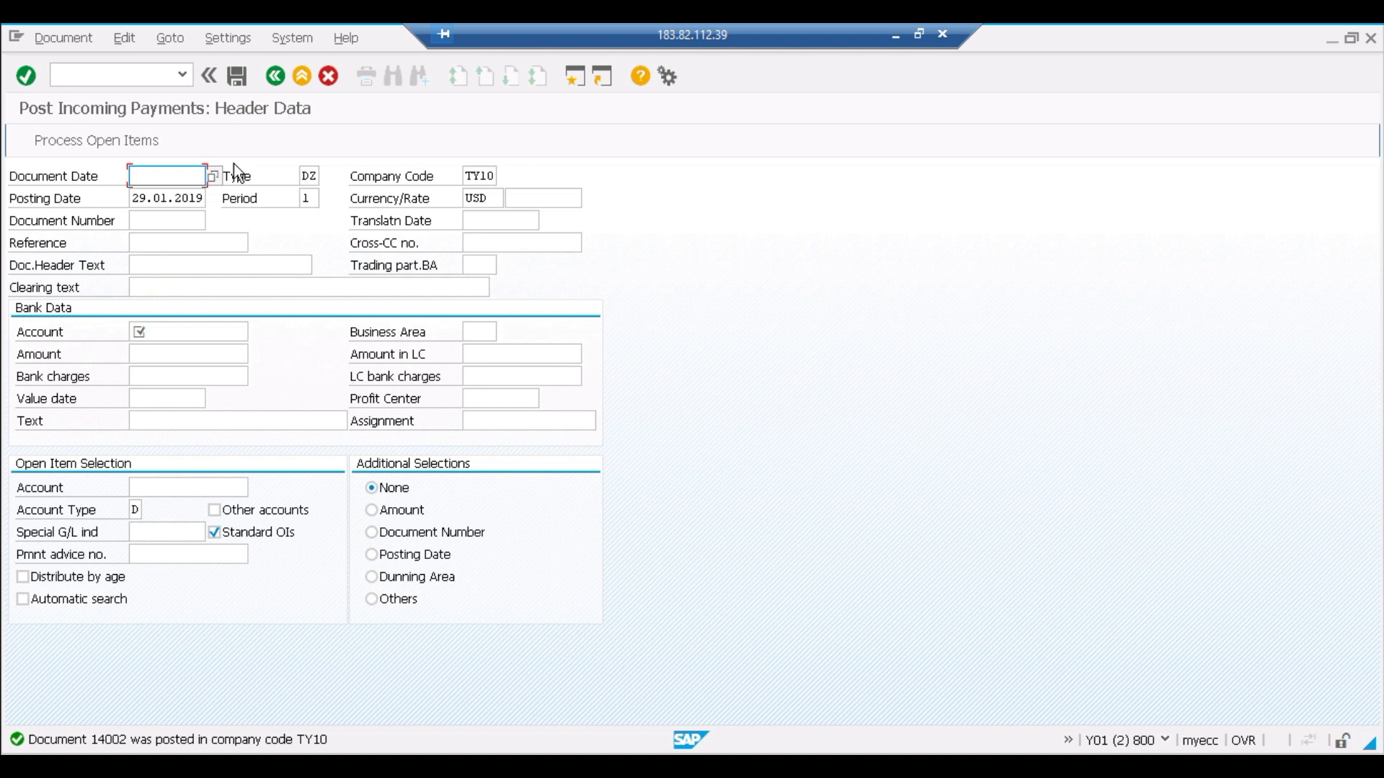
pyautogui.click(59, 38)
pyautogui.click(89, 108)
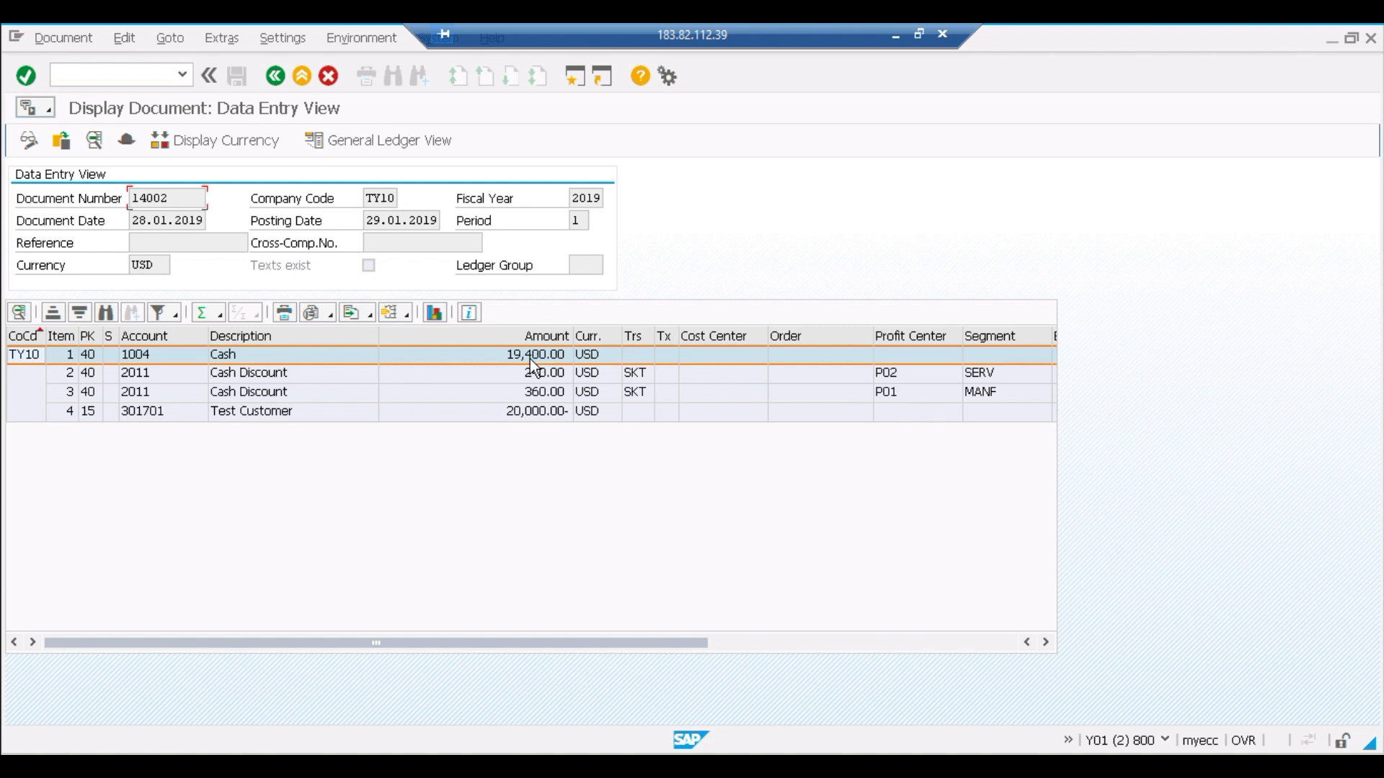
pyautogui.click(274, 412)
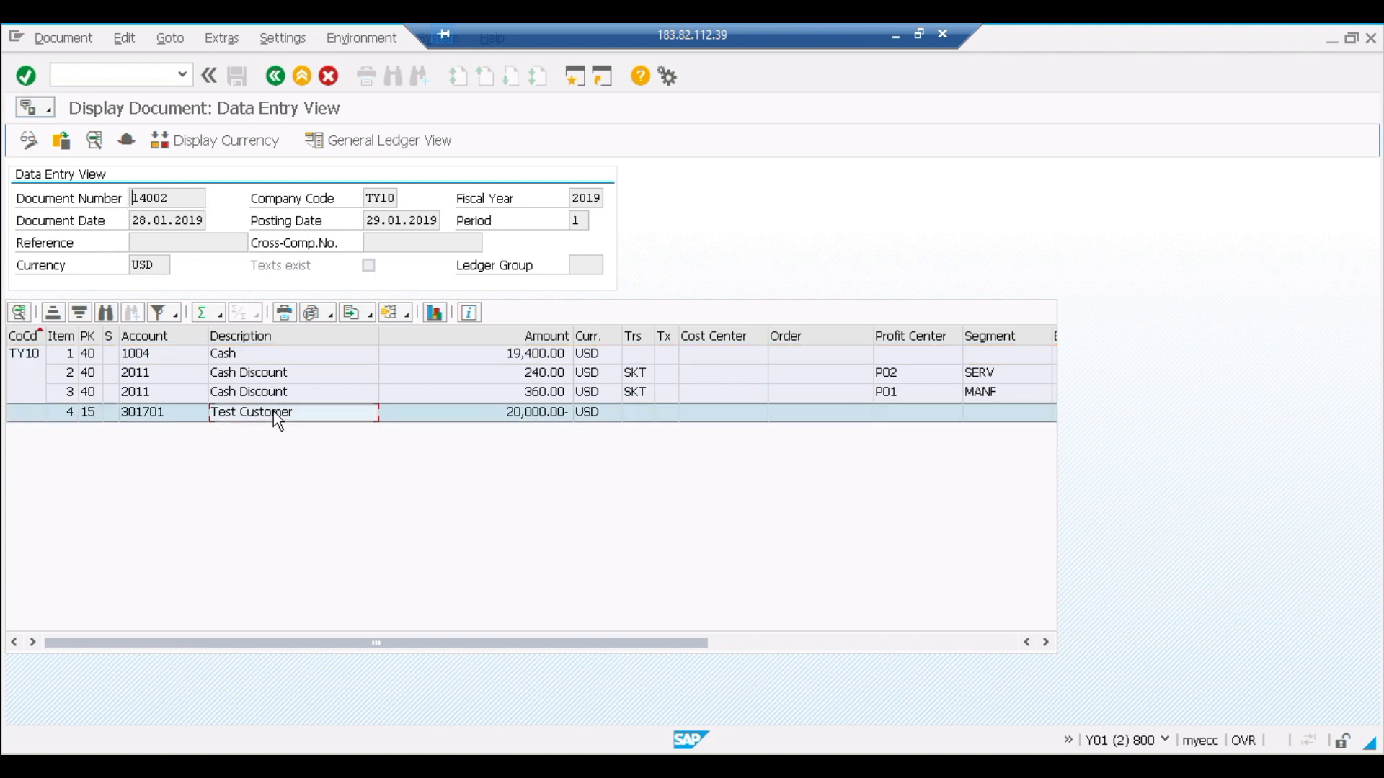
pyautogui.click(261, 356)
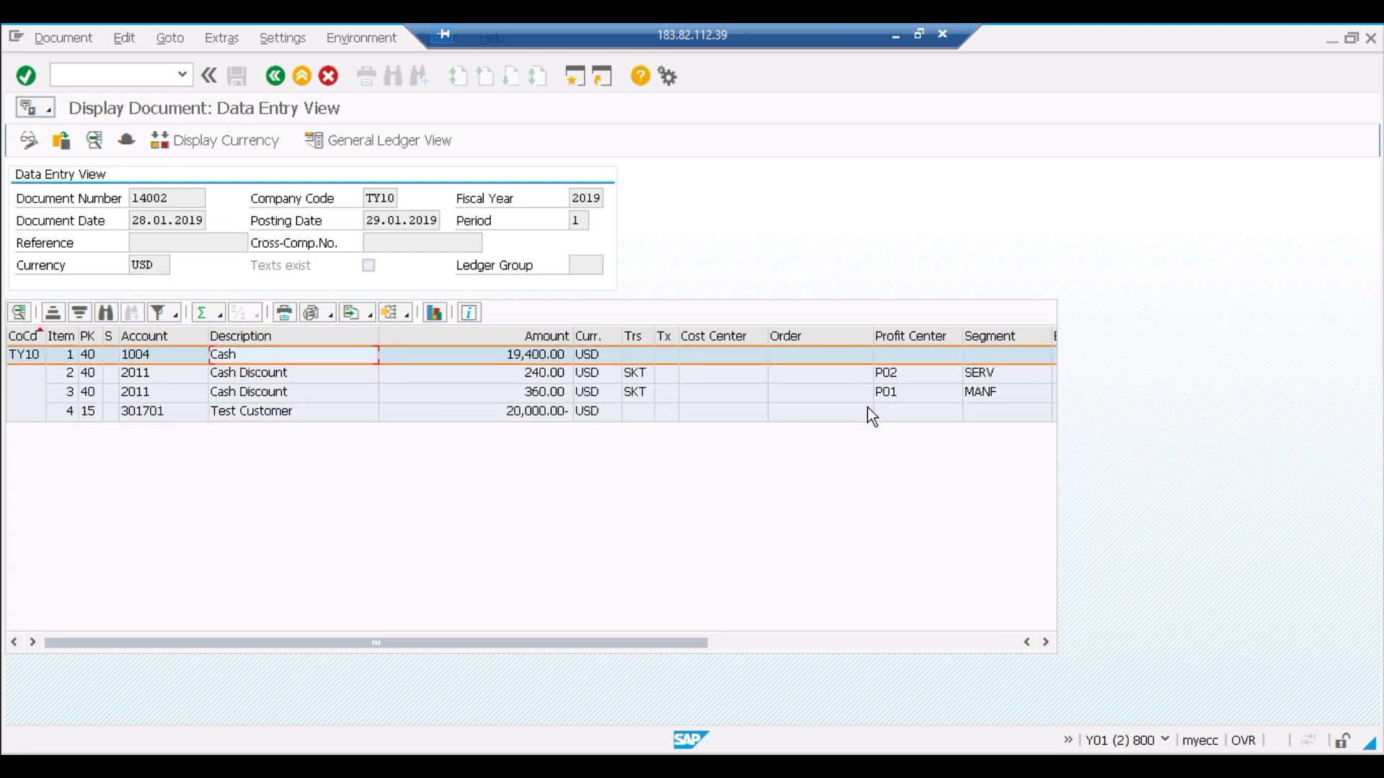
# Step: Show the payment document in General Ledger View with the Amount column totalled and subtotalled by Profit Center
pyautogui.click(412, 144)
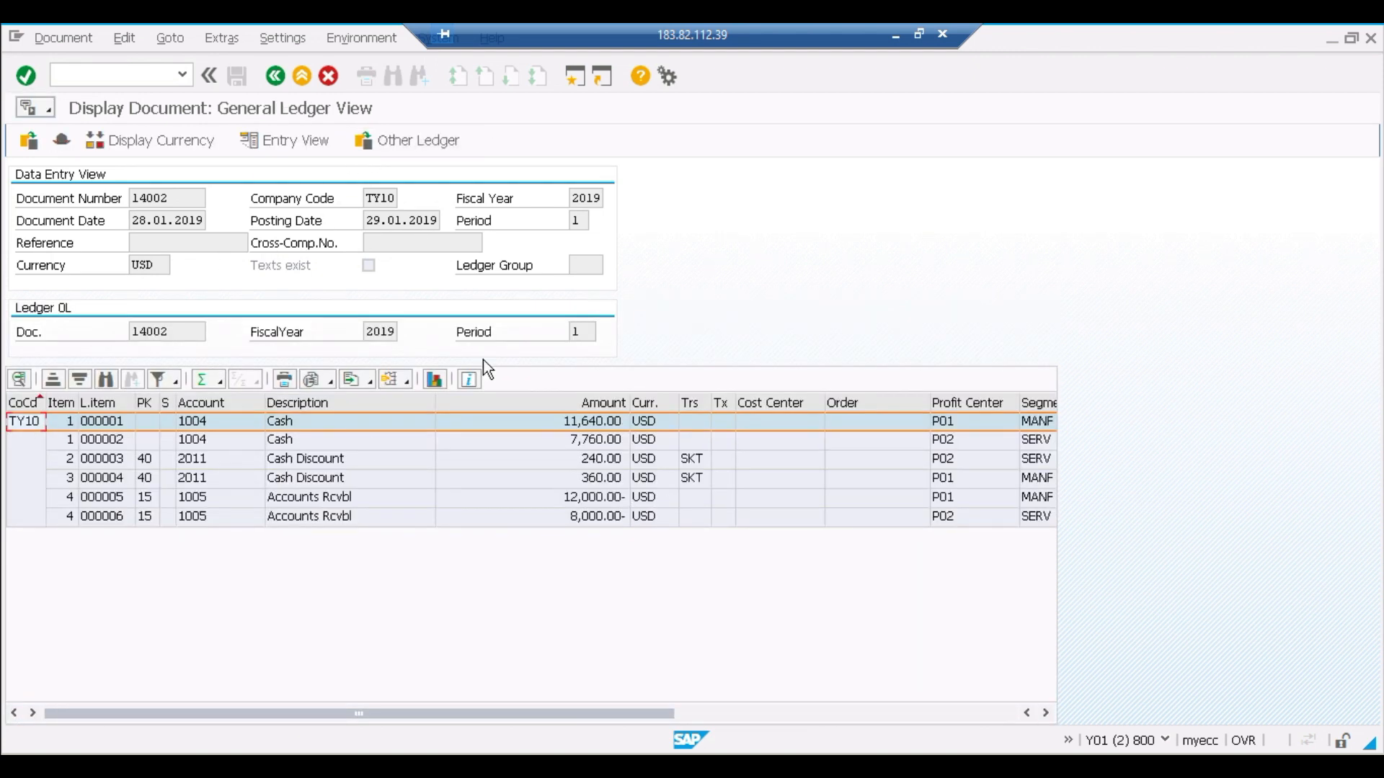
pyautogui.click(586, 402)
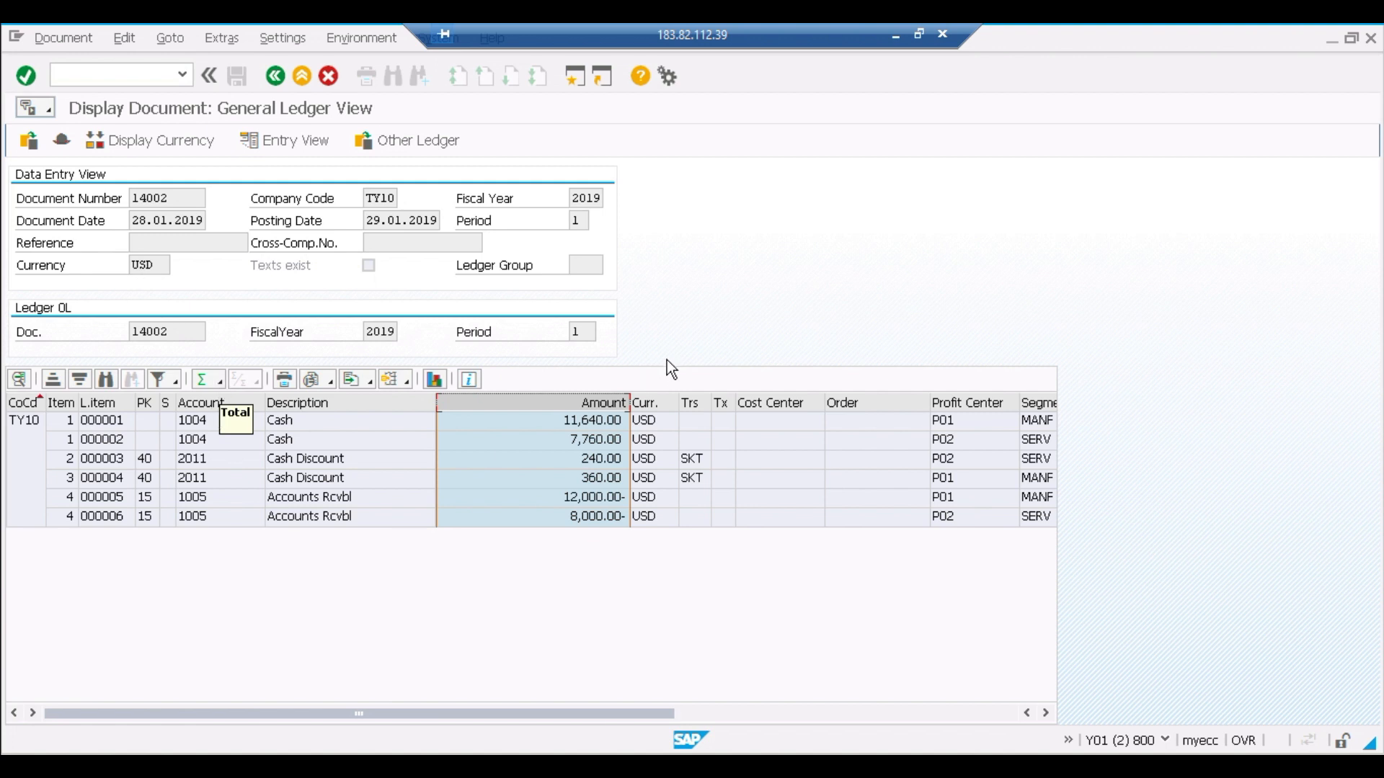
pyautogui.click(205, 379)
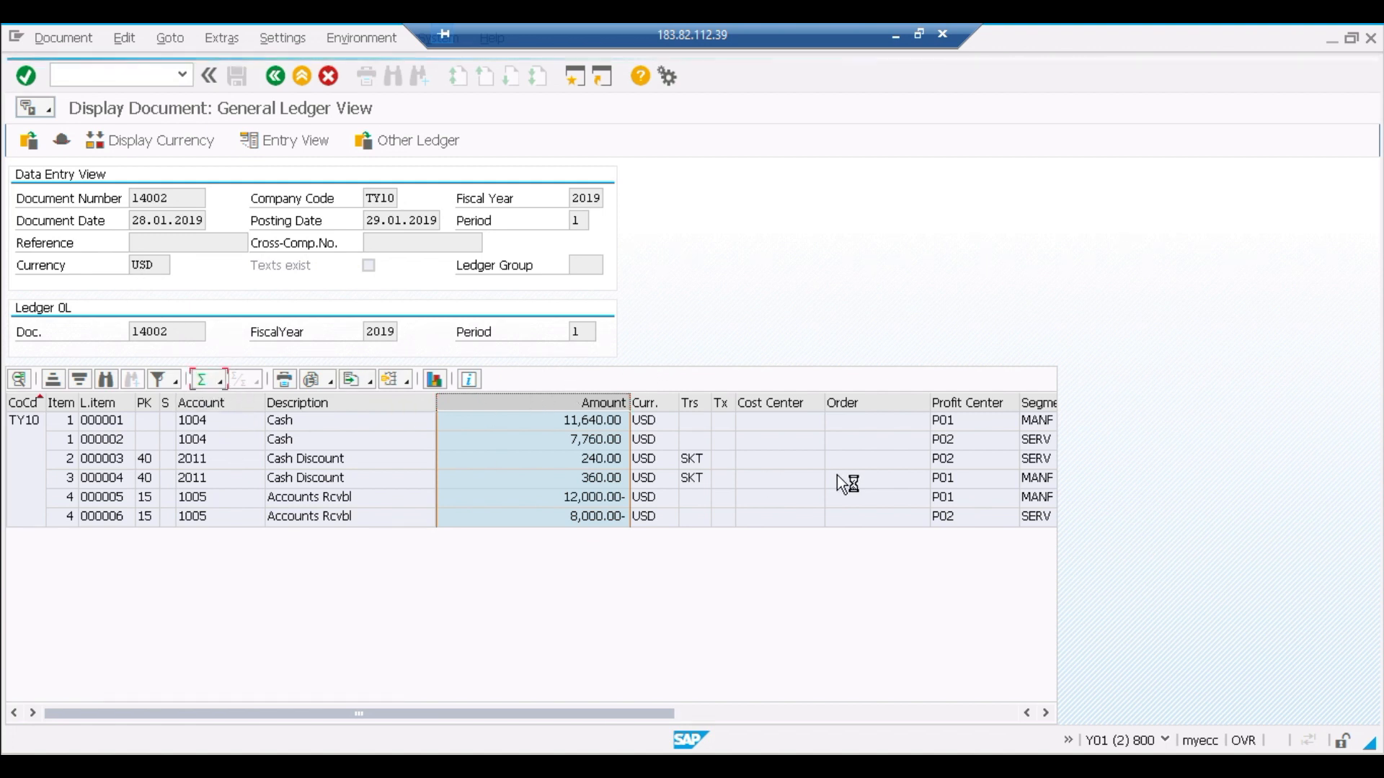
pyautogui.moveTo(616, 711); pyautogui.dragTo(157, 689)
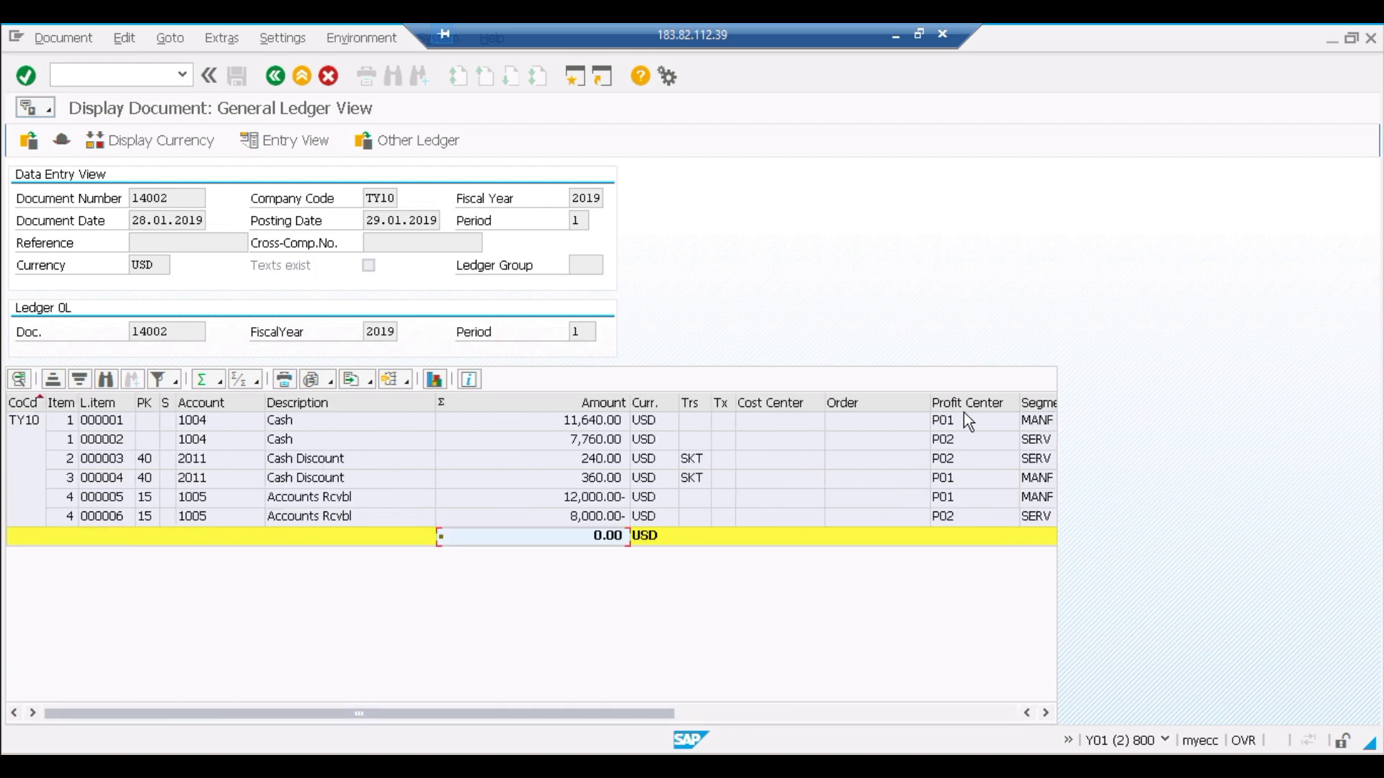
pyautogui.click(967, 402)
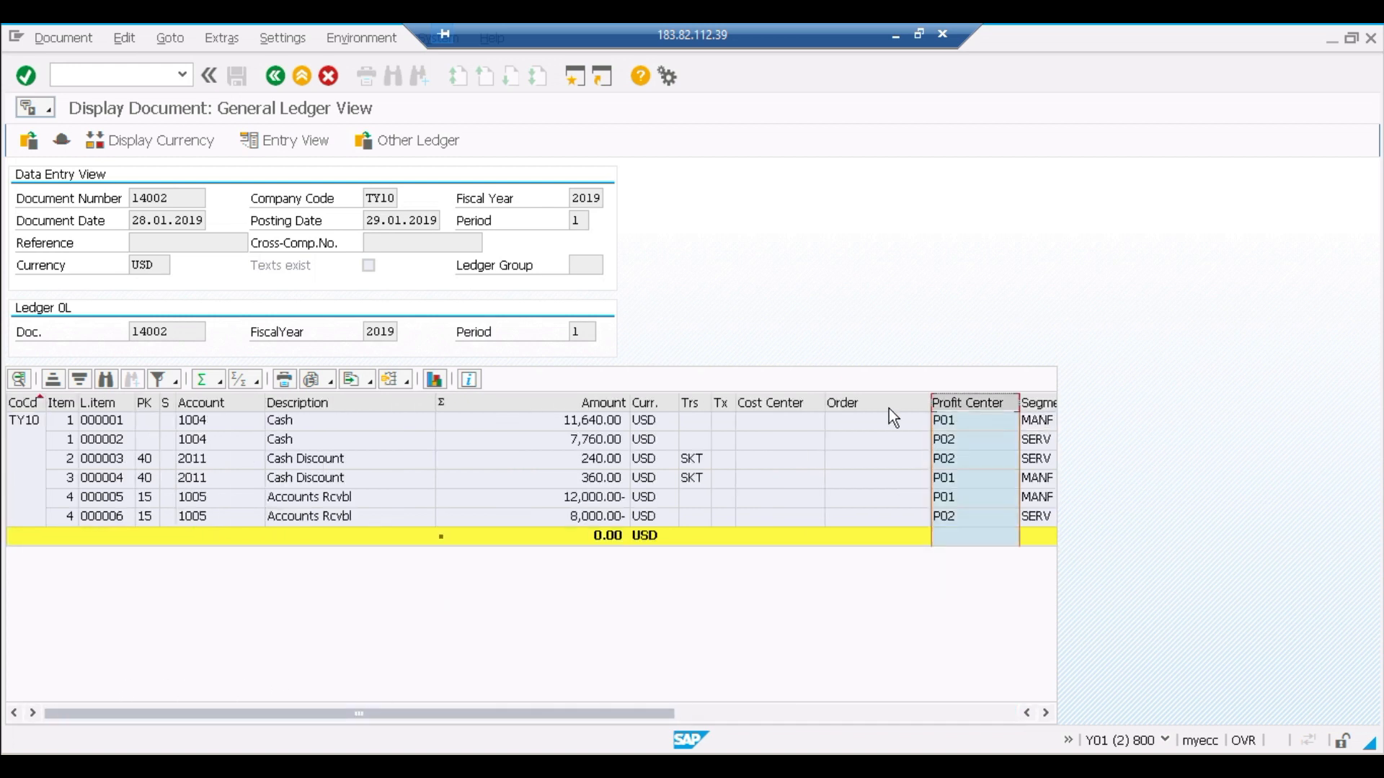
pyautogui.click(245, 380)
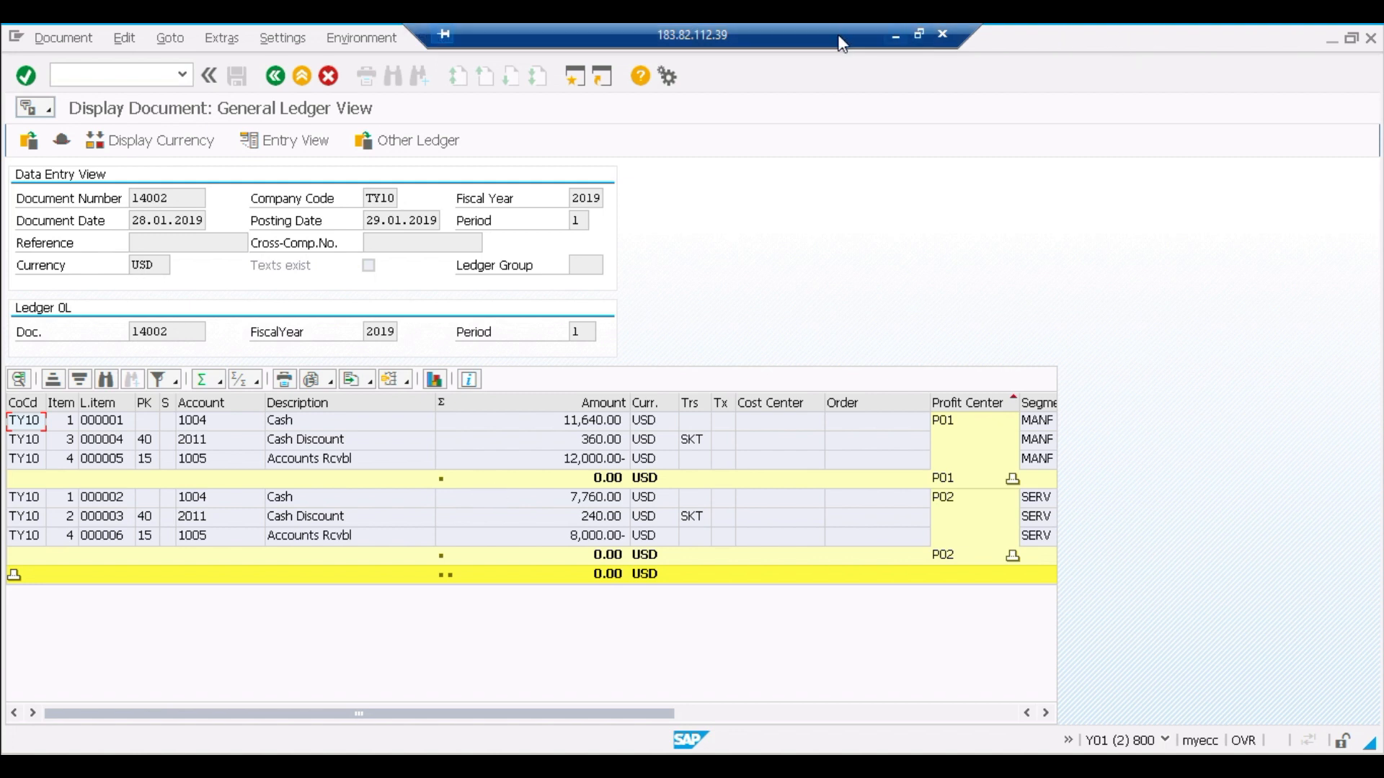
# Step: Minimize the remote desktop session and switch to the Scenario slide in PowerPoint
pyautogui.click(891, 34)
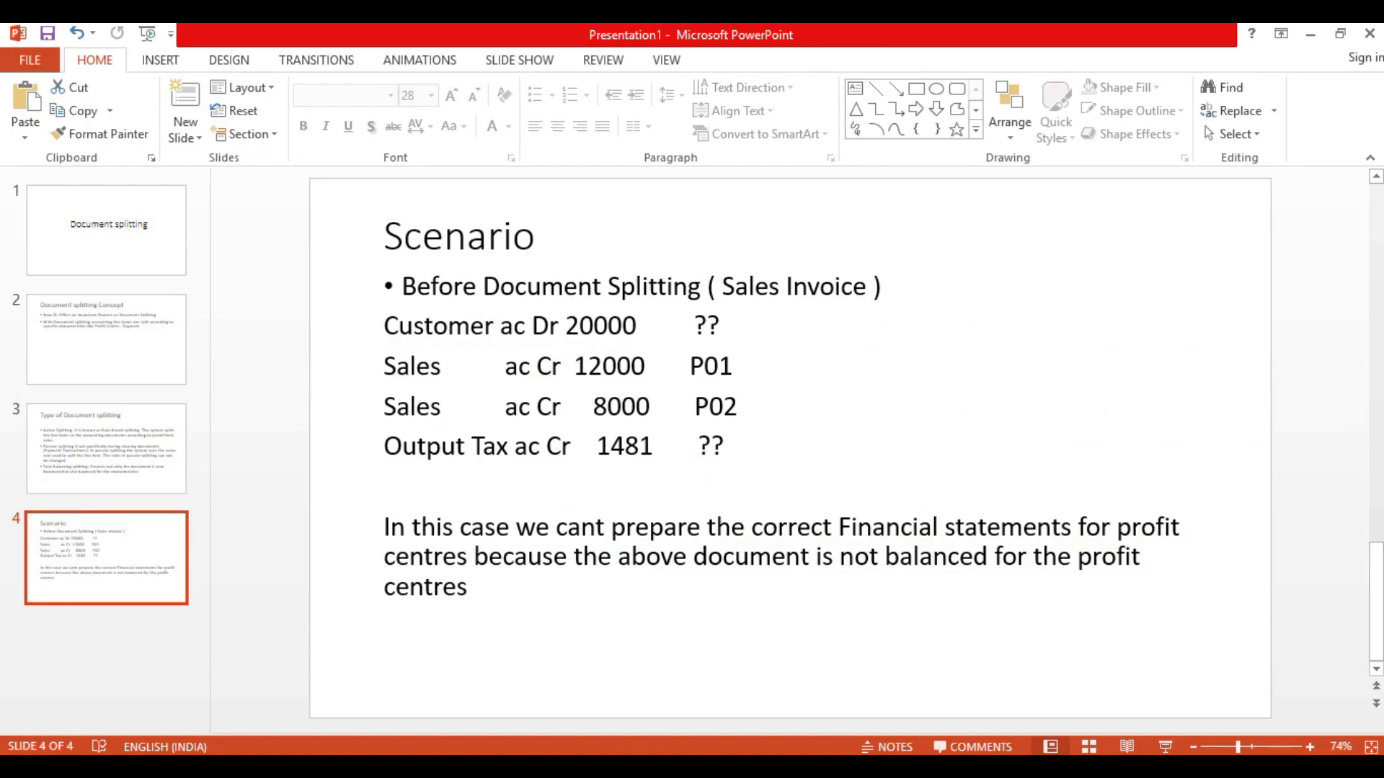